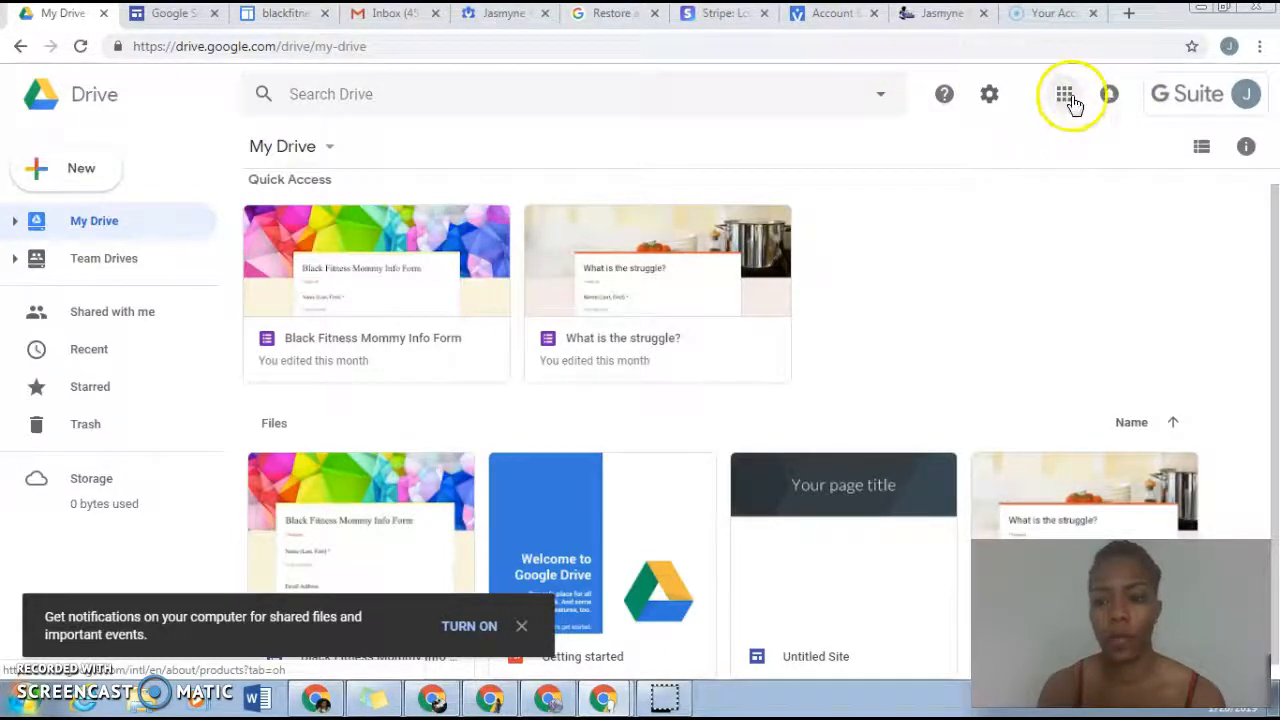
Step: Open Google Sites from Google Drive and close the duplicate Sites tab
left_click(1066, 96)
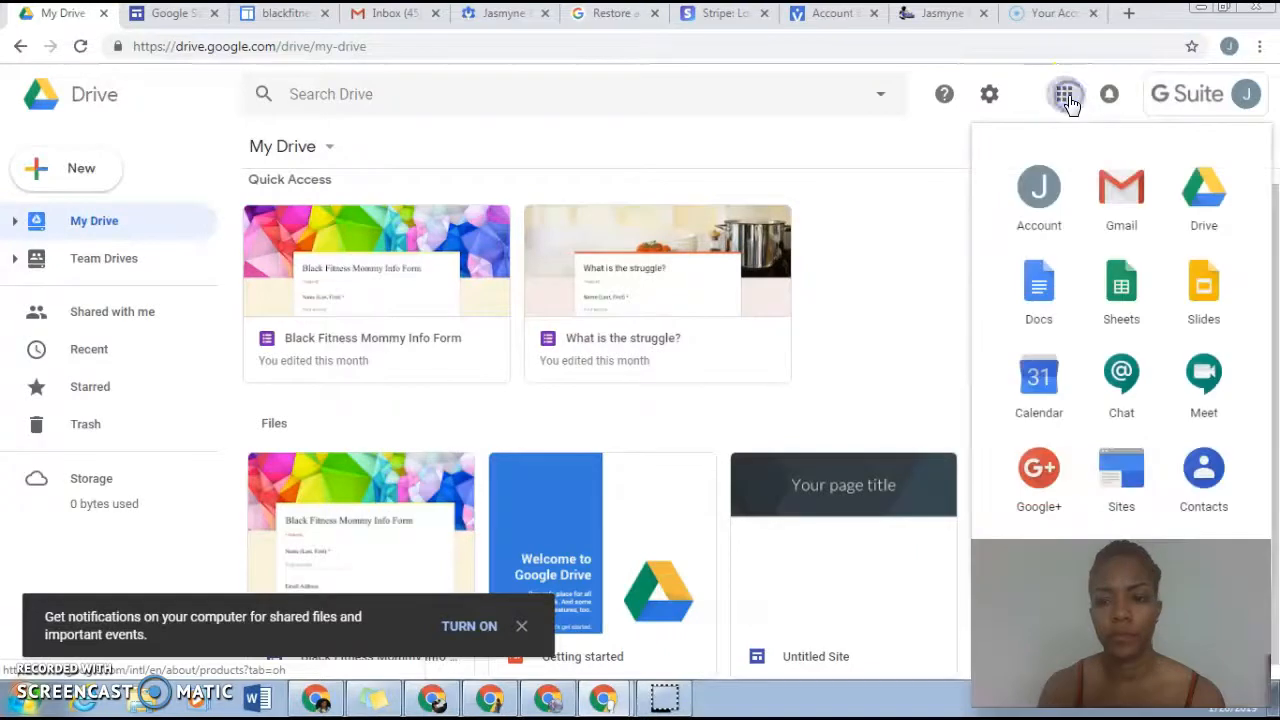
left_click(1122, 484)
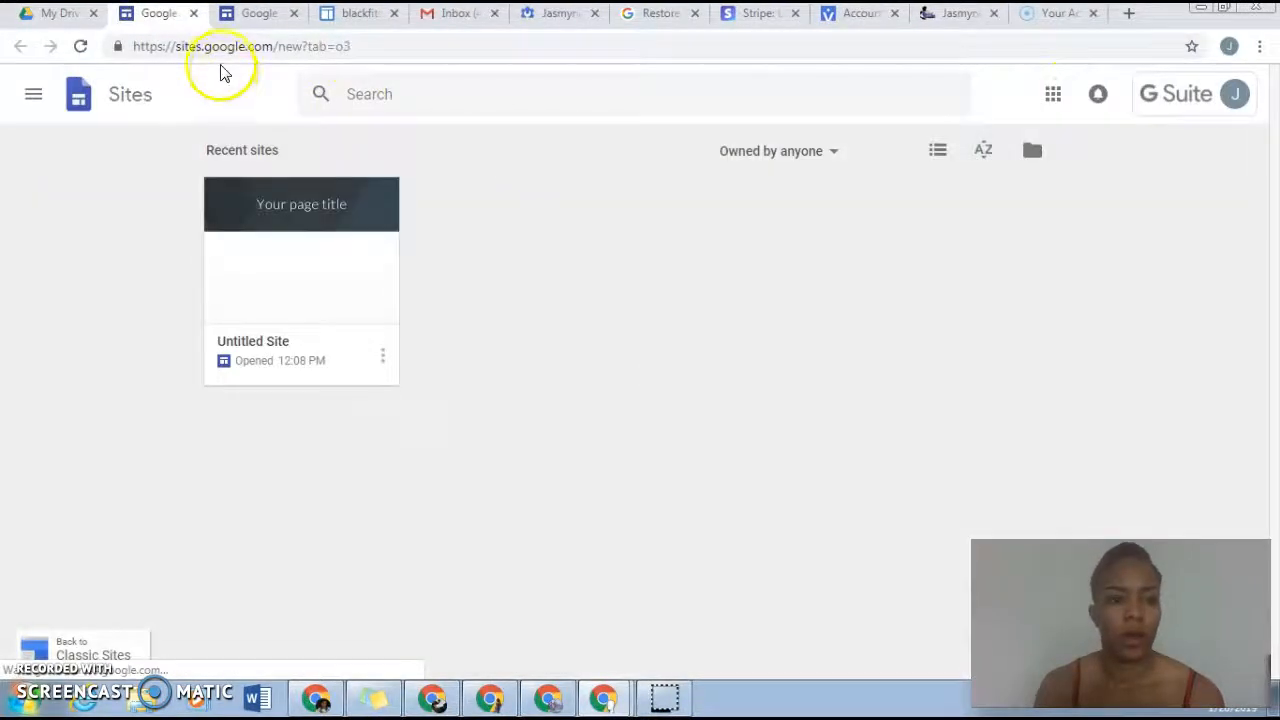
left_click(295, 14)
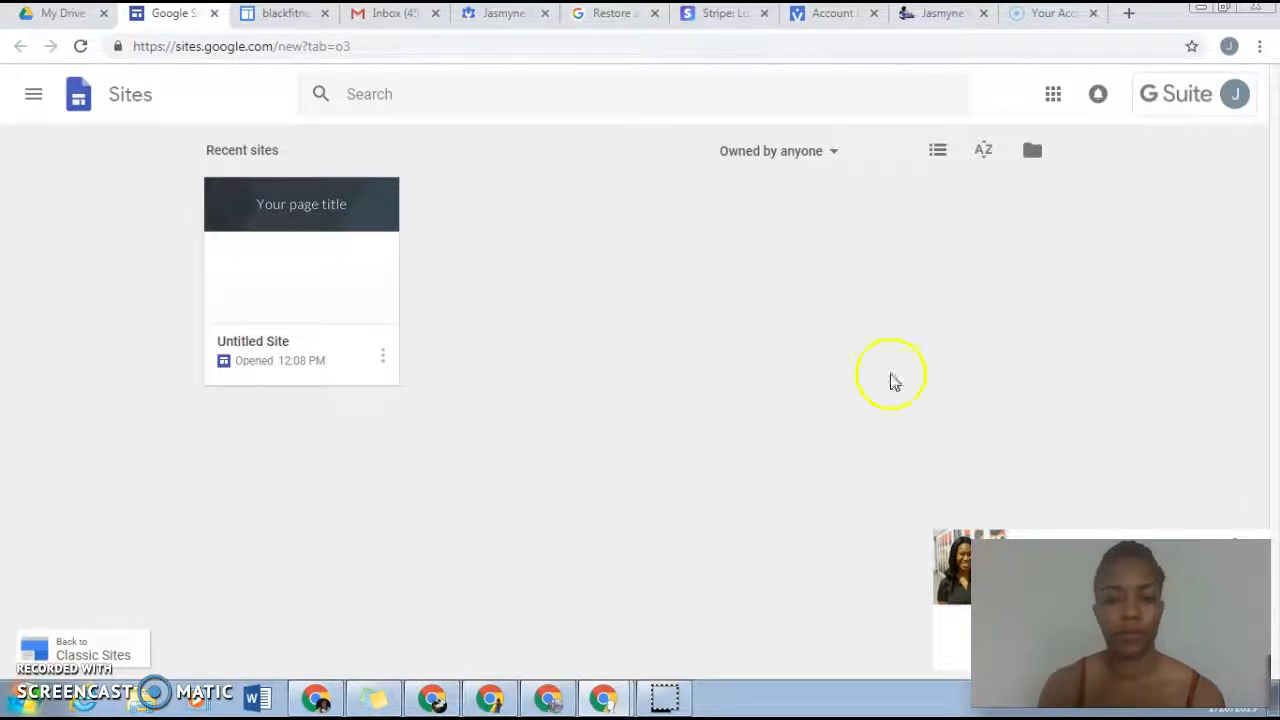
Step: Create a site in new Sites from the classic Sites dashboard and dismiss the audience notice
left_click(258, 18)
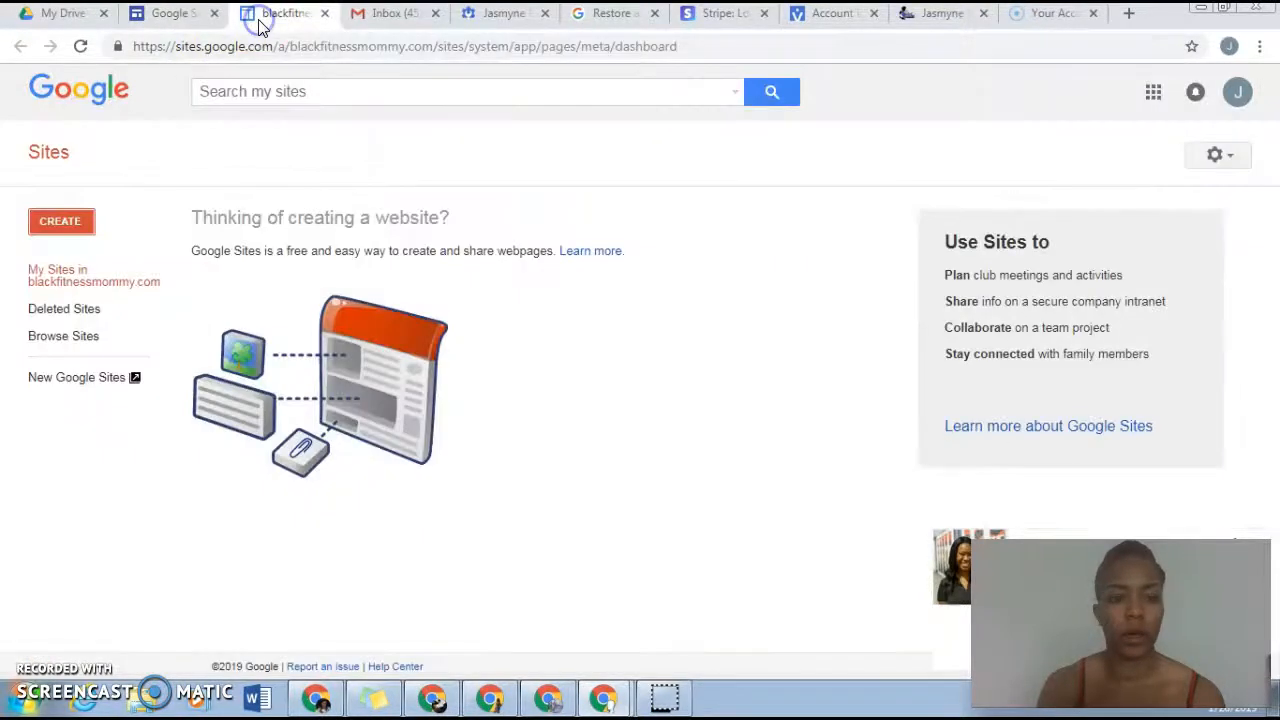
left_click(145, 18)
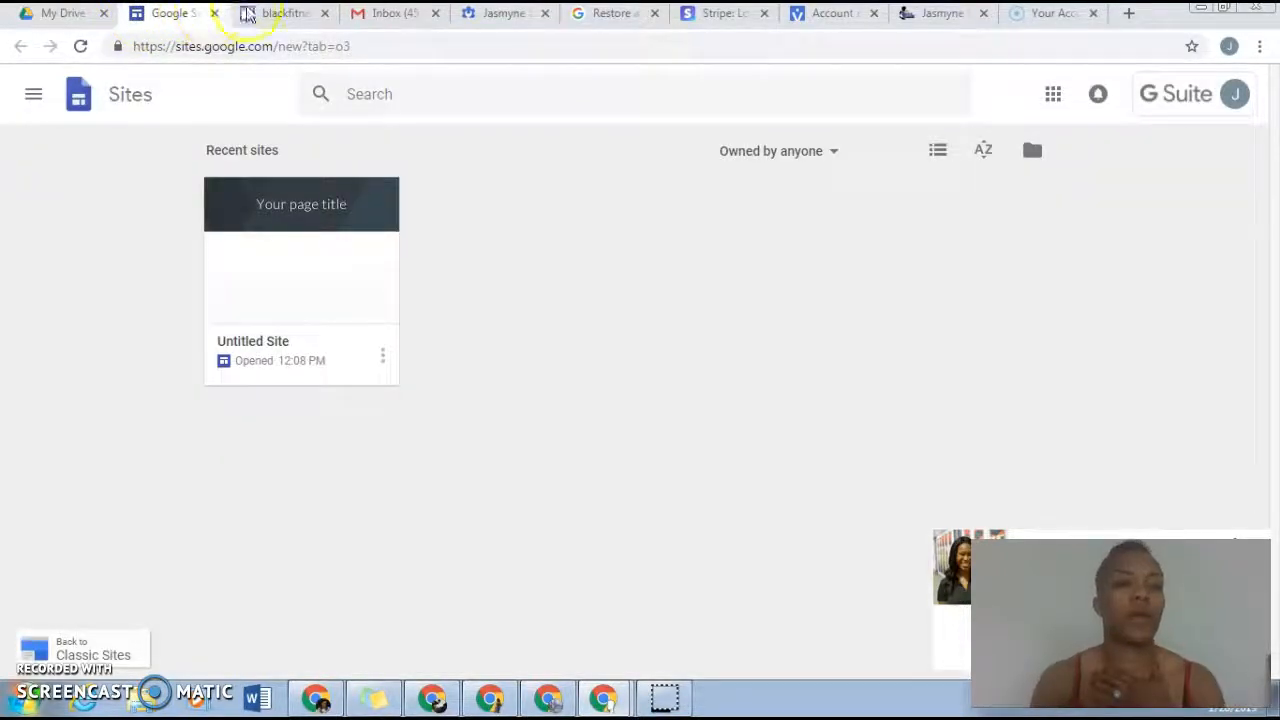
left_click(281, 14)
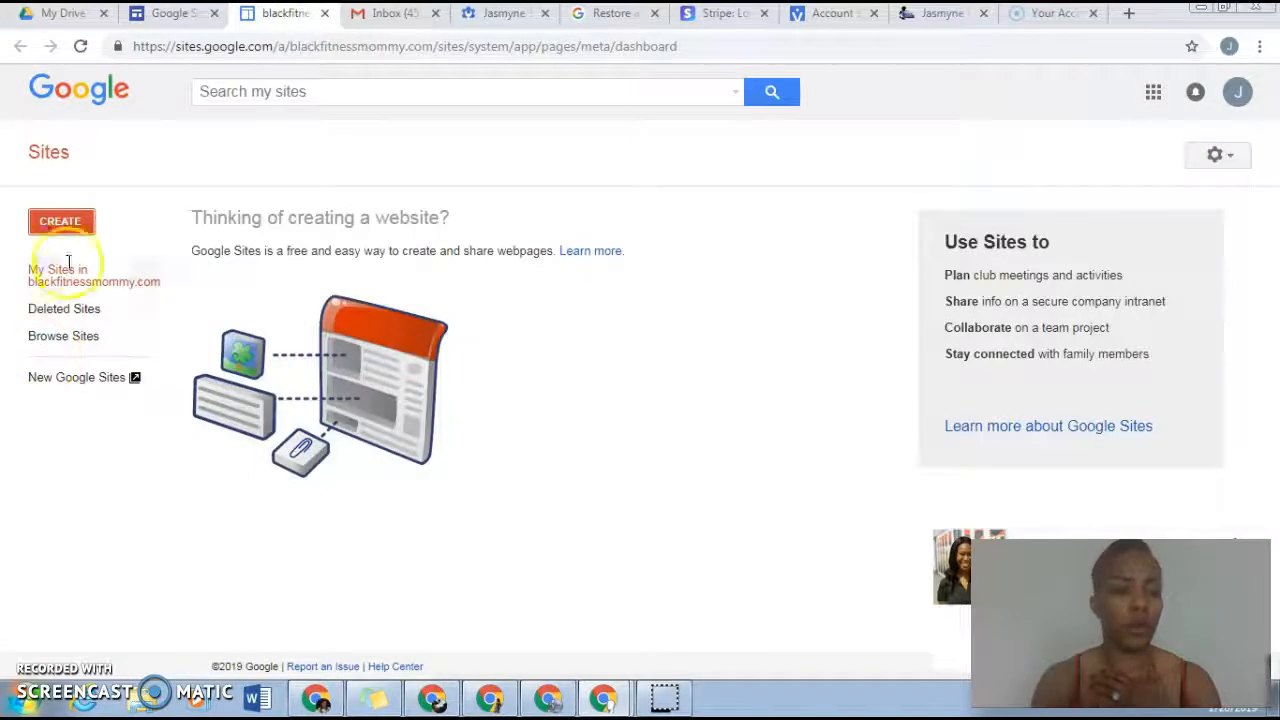
left_click(55, 221)
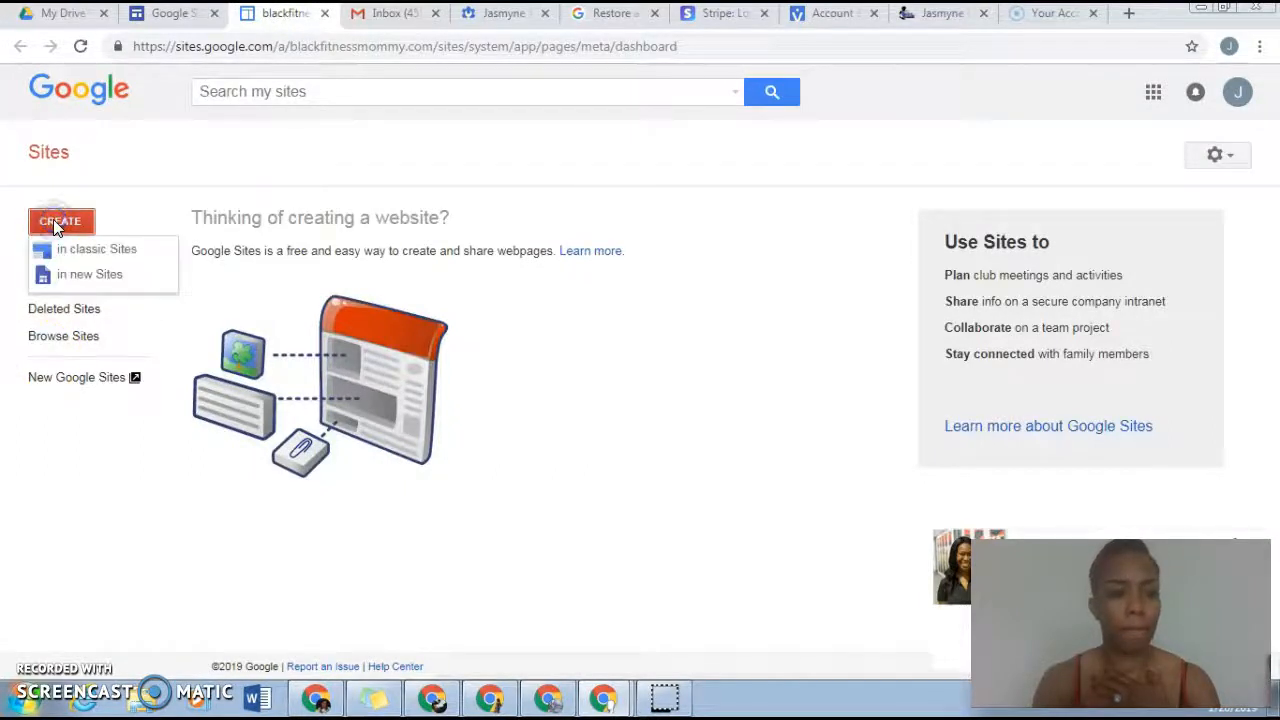
left_click(70, 257)
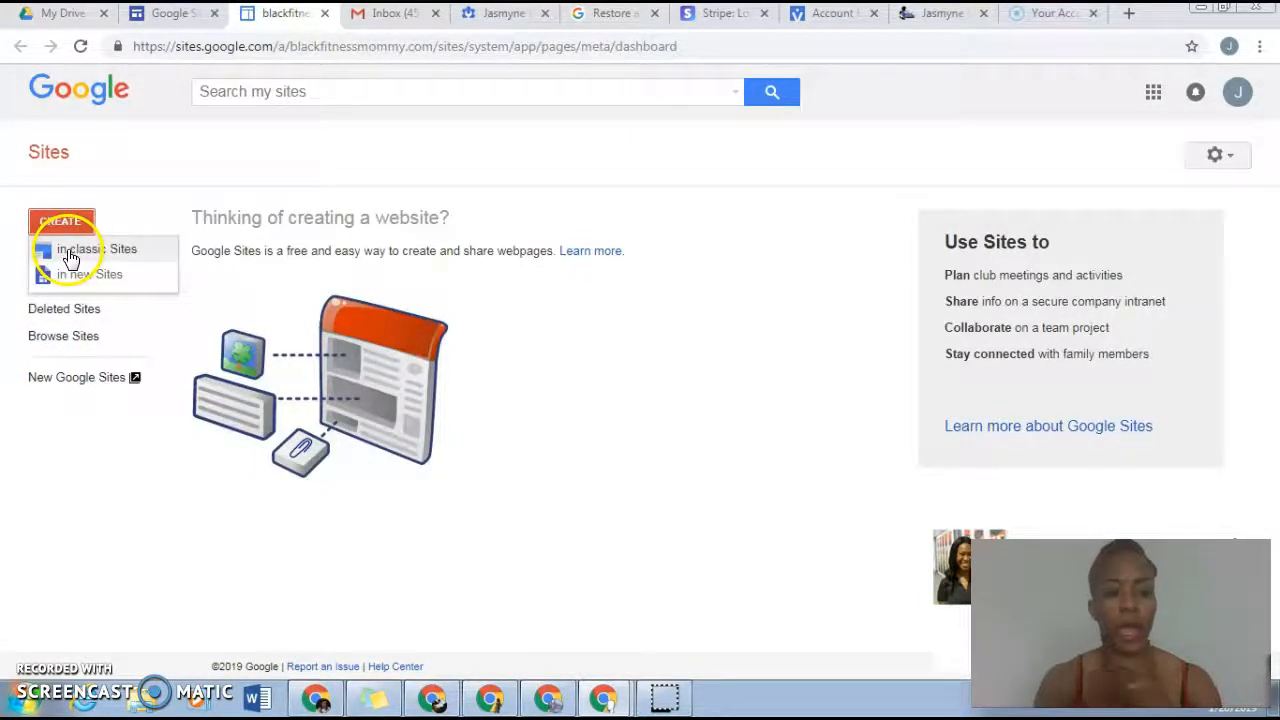
left_click(93, 284)
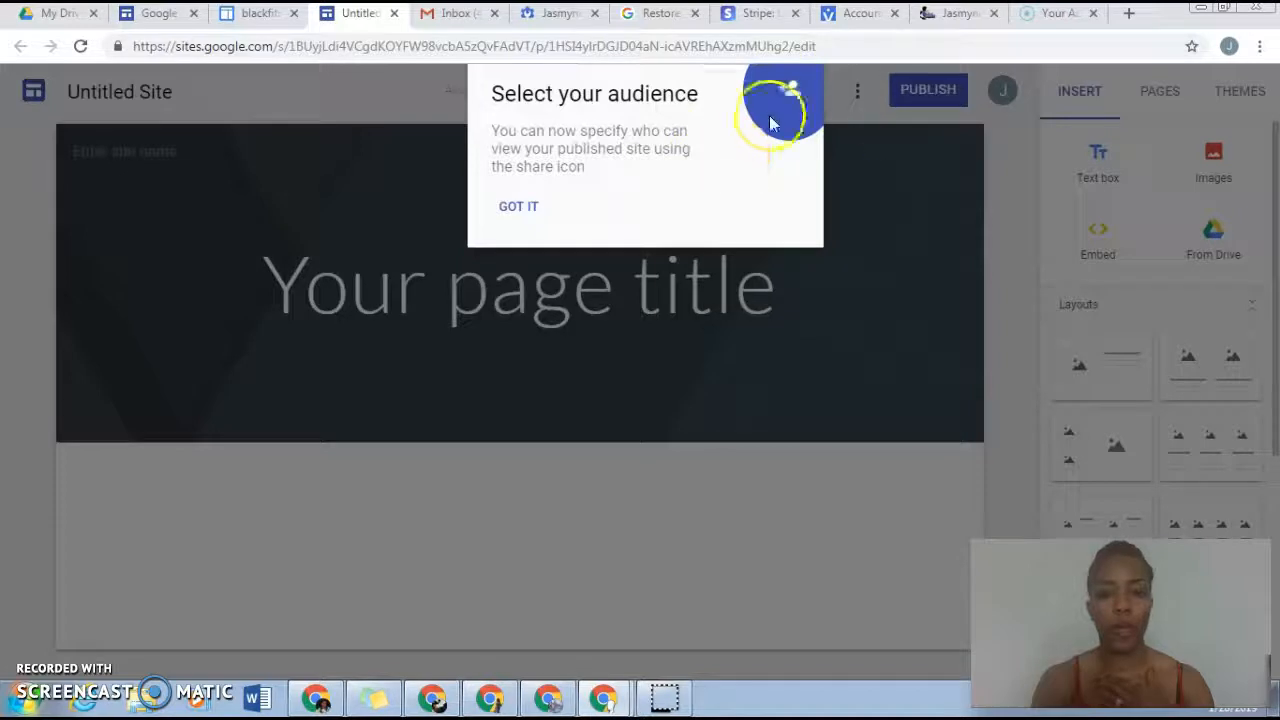
left_click(521, 206)
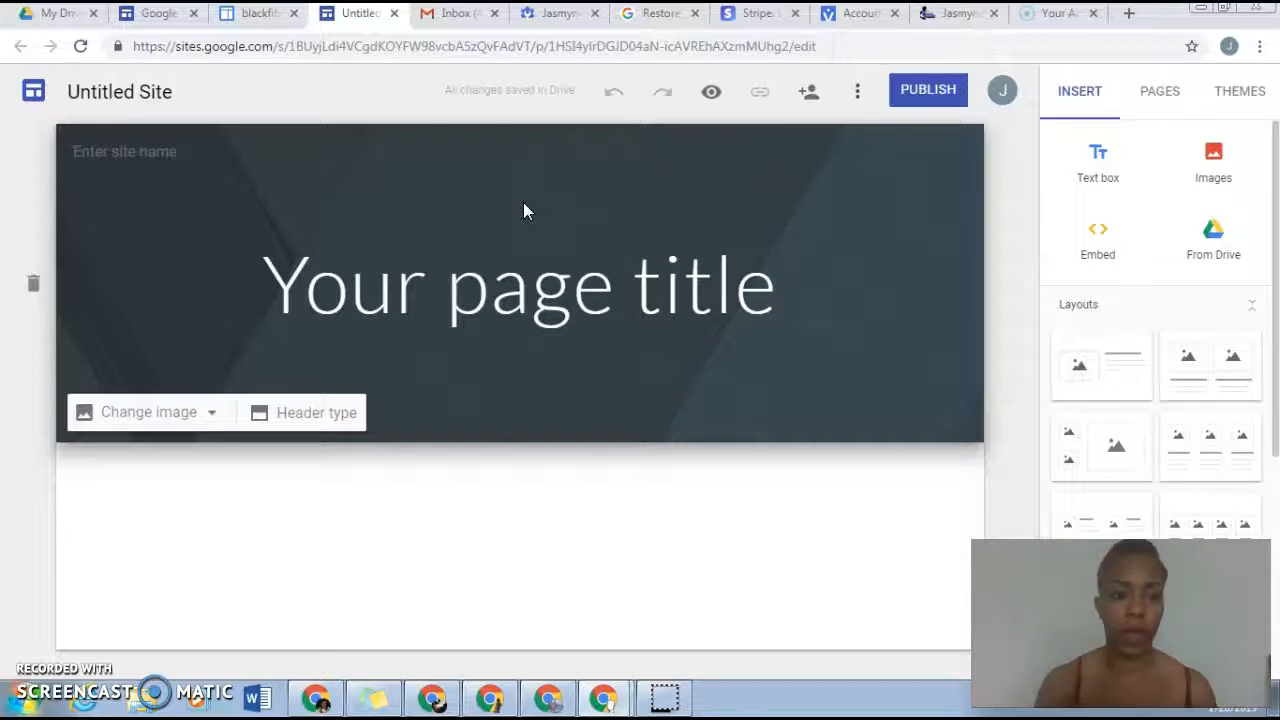
Step: Replace the placeholder page title in the header with "The Bianca Experience"
left_click(327, 276)
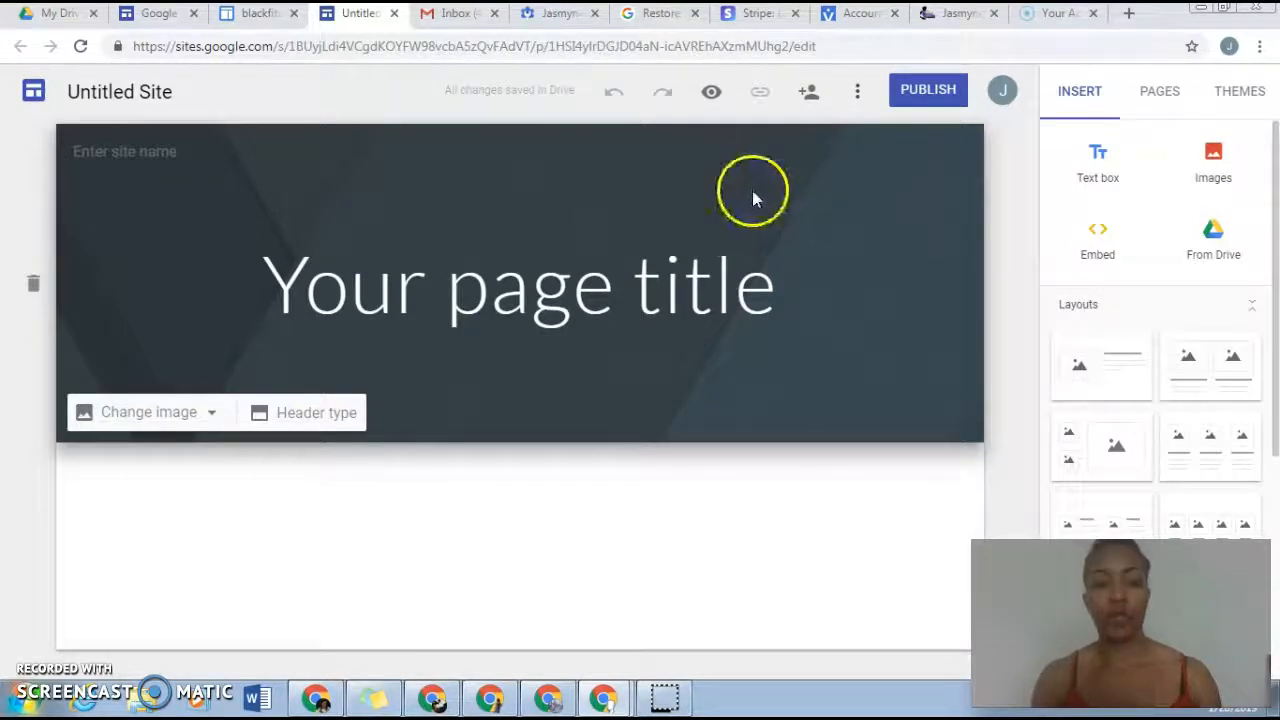
triple_click(679, 268)
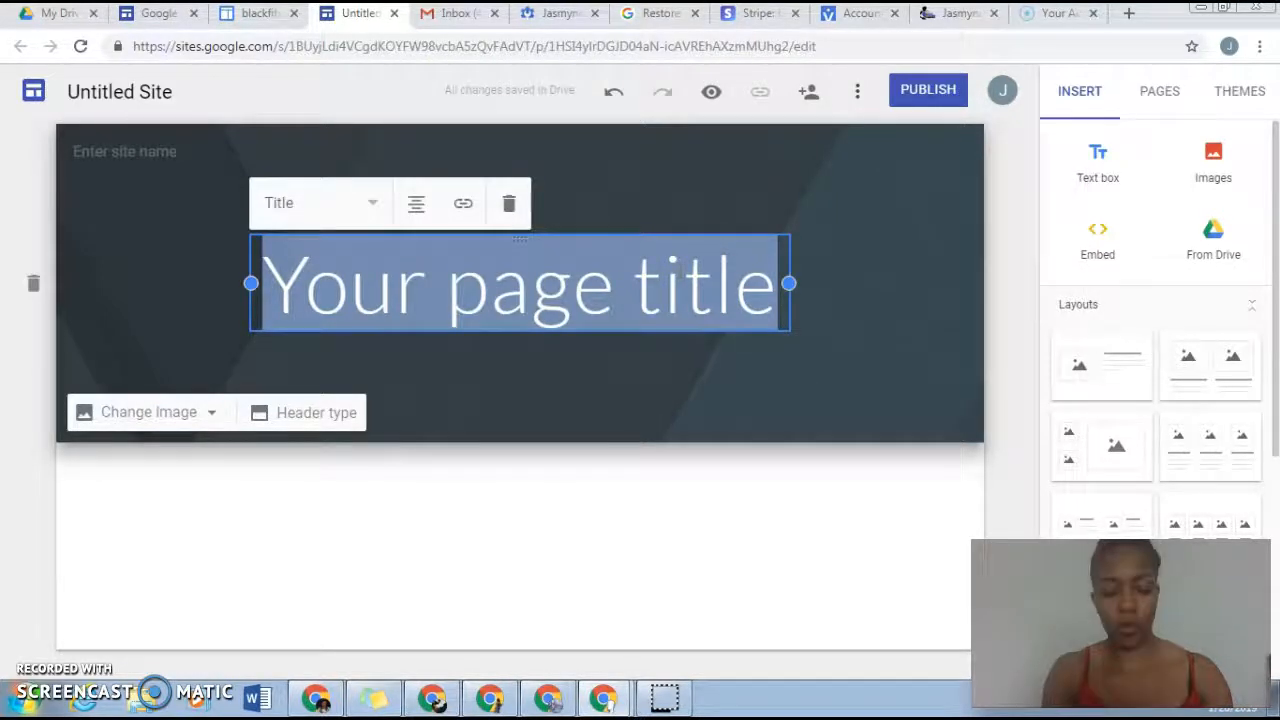
type("The b")
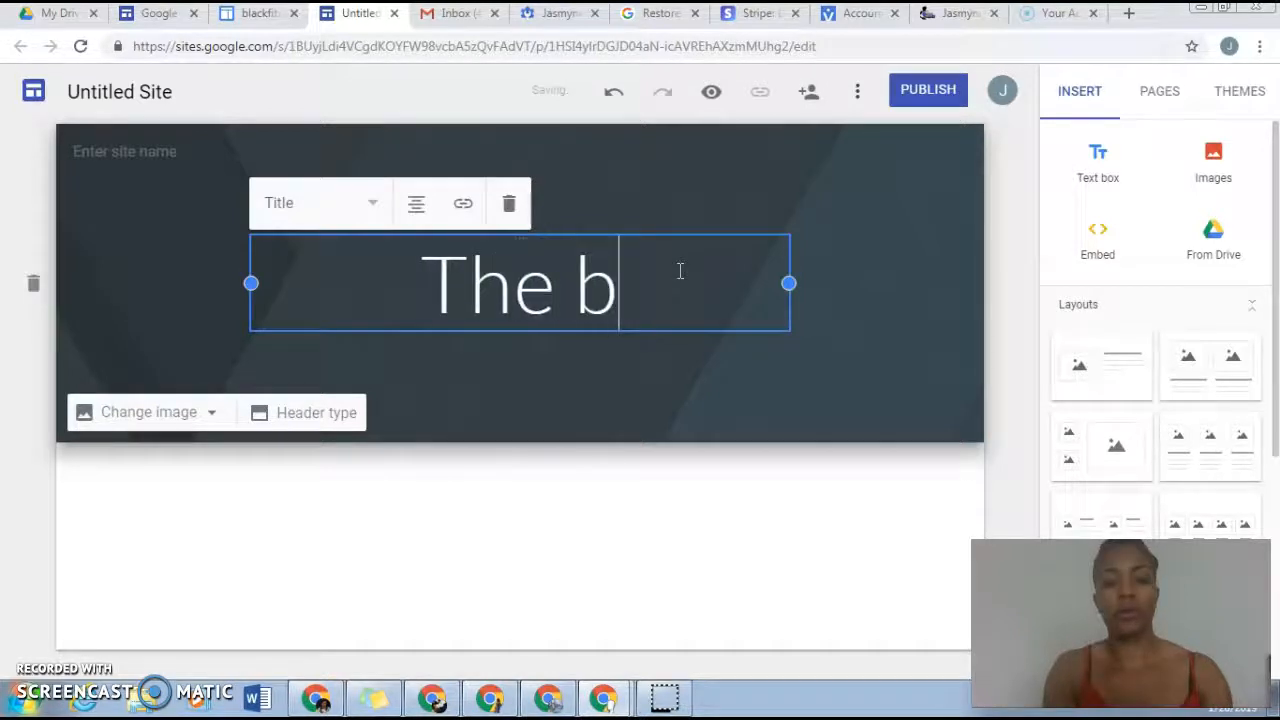
key("BackSpace")
type("Bianca Ex")
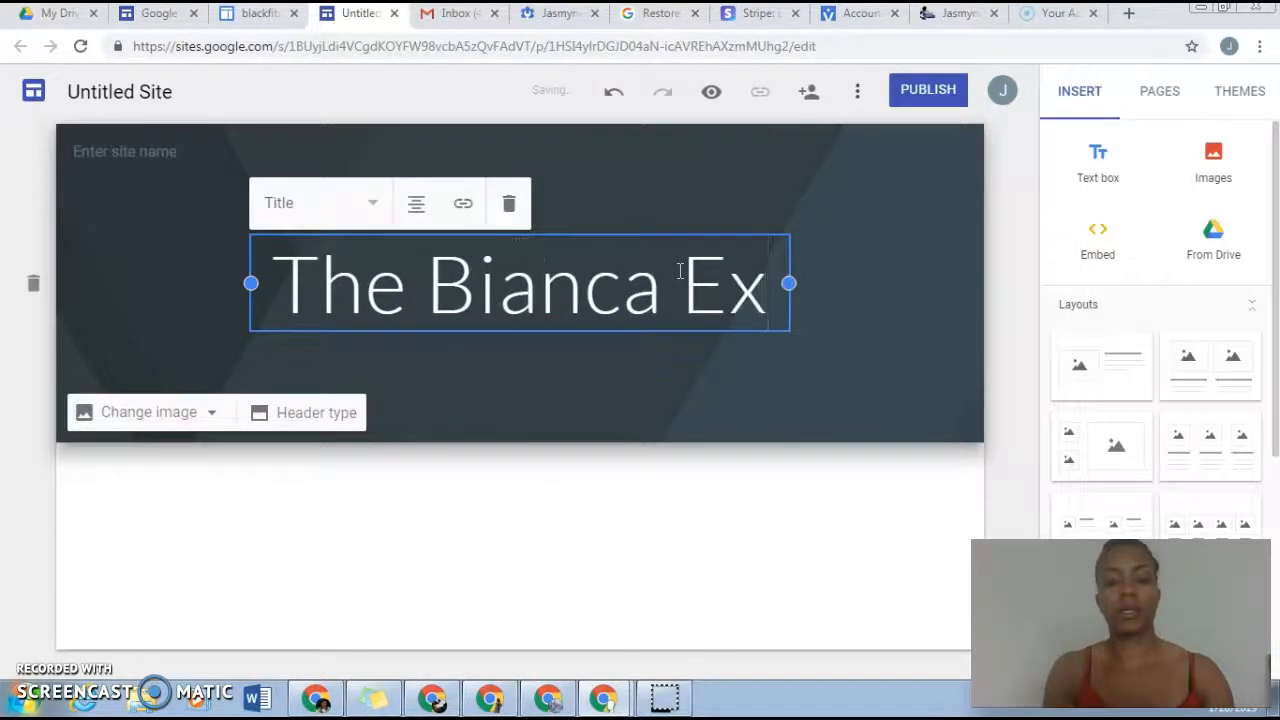
type("perience")
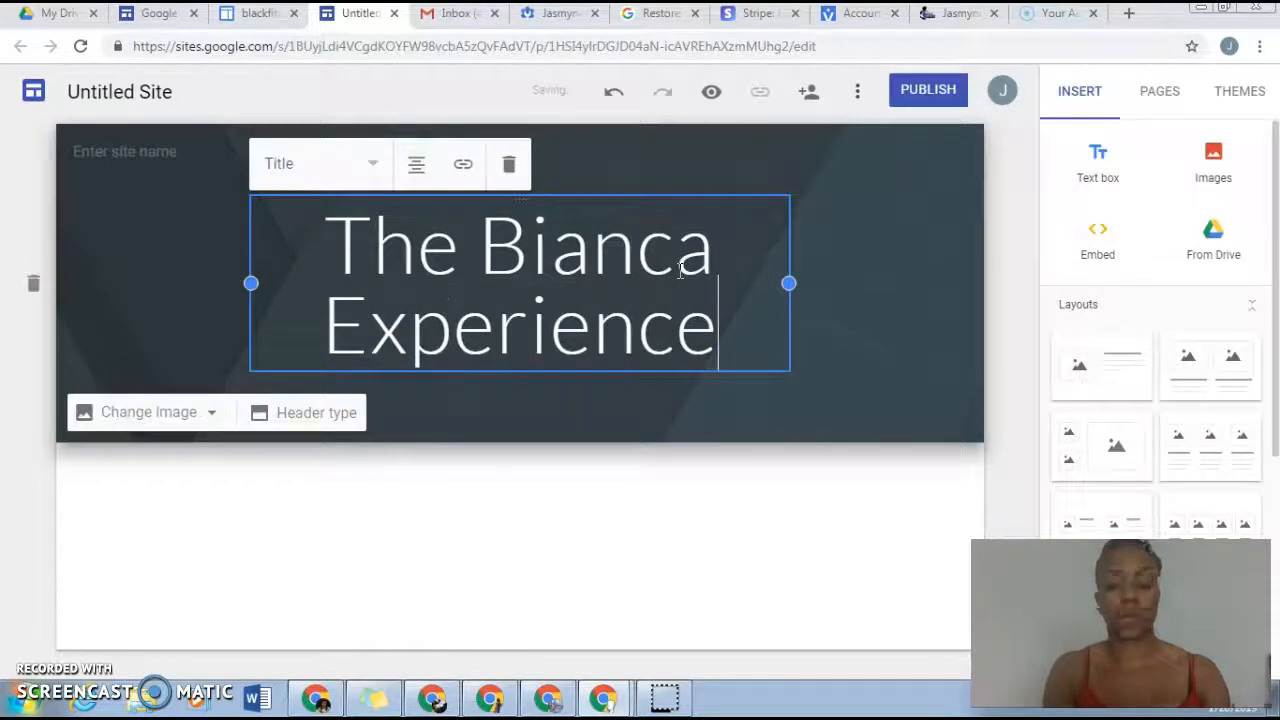
Step: Clear the header's page title and enter "The Bianca Experience" again
key("BackSpace")
key("BackSpace")
key("BackSpace")
key("BackSpace")
key("BackSpace")
key("BackSpace")
key("BackSpace")
key("BackSpace")
key("BackSpace")
key("BackSpace")
key("BackSpace")
key("BackSpace")
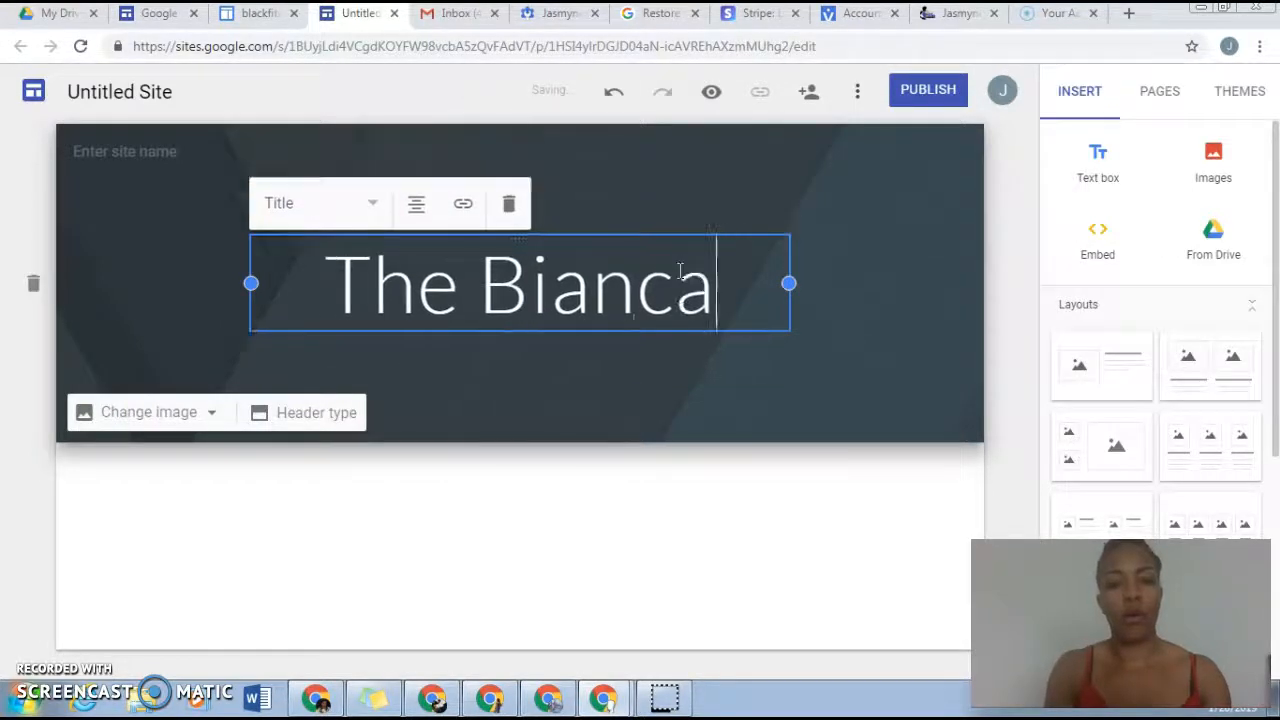
key("BackSpace")
key("BackSpace")
key("BackSpace")
key("BackSpace")
key("BackSpace")
key("BackSpace")
key("BackSpace")
key("BackSpace")
key("BackSpace")
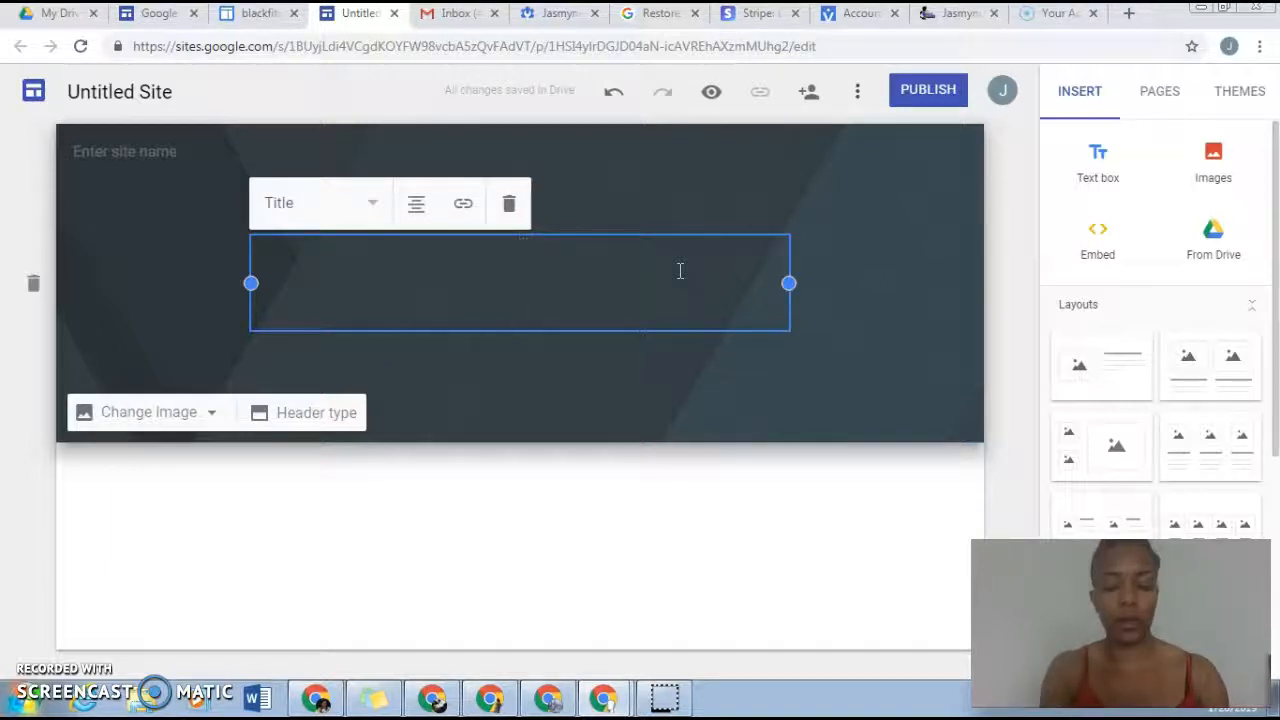
type("The Bian")
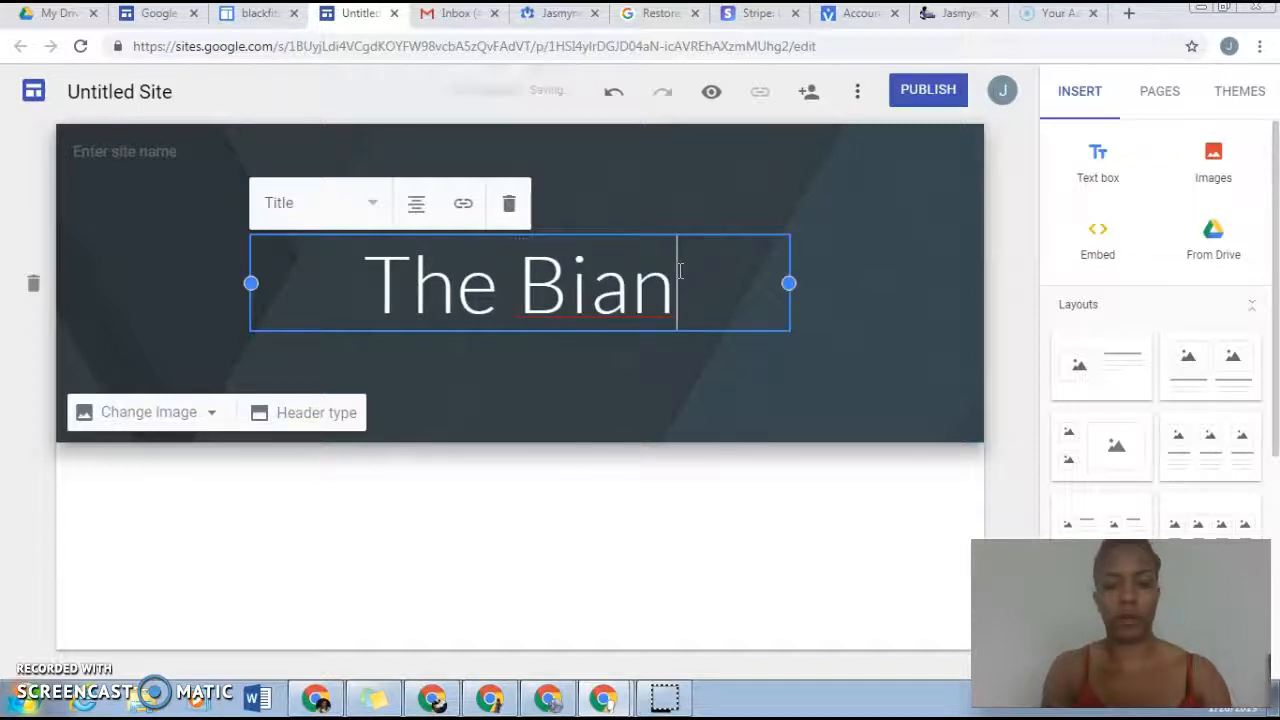
type("ca")
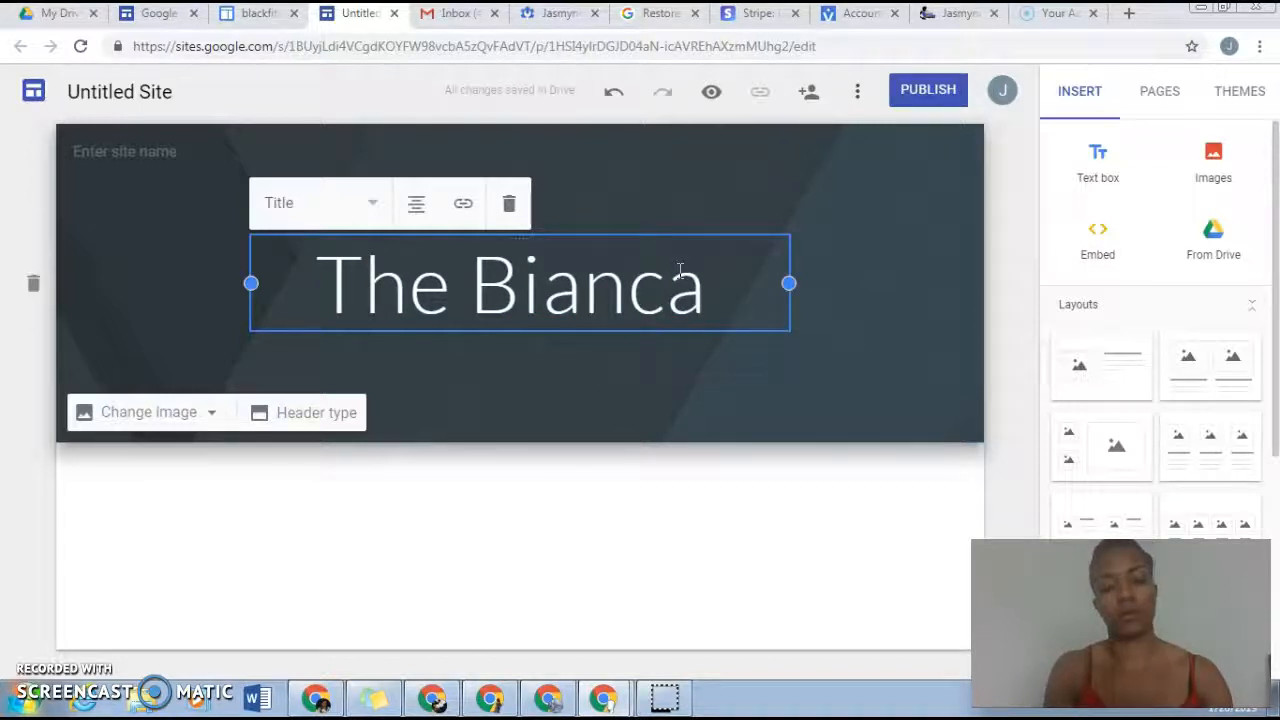
type(" Expe")
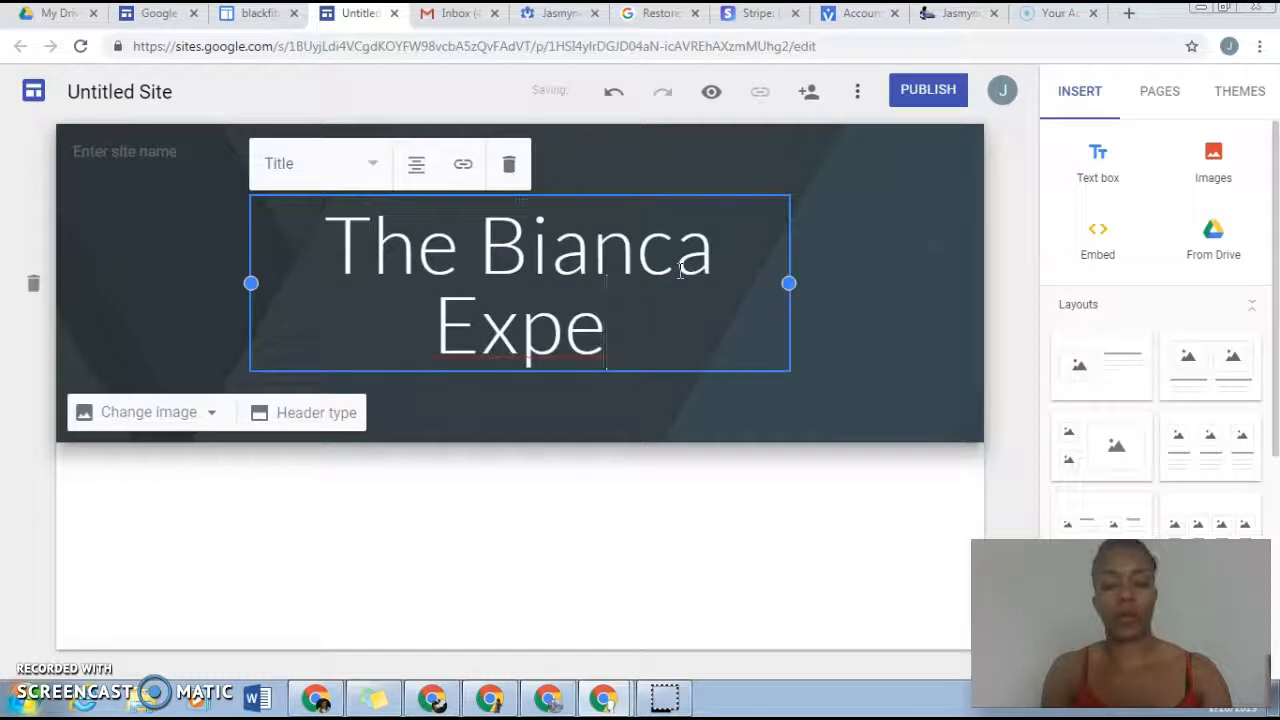
type("rience")
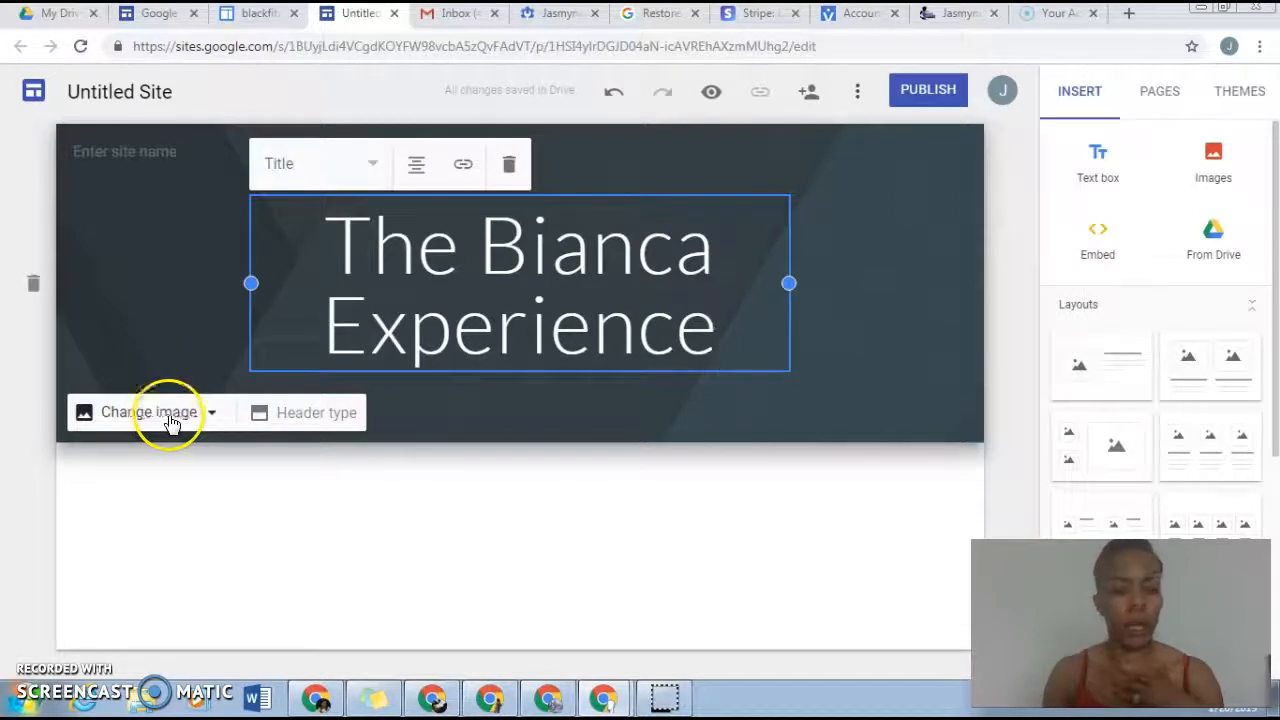
Step: Upload the "Toughen Uplogosnip" picture from the Pictures library as the header image
left_click(120, 420)
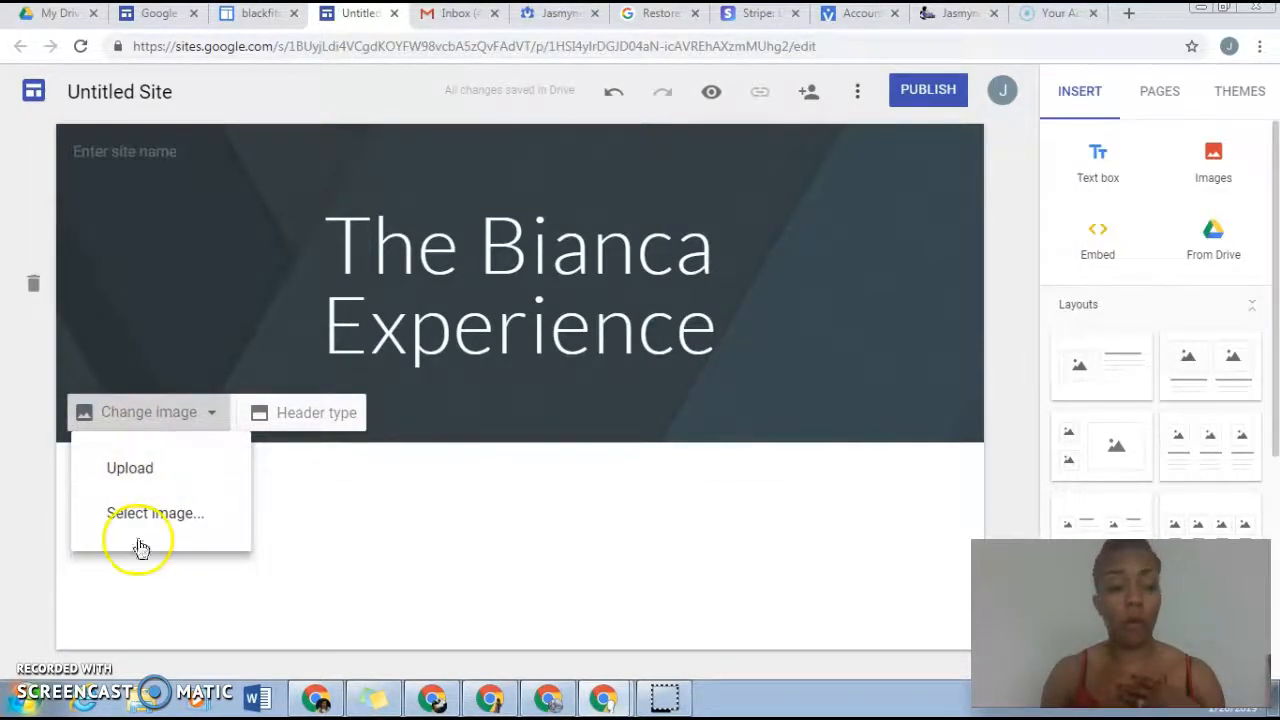
left_click(121, 474)
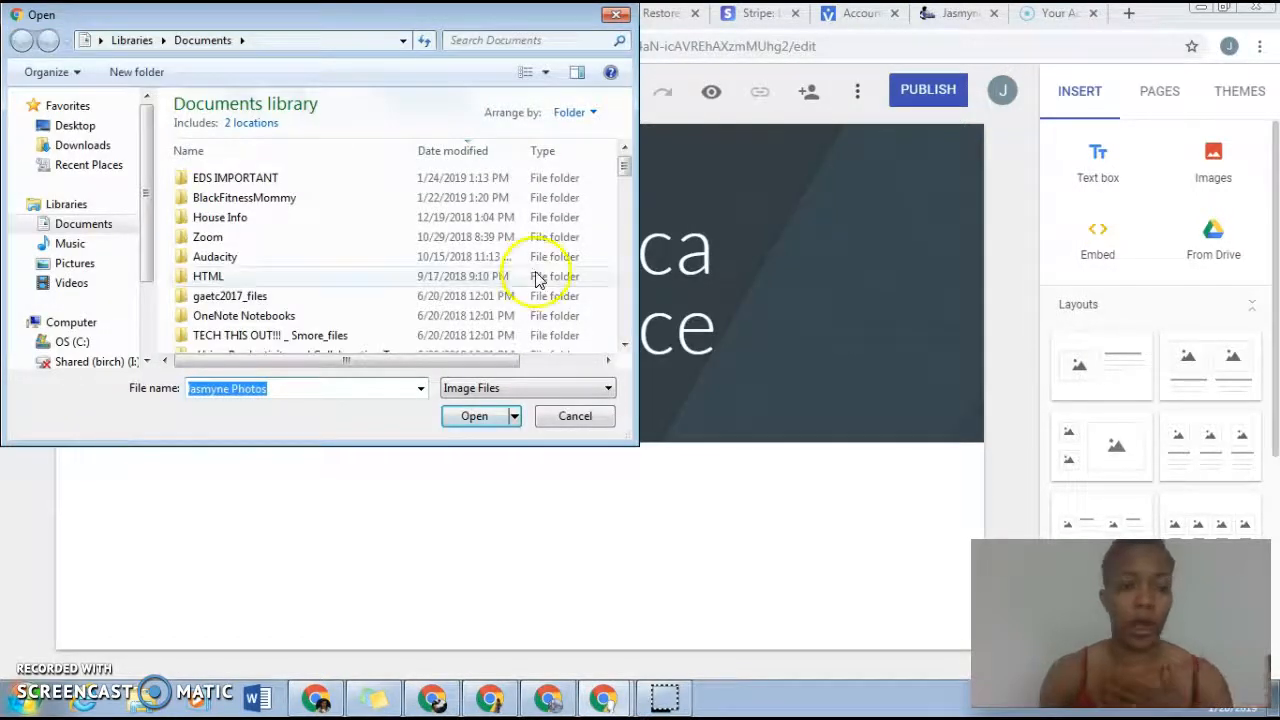
left_click(74, 263)
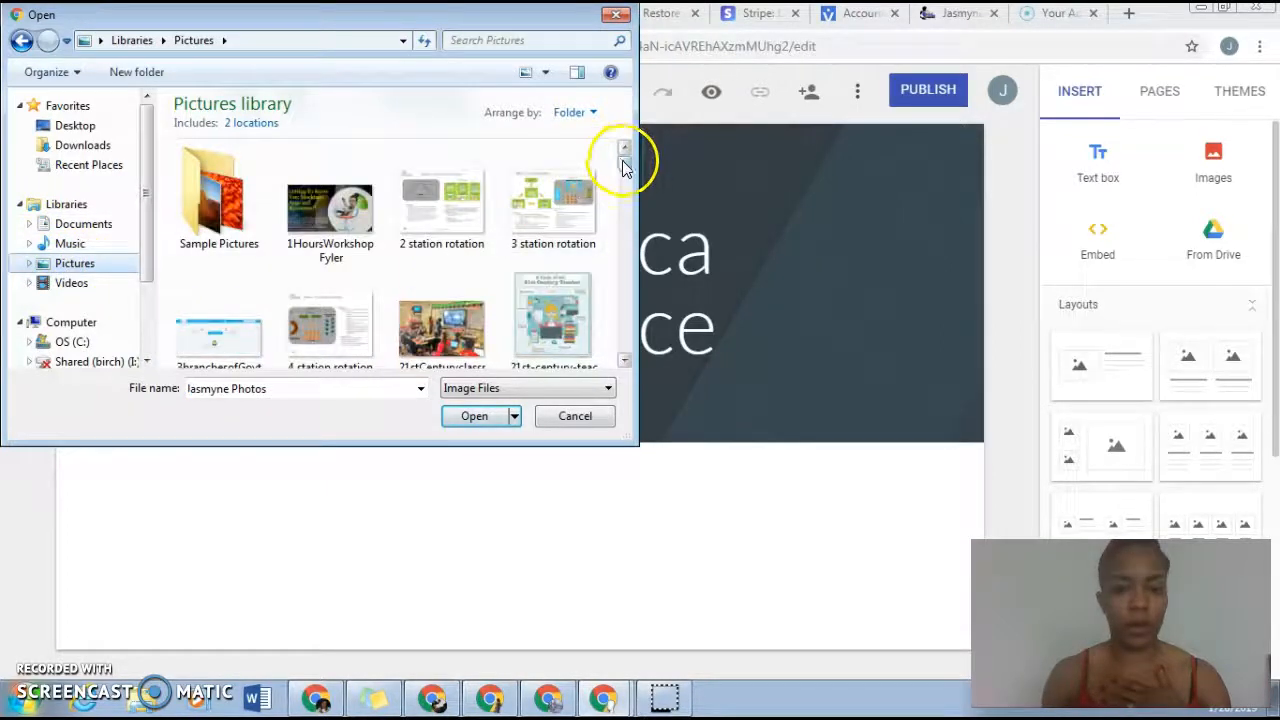
left_click_drag(623, 170, 658, 347)
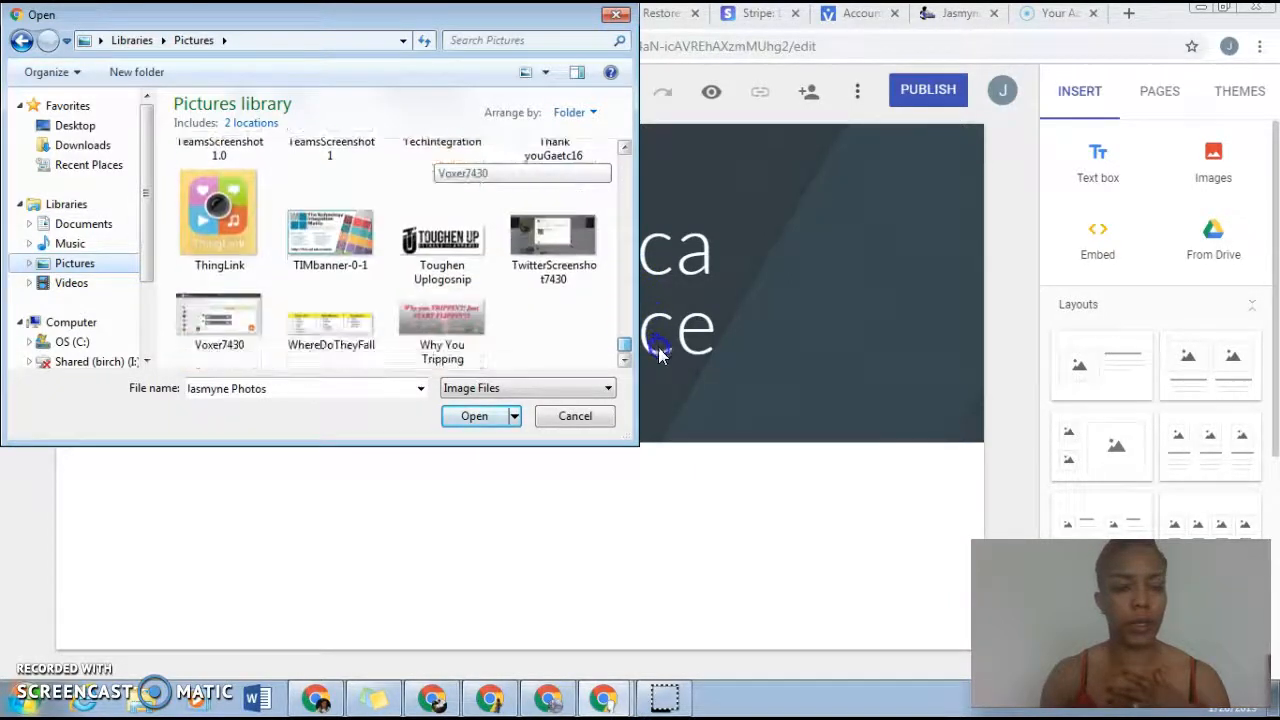
left_click(466, 250)
left_click(483, 417)
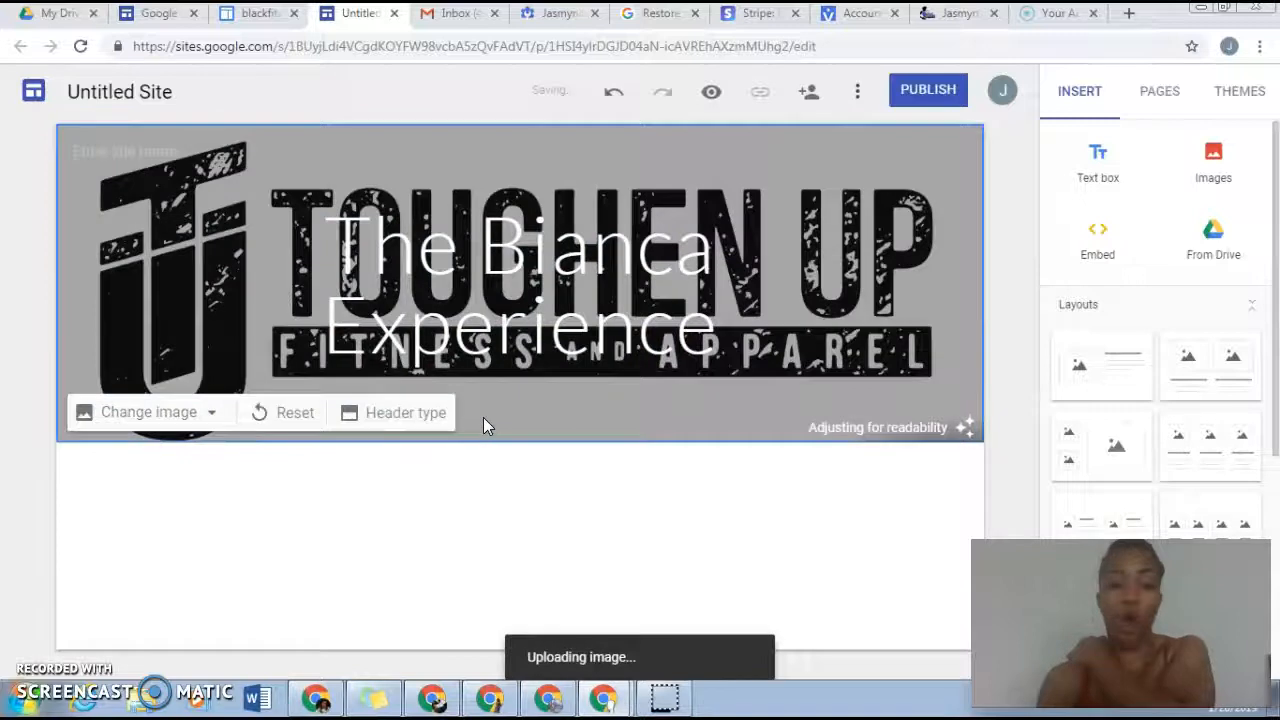
Step: Delete the page title text box that overlaps the logo in the header
left_click(604, 224)
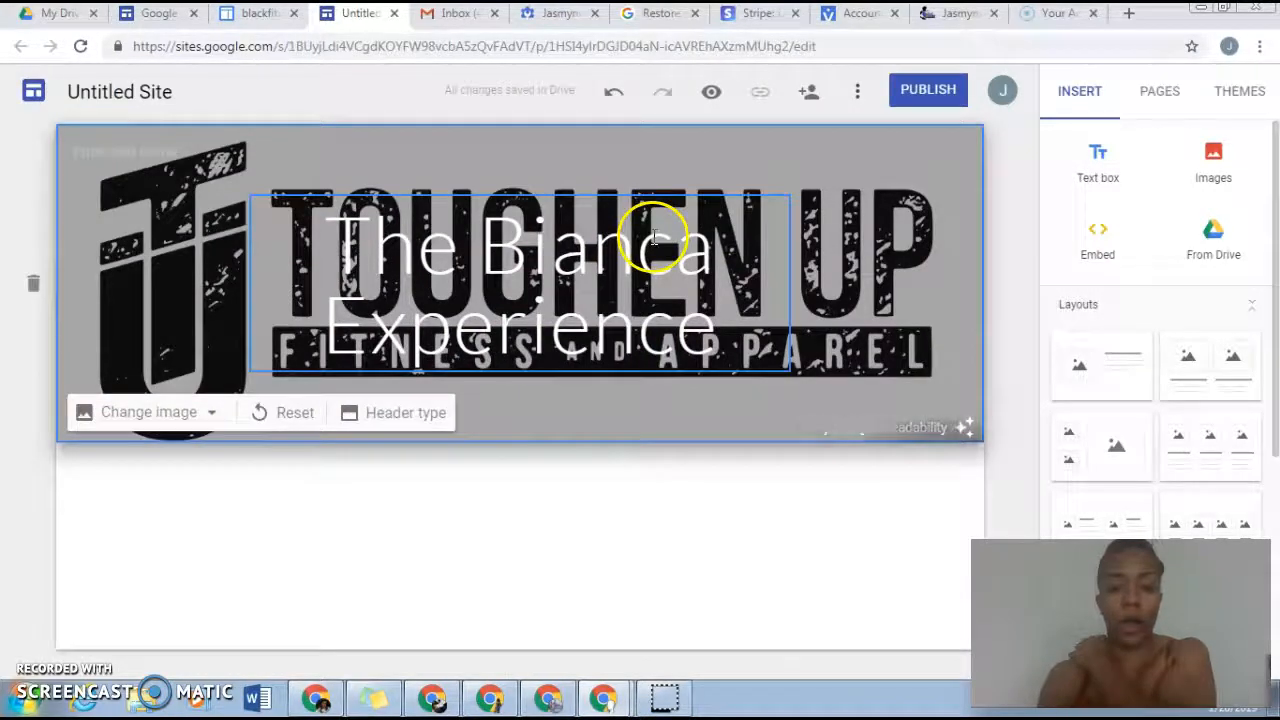
double_click(686, 200)
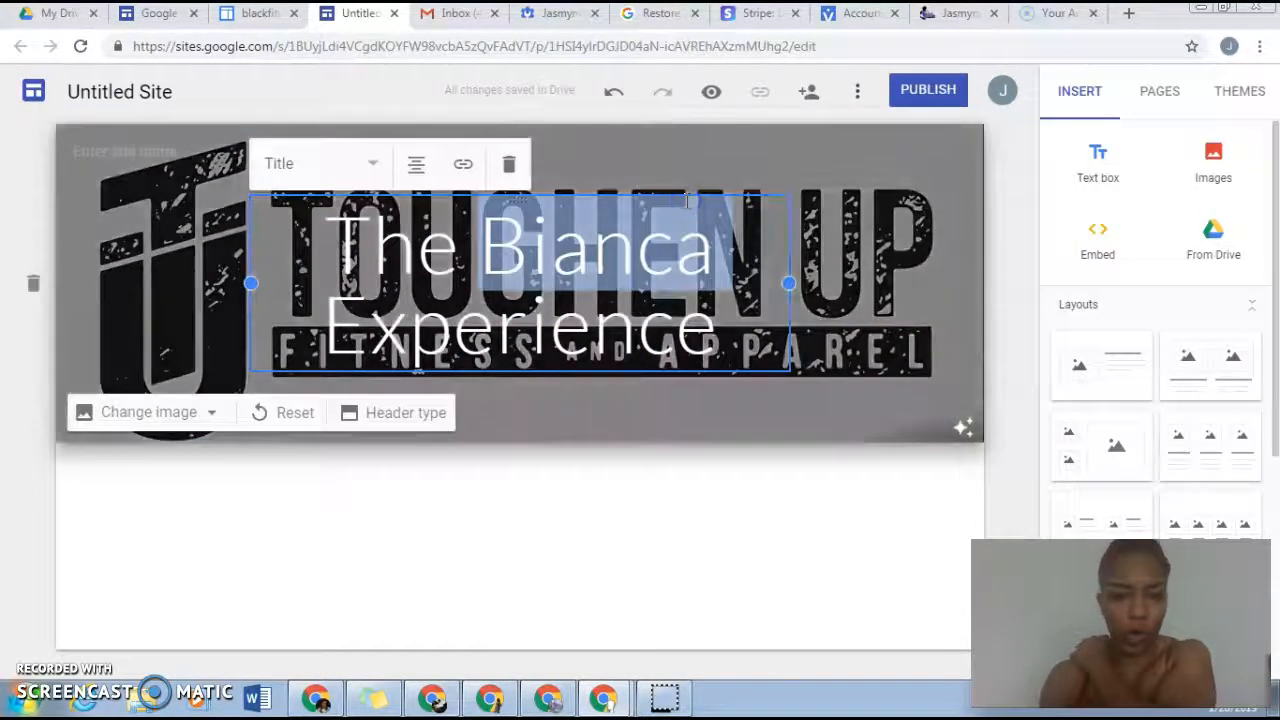
left_click(509, 166)
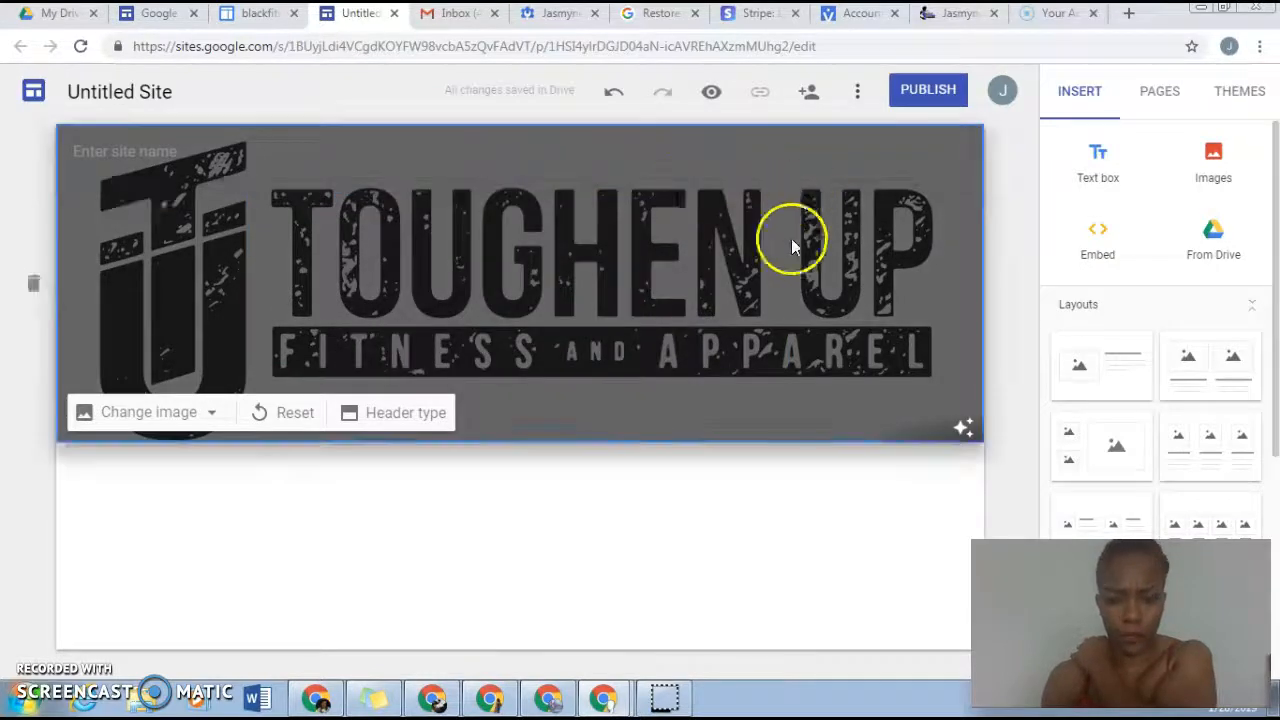
left_click(706, 537)
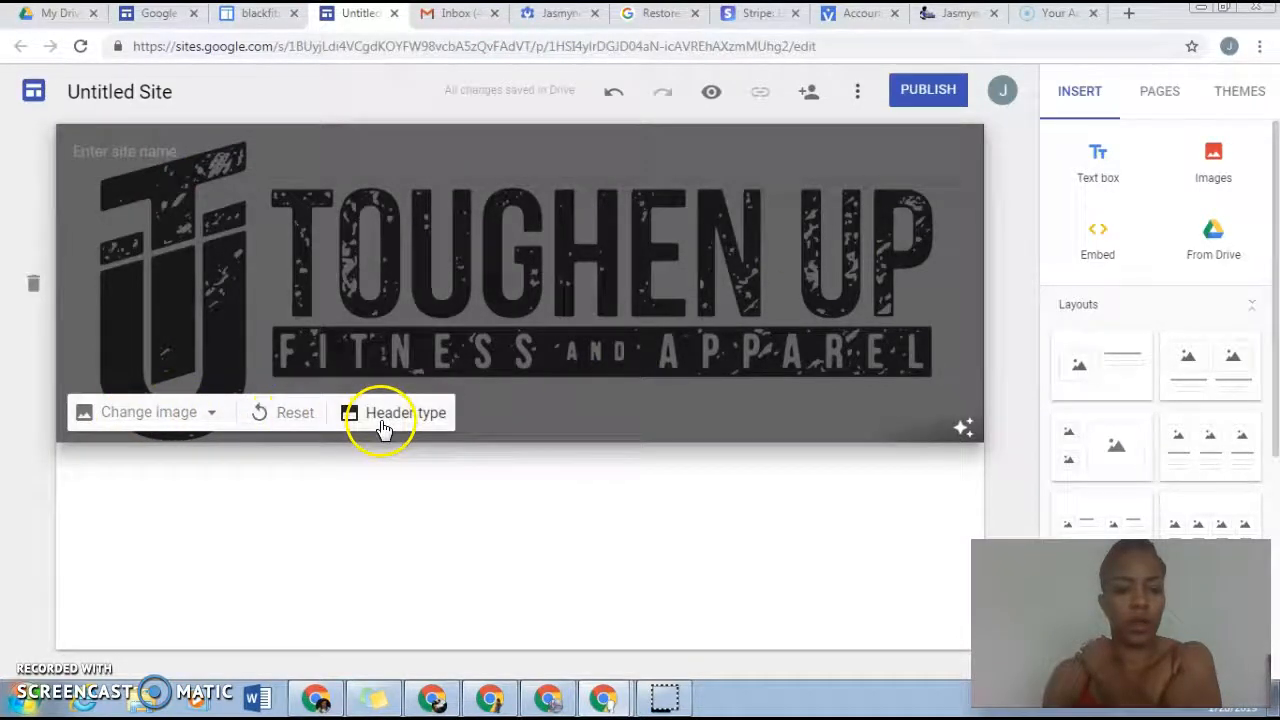
Step: Review the available header types for the banner and return to the header image options
left_click(383, 425)
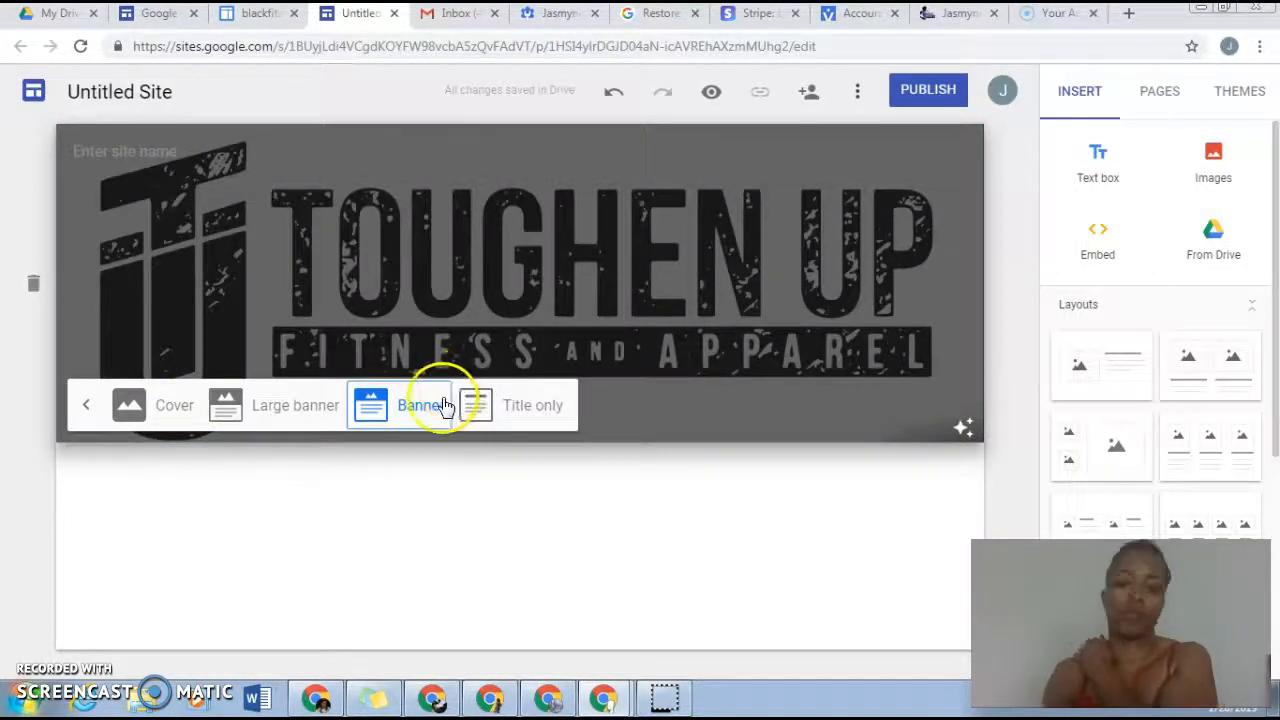
left_click(86, 408)
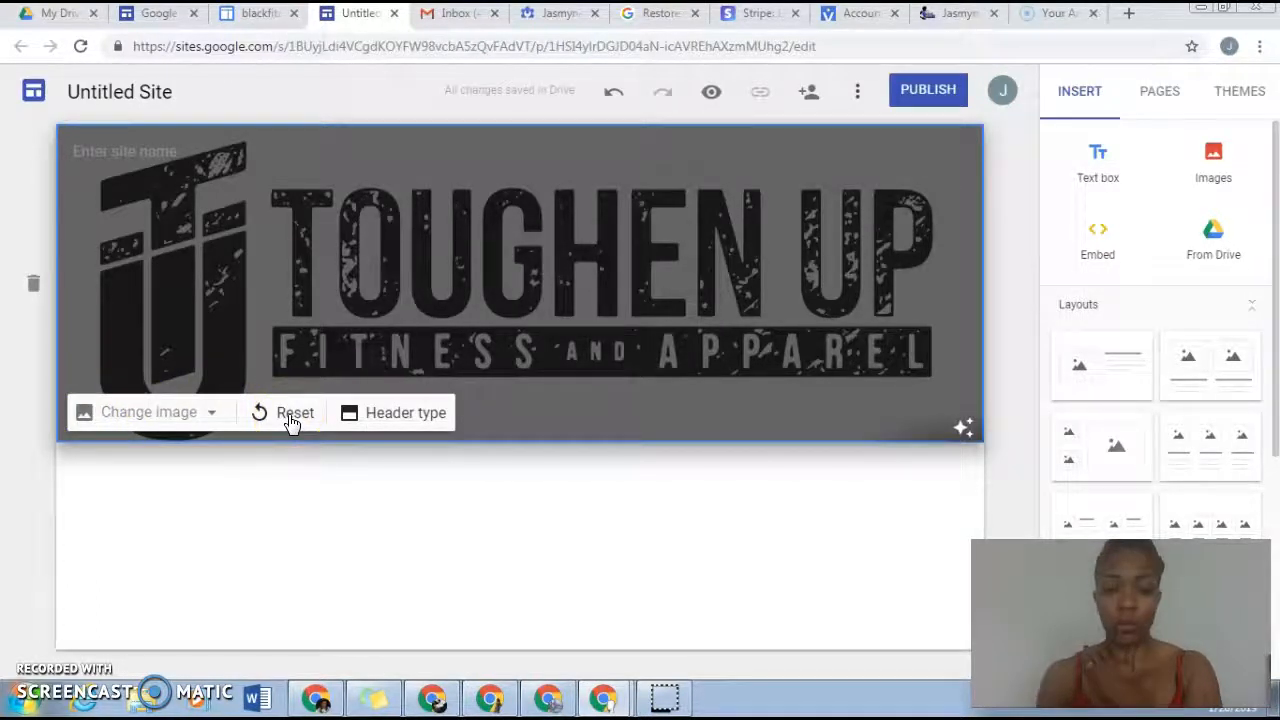
Step: Reset the header image to the default and undo the reset
left_click(290, 415)
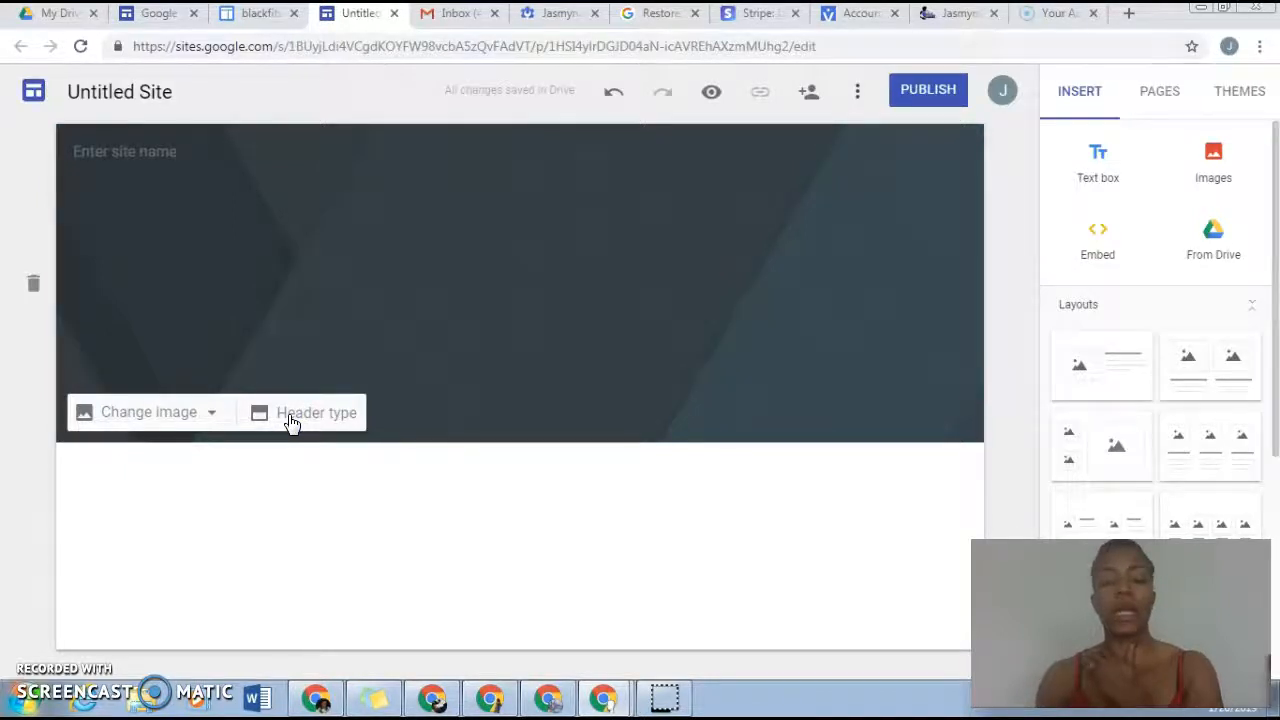
left_click(614, 95)
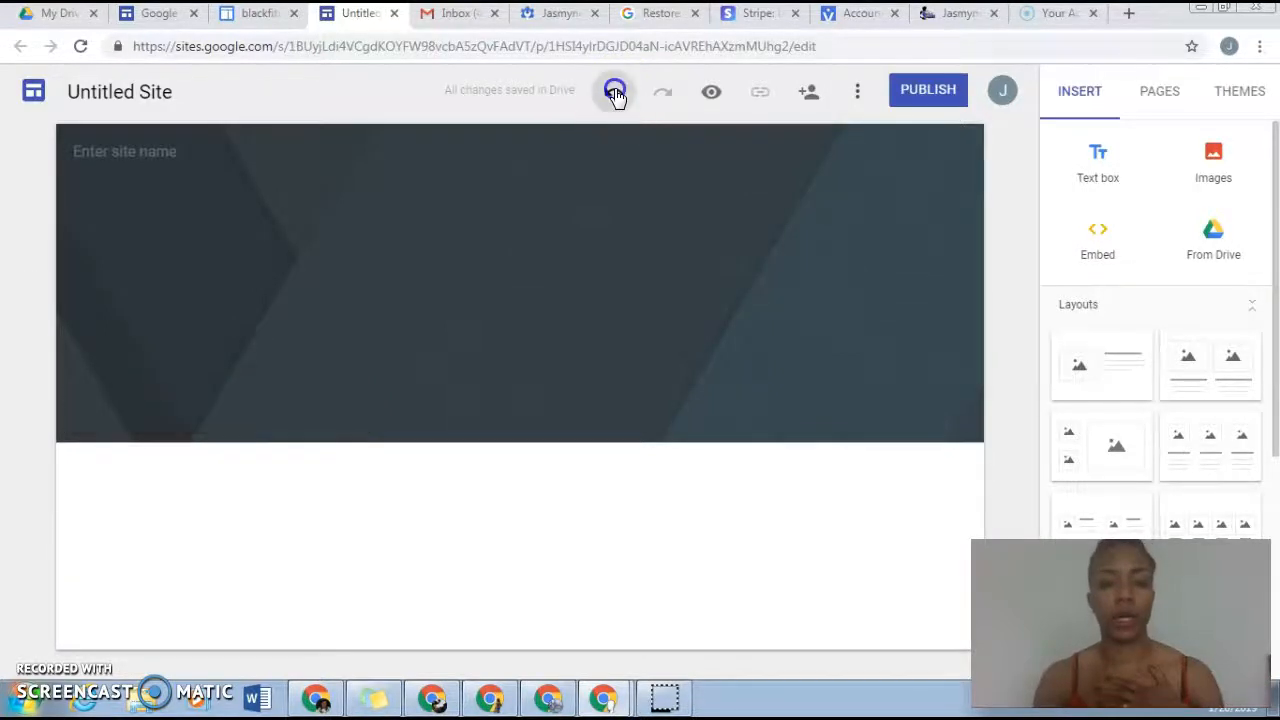
left_click(603, 435)
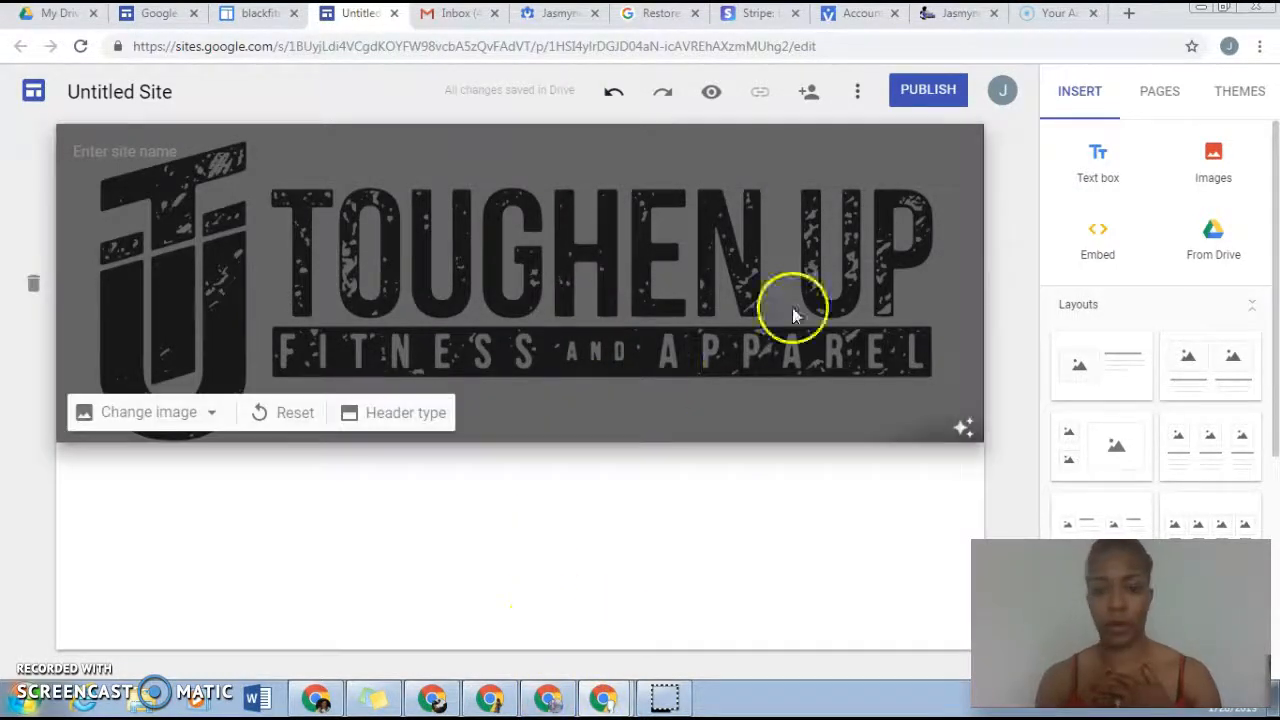
Step: Preview the site, return to the editor and review who has access in the sharing settings
left_click(716, 98)
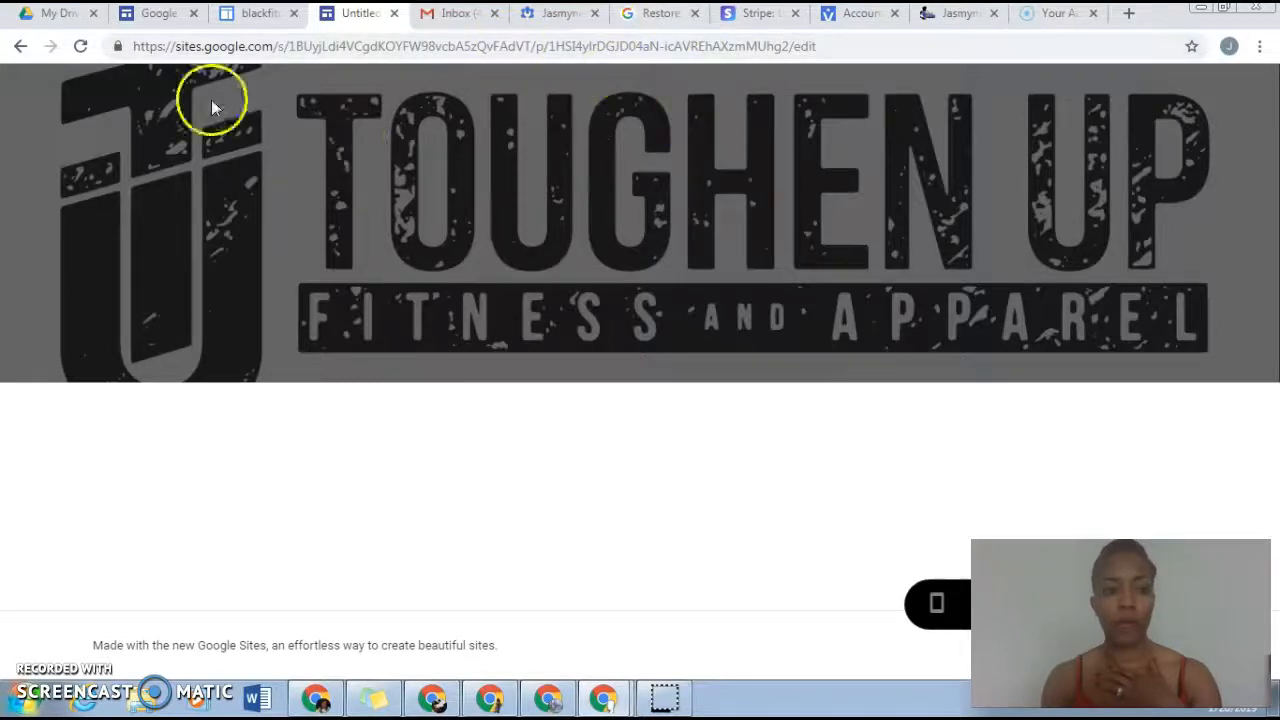
left_click(22, 50)
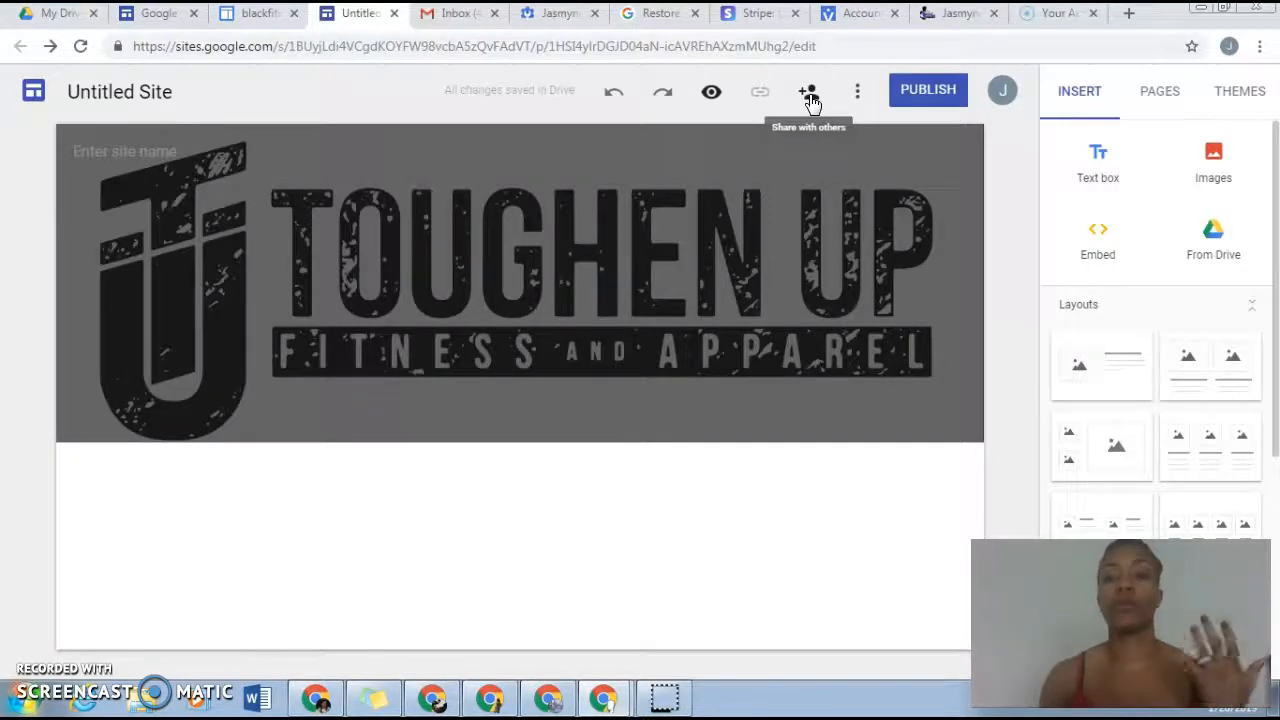
left_click(809, 95)
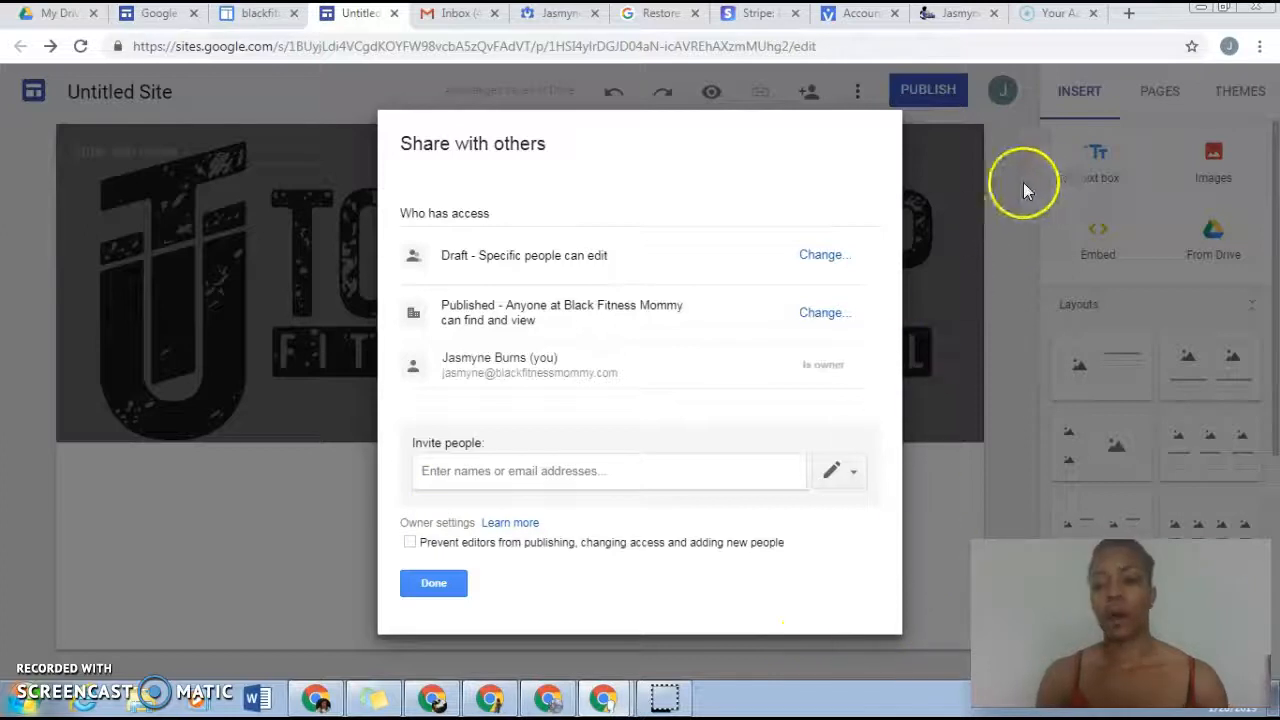
left_click(431, 580)
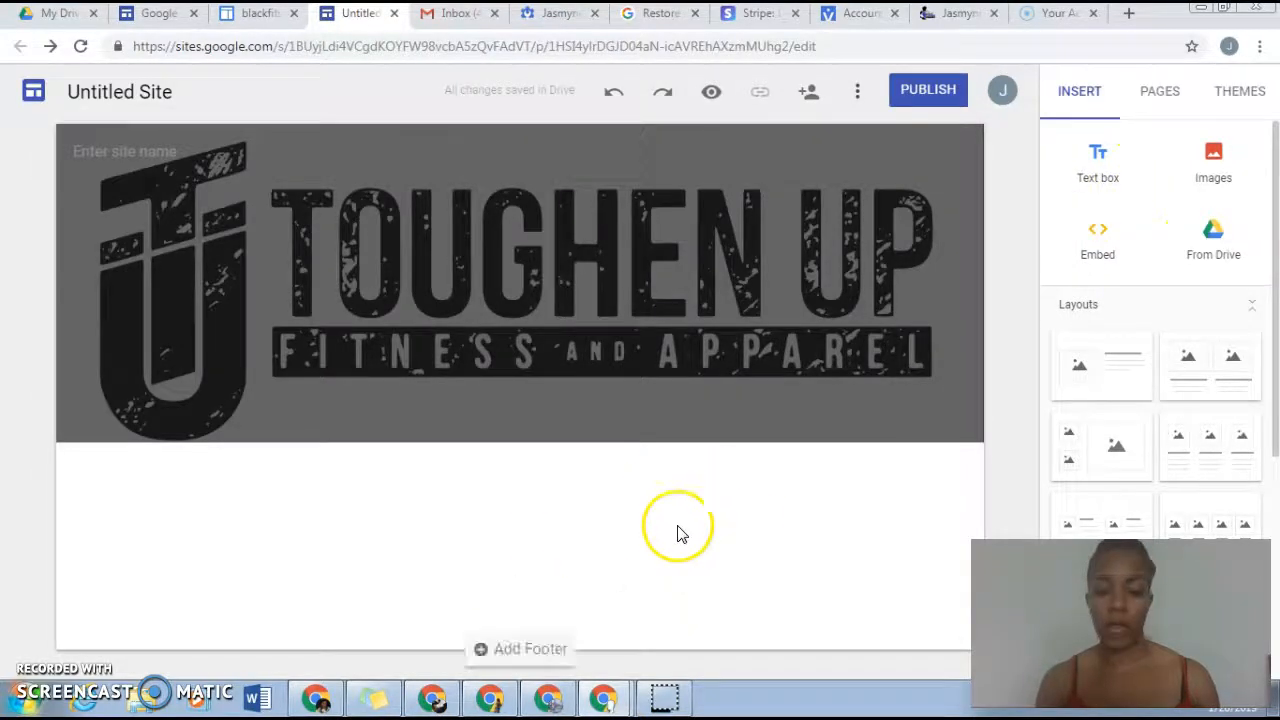
Step: Add a text box, a layout with one image beside text, and a layout with two captioned images below the header
left_click(1098, 152)
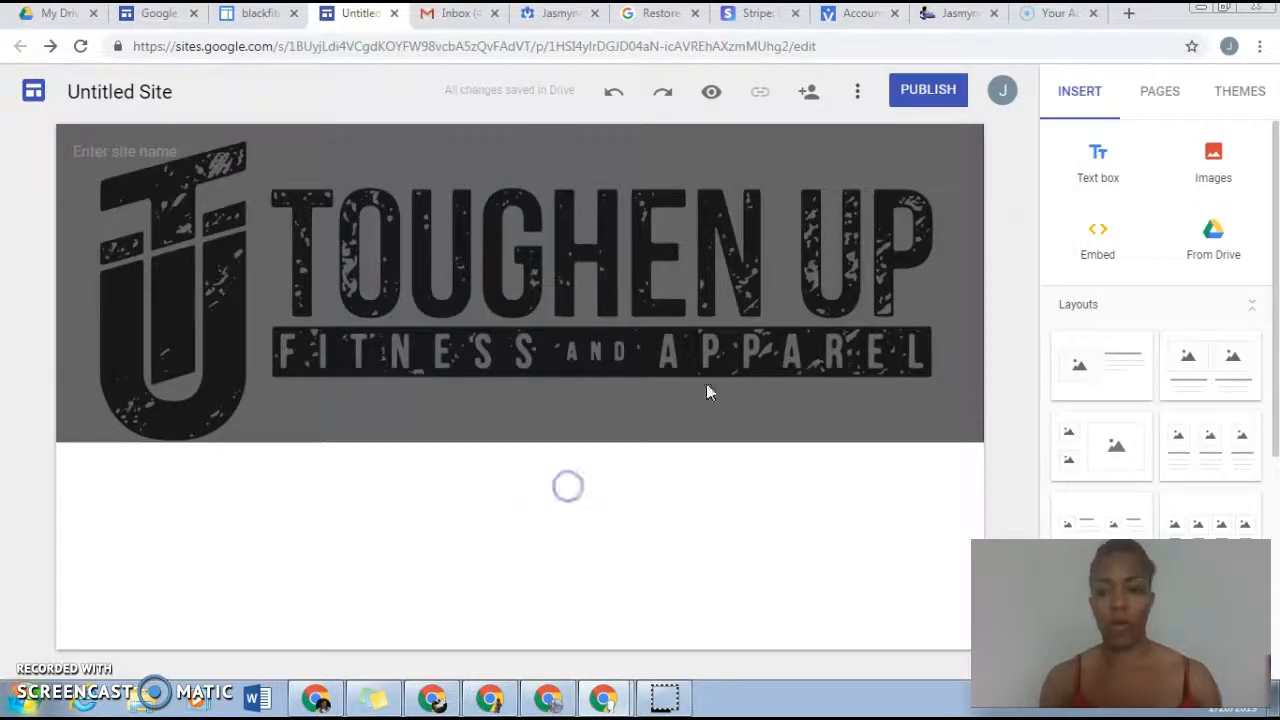
left_click(1098, 152)
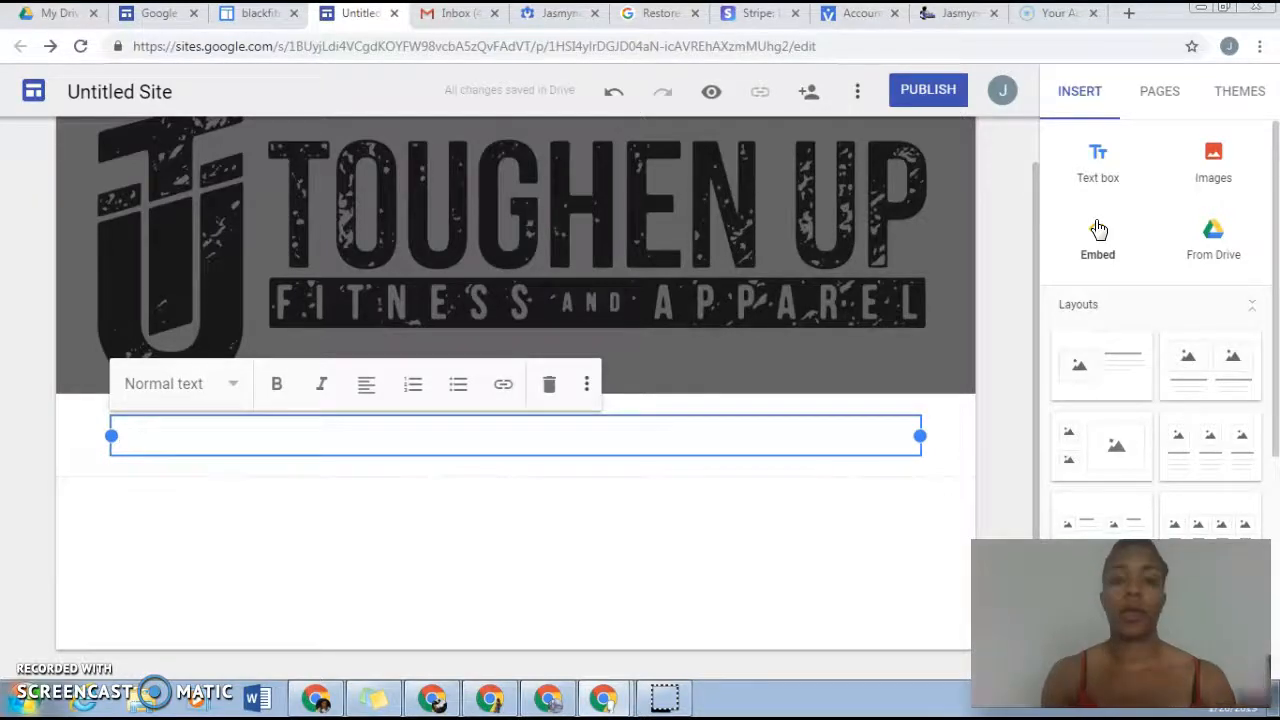
left_click(1113, 371)
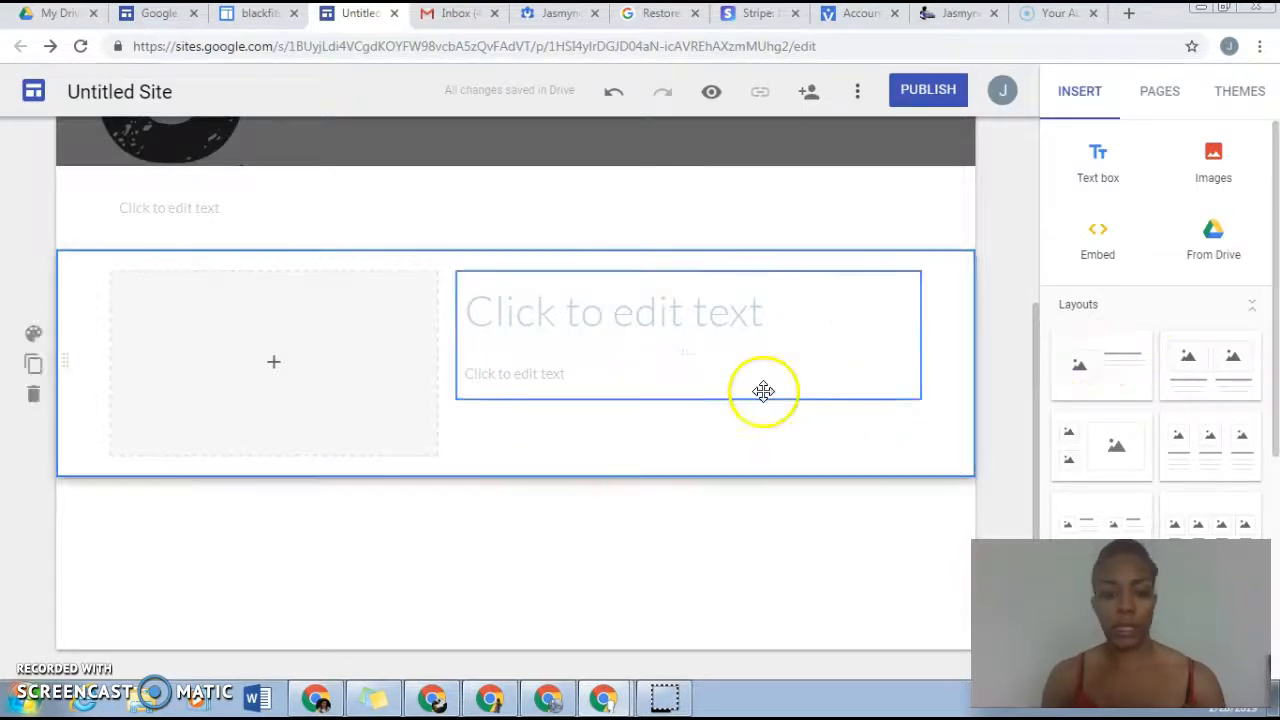
left_click_drag(1231, 363, 715, 588)
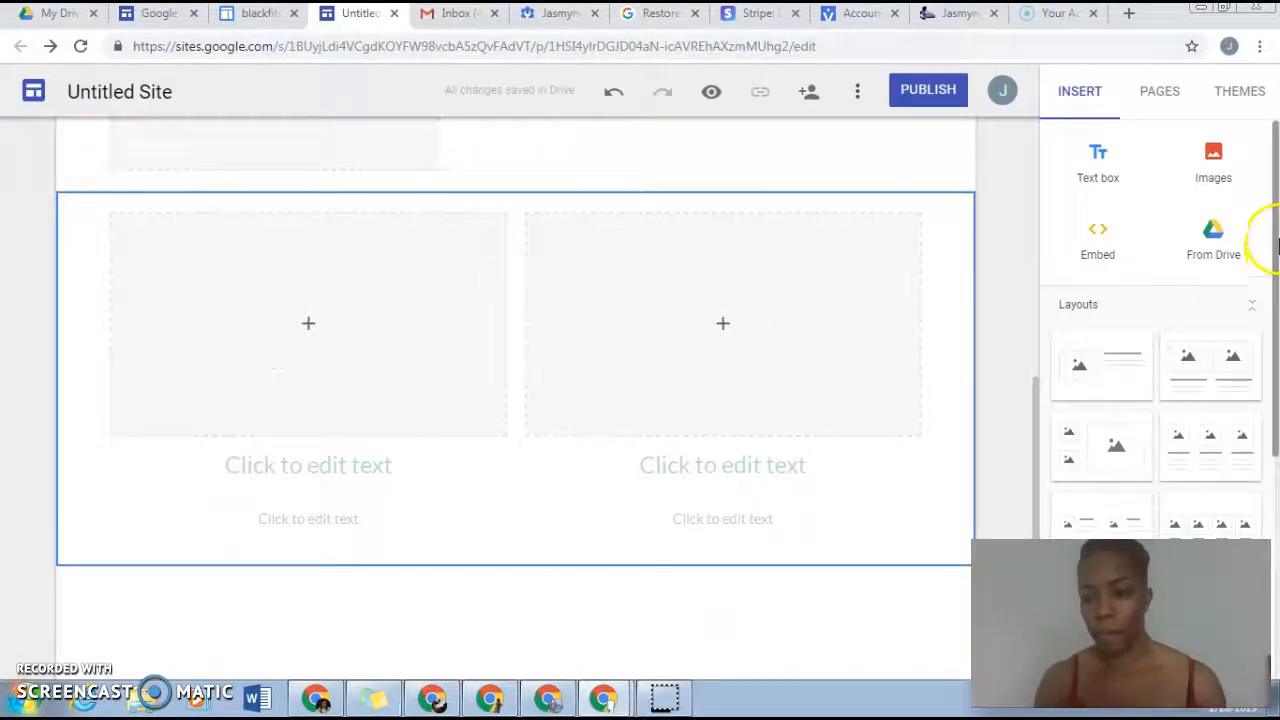
left_click_drag(1273, 222, 1274, 190)
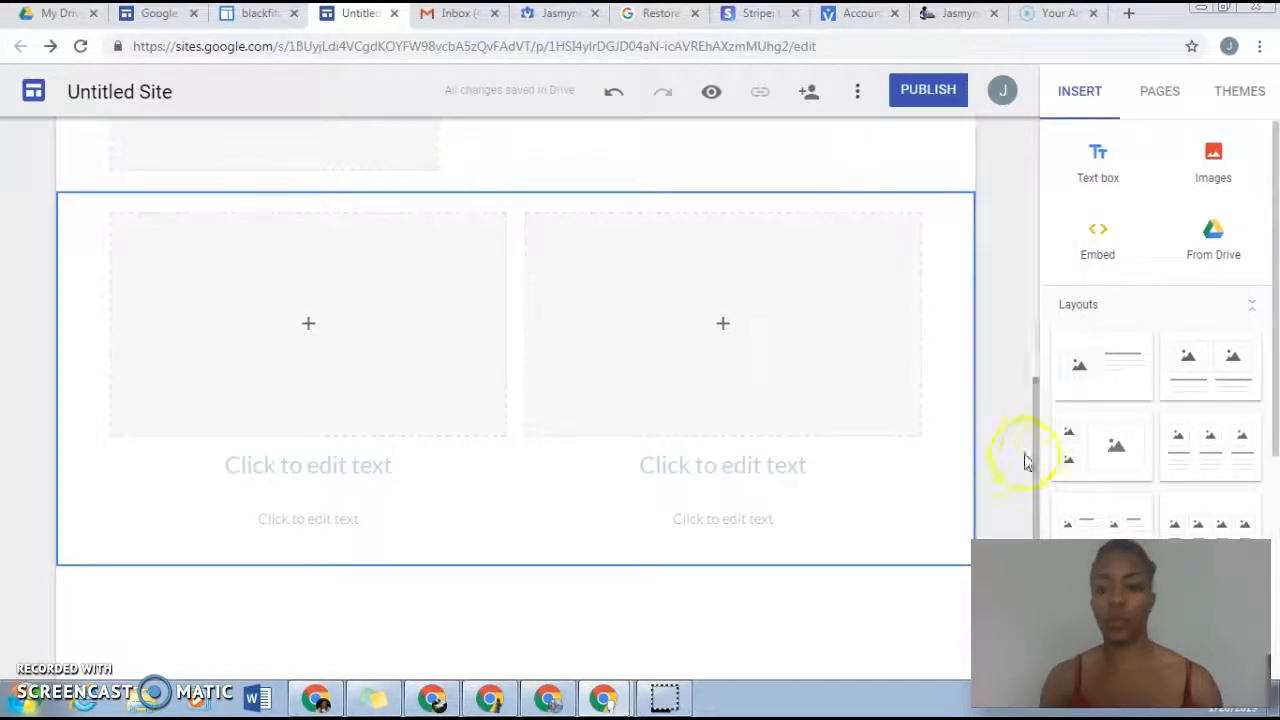
left_click_drag(1034, 419, 1040, 155)
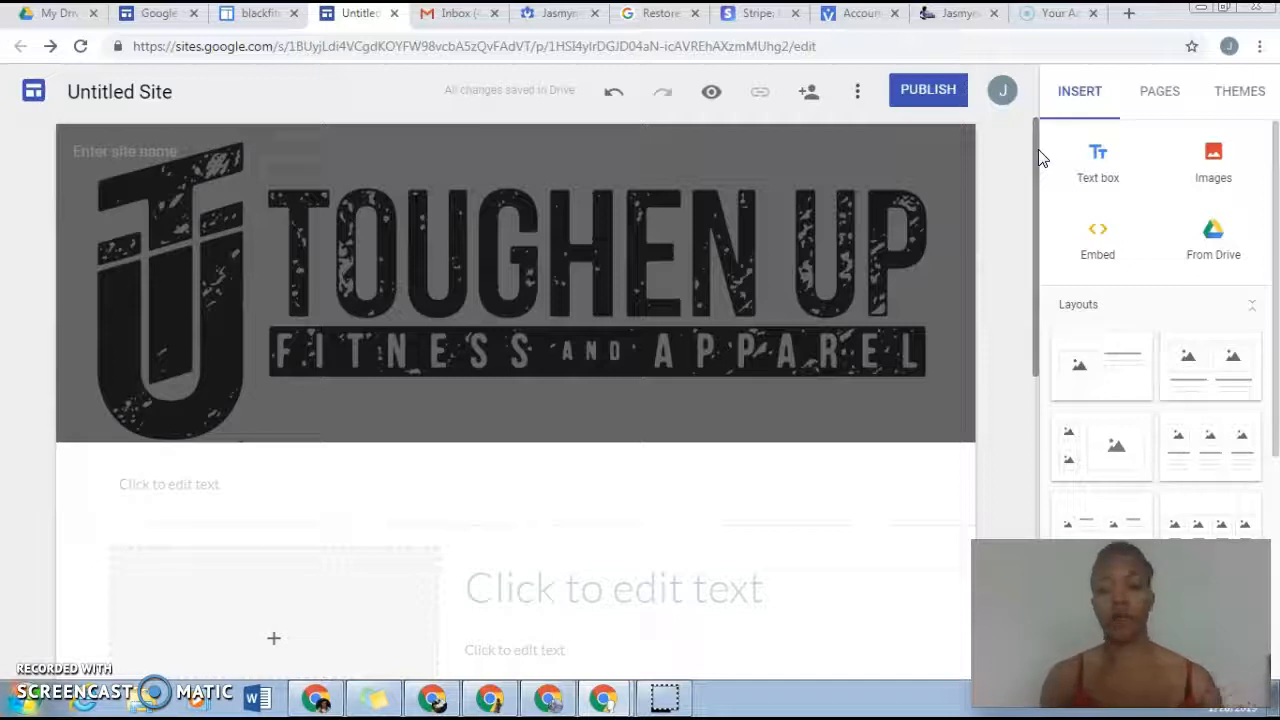
Step: Start inserting a button beneath the two-image layout and name it "Get Your Free Coupo"
left_click(1276, 258)
left_click_drag(1276, 258, 1276, 431)
left_click_drag(1036, 271, 1039, 524)
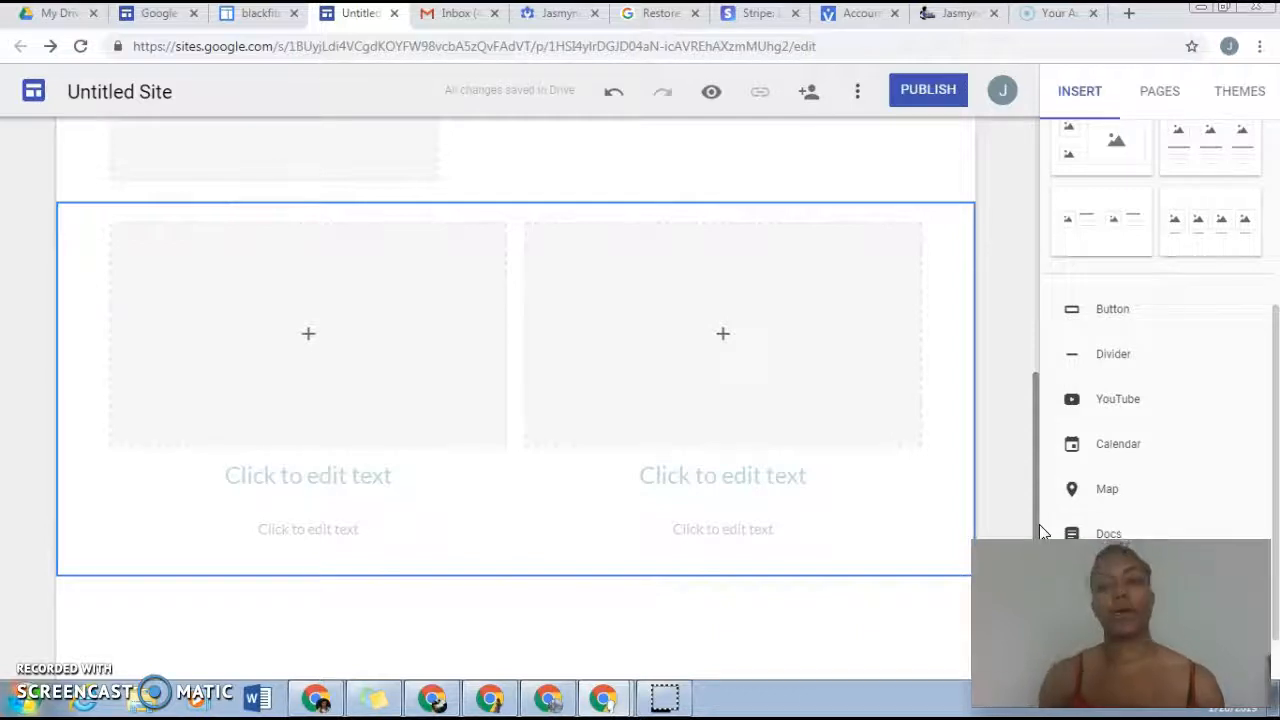
left_click_drag(1112, 312, 604, 612)
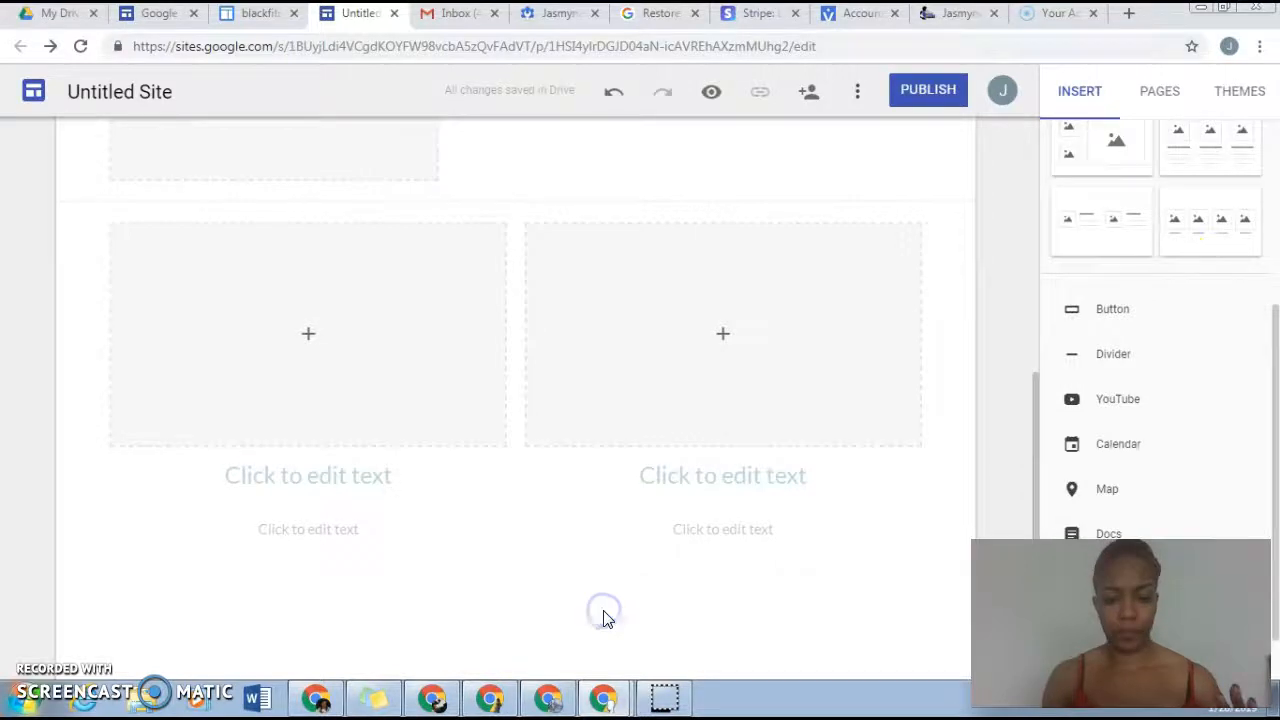
scroll(1275, 325, "down", 1)
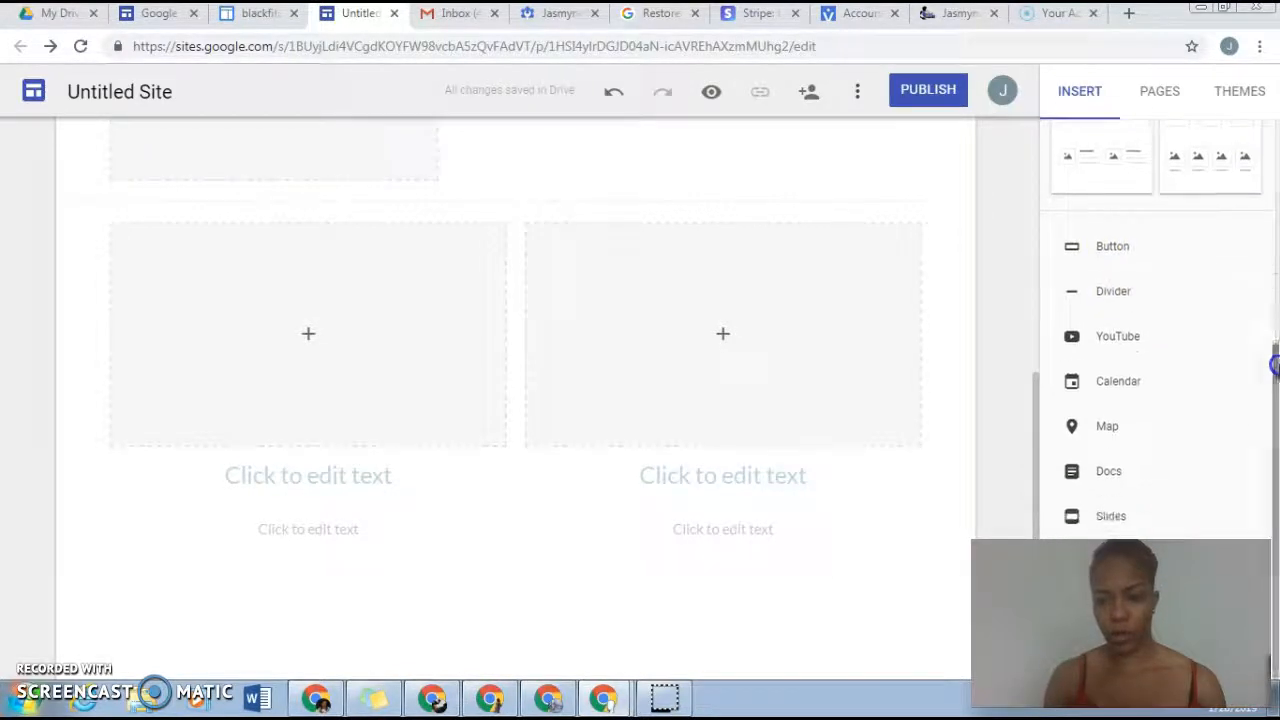
left_click(1100, 247)
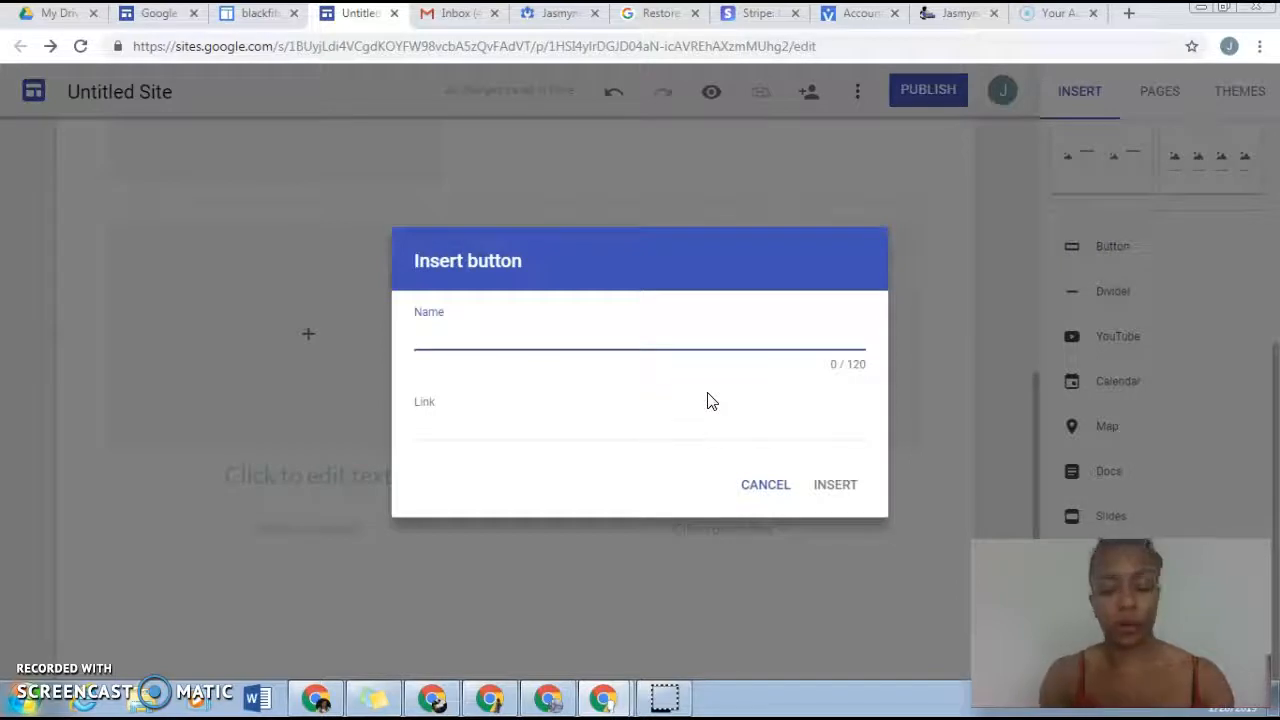
type("g")
key("BackSpace")
type("Get You")
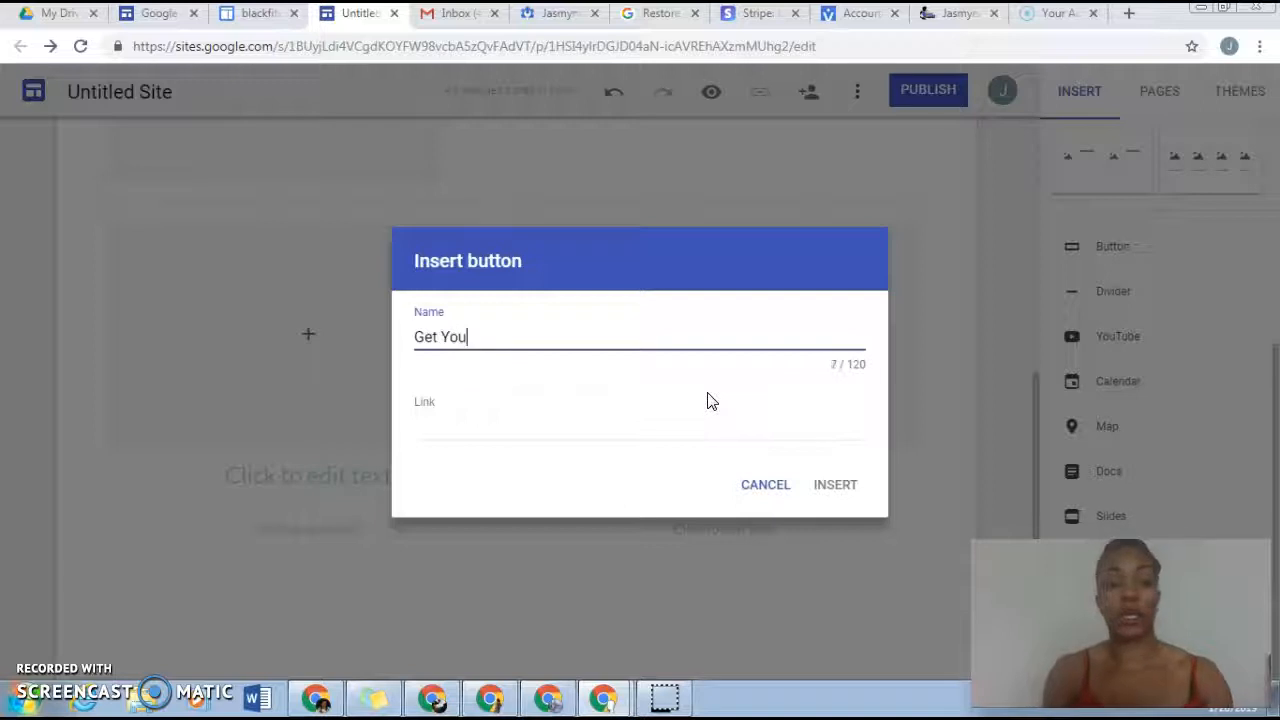
type("r Free Coupo")
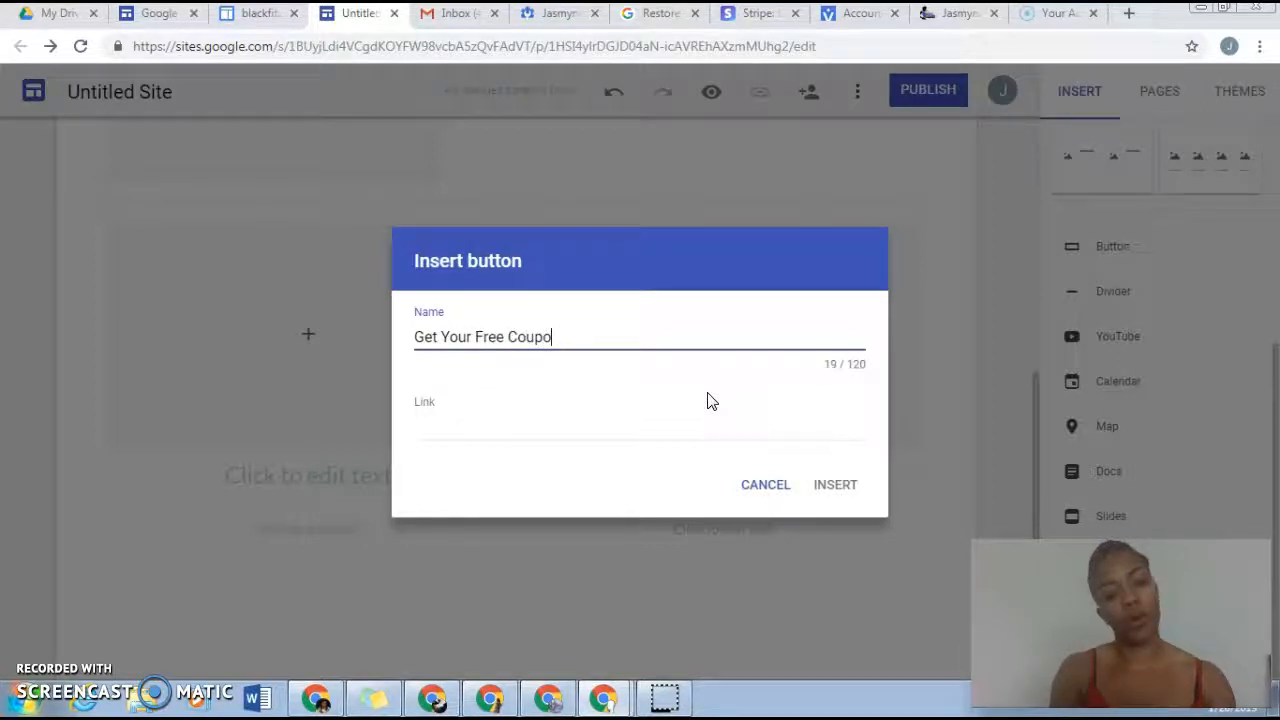
Step: Replace the new button's name with "Sign up for my E-Mail List Here" and dismiss the button without inserting it
key("BackSpace")
key("BackSpace")
key("BackSpace")
key("BackSpace")
key("BackSpace")
key("BackSpace")
key("BackSpace")
key("BackSpace")
key("BackSpace")
key("BackSpace")
key("BackSpace")
key("BackSpace")
key("BackSpace")
key("BackSpace")
key("BackSpace")
key("BackSpace")
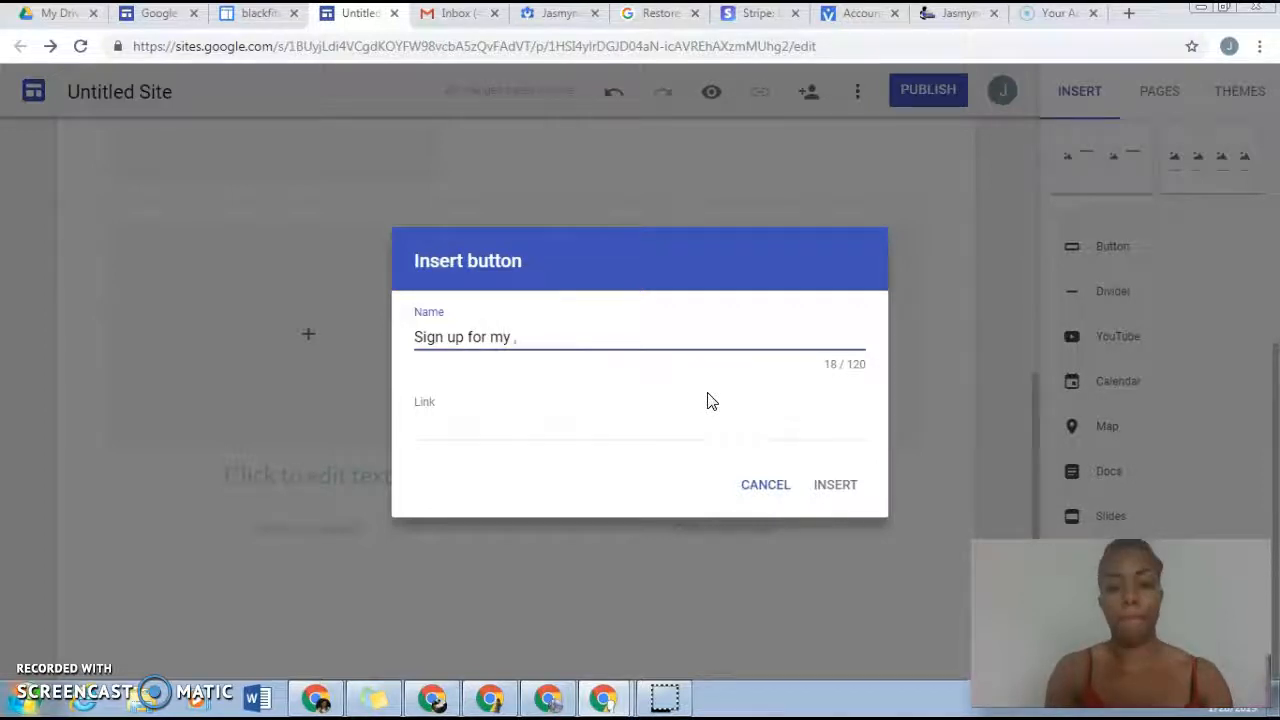
key("BackSpace")
type("-Ma")
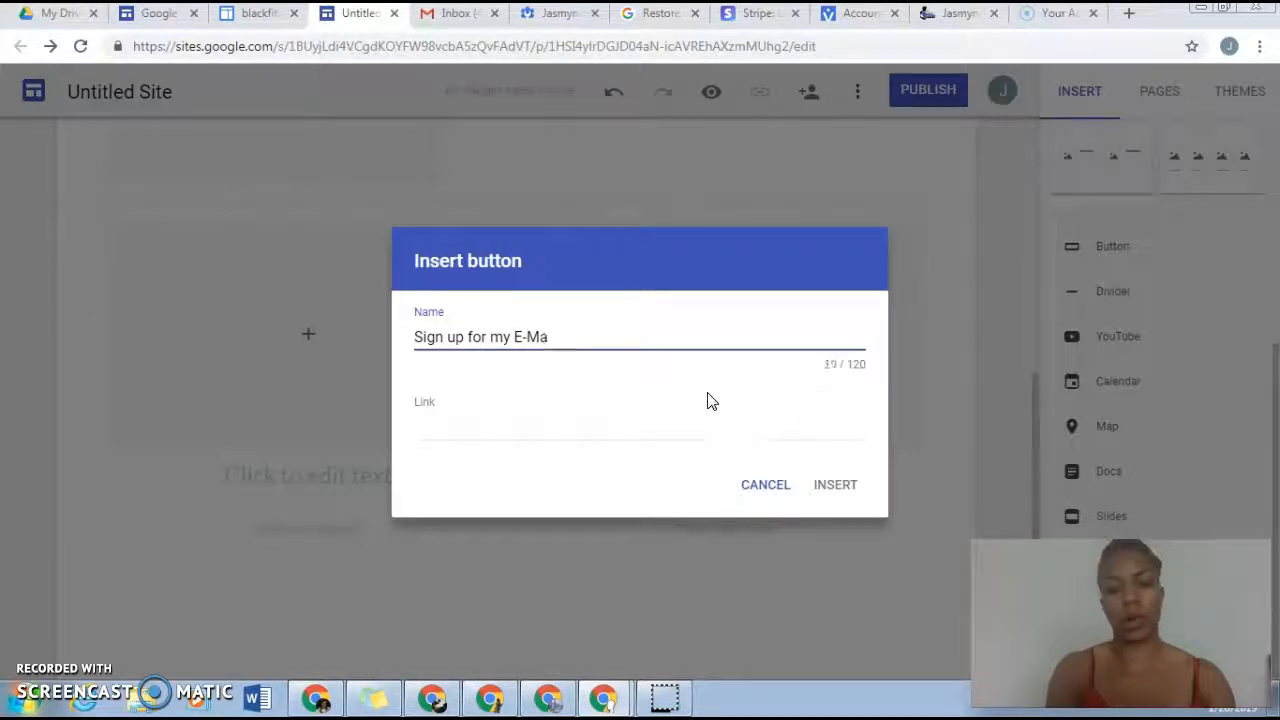
type("il List")
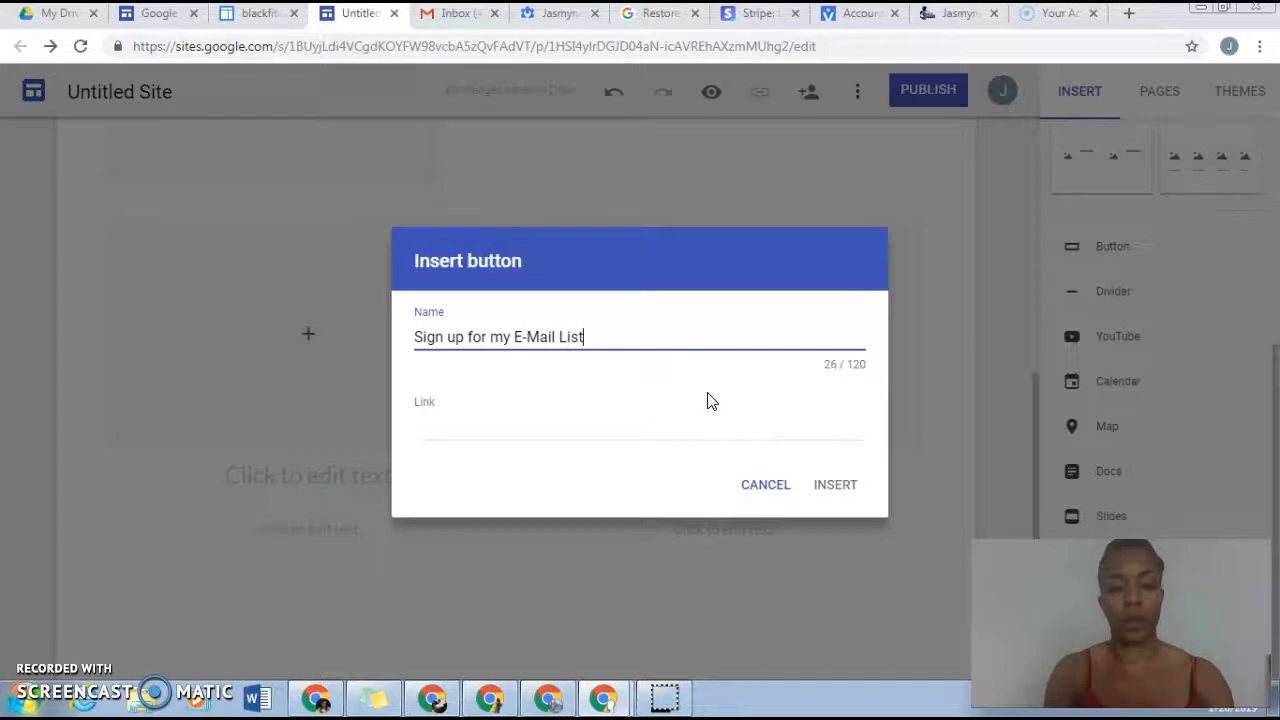
type(" Here")
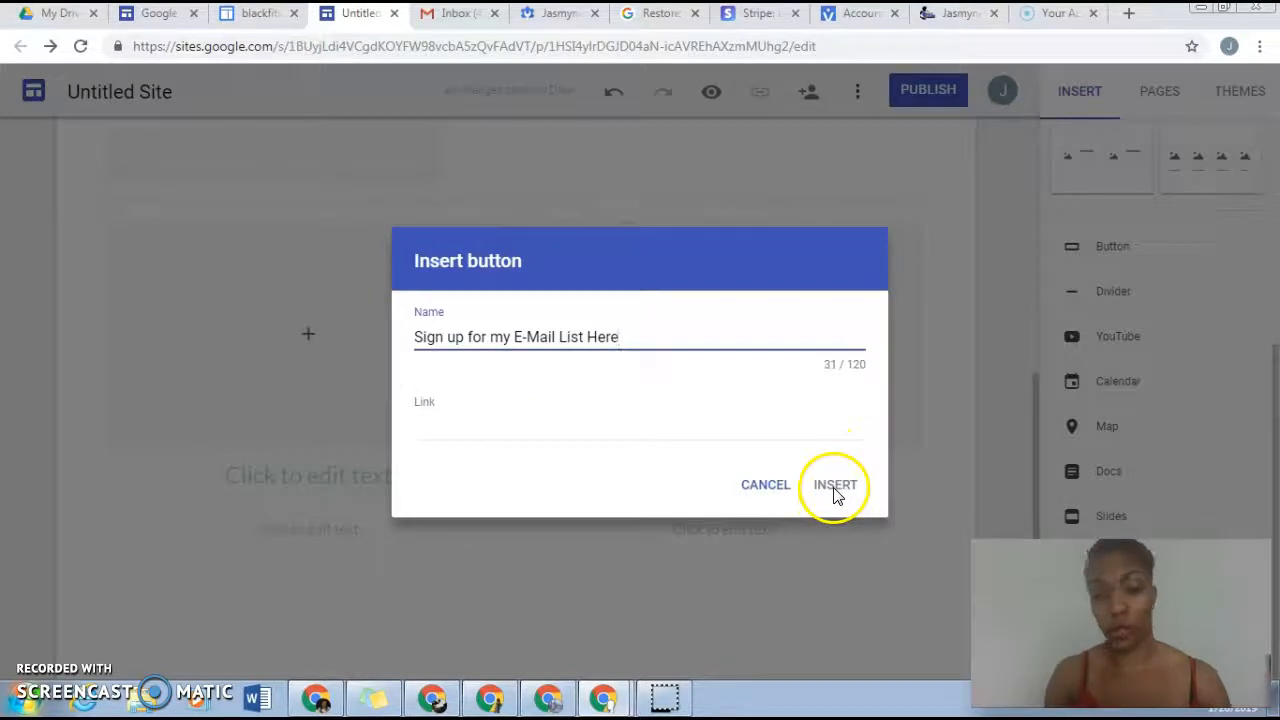
left_click(1015, 283)
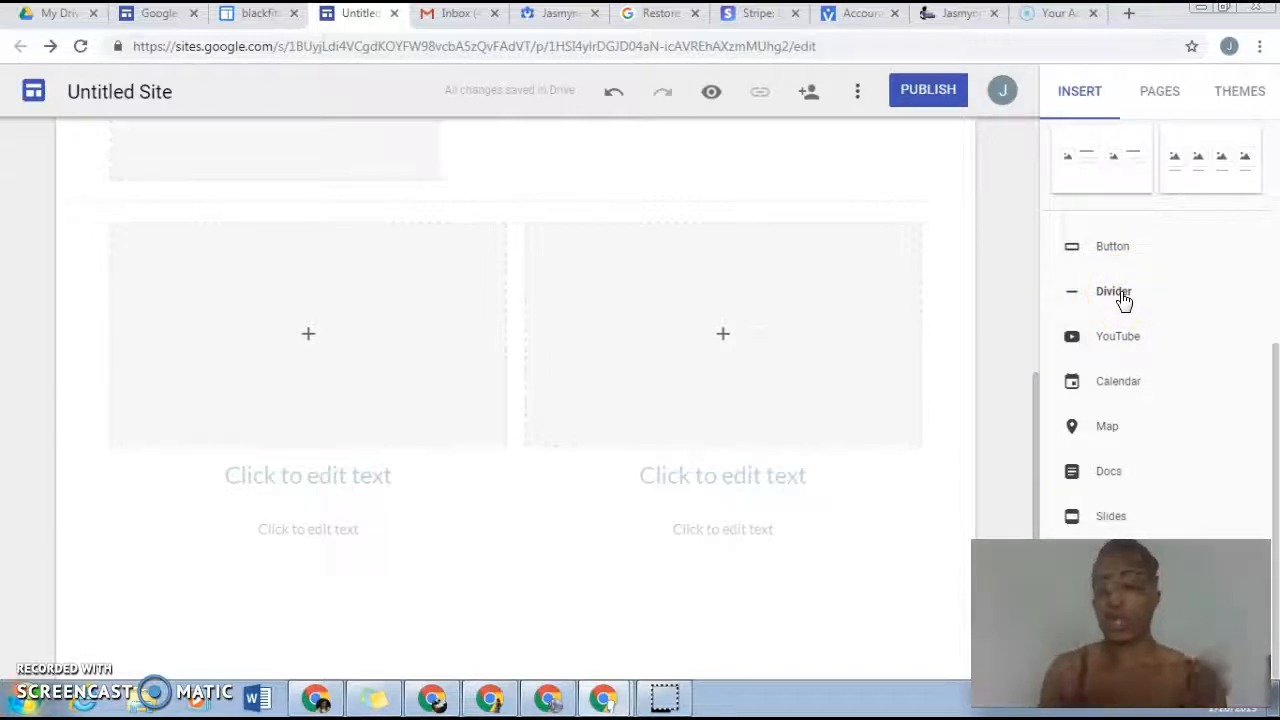
Step: Examine the YouTube video search for embedding and leave it without choosing a video
left_click(1129, 336)
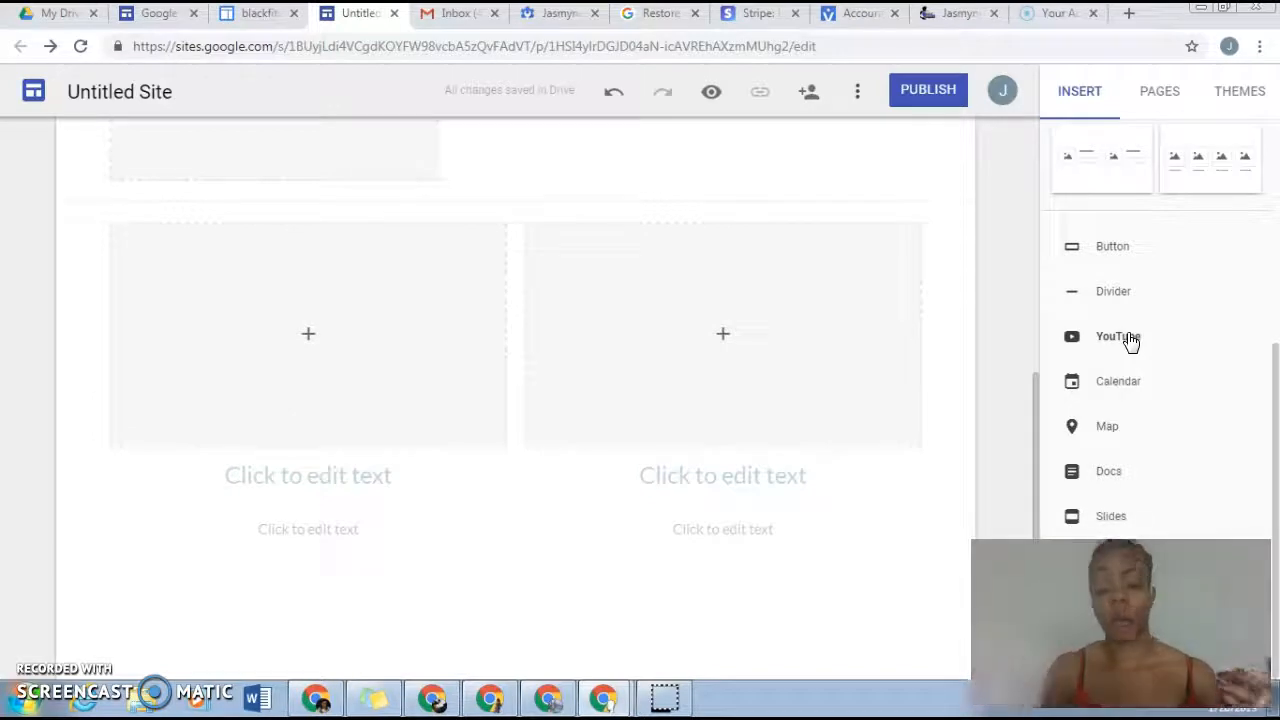
left_click(1130, 340)
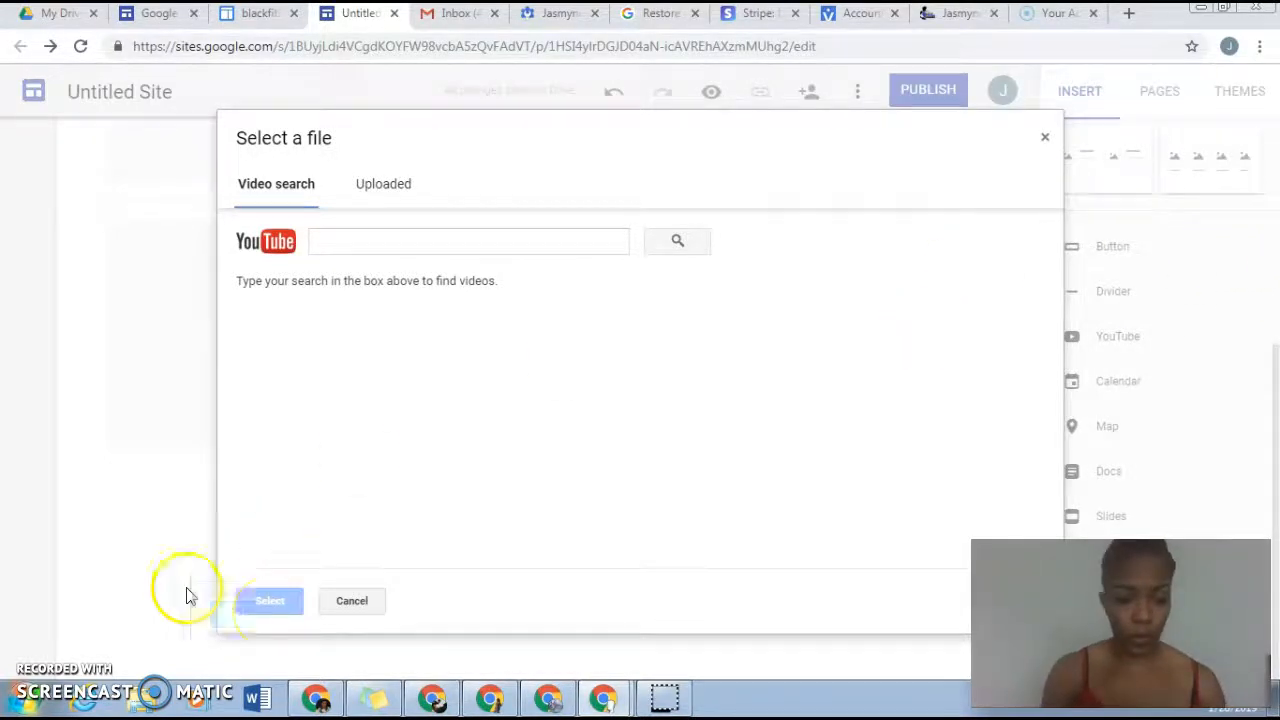
left_click(1045, 138)
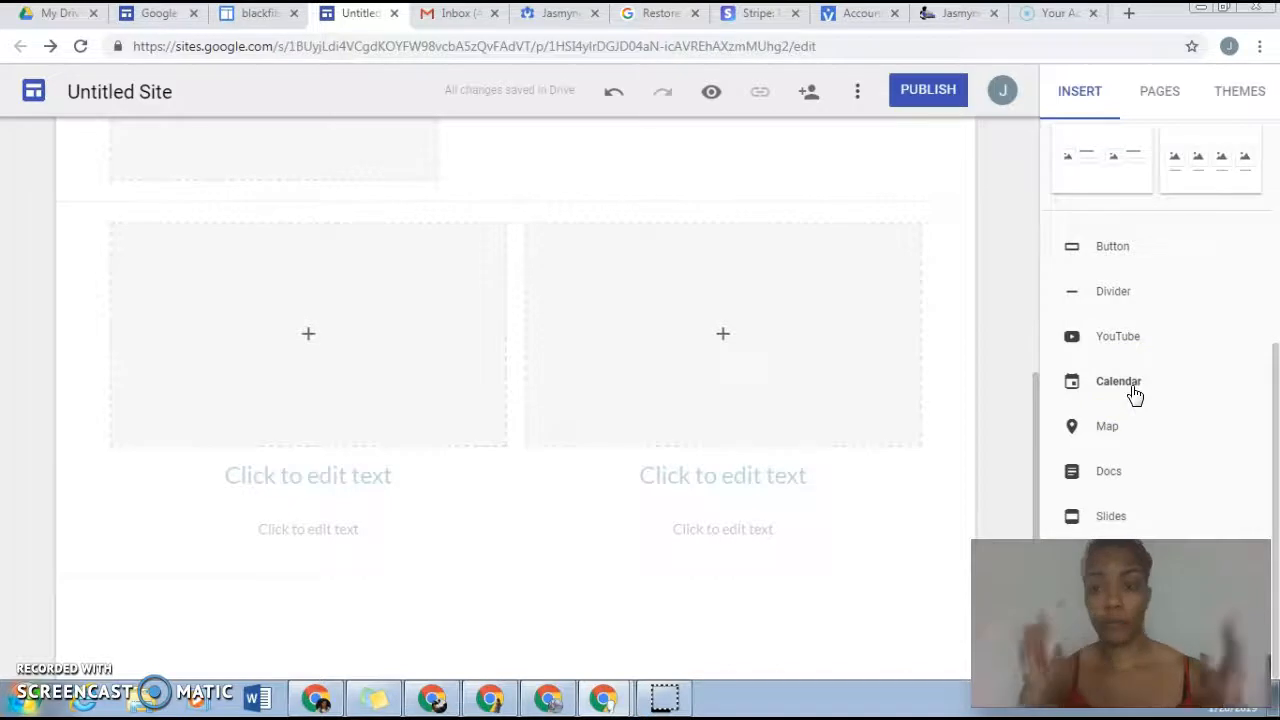
left_click(1110, 430)
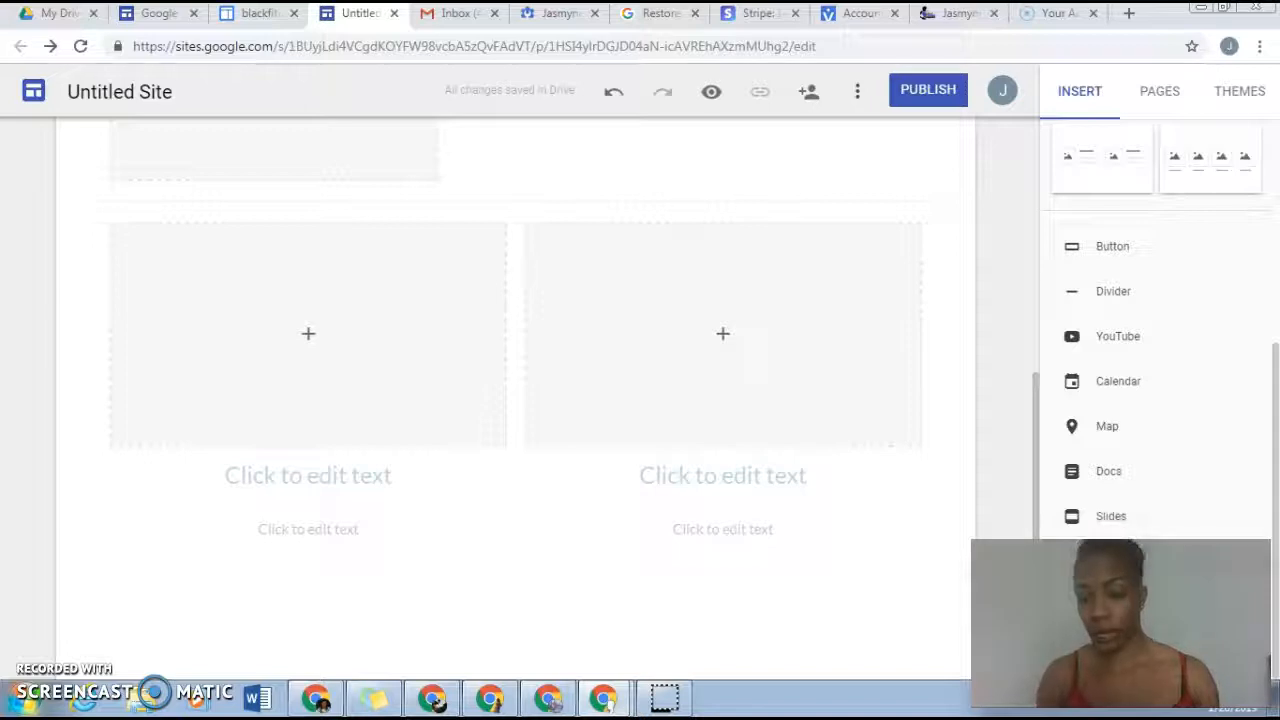
Step: Review the Home page's available options and its properties in the site's page list
left_click_drag(1268, 391, 1274, 158)
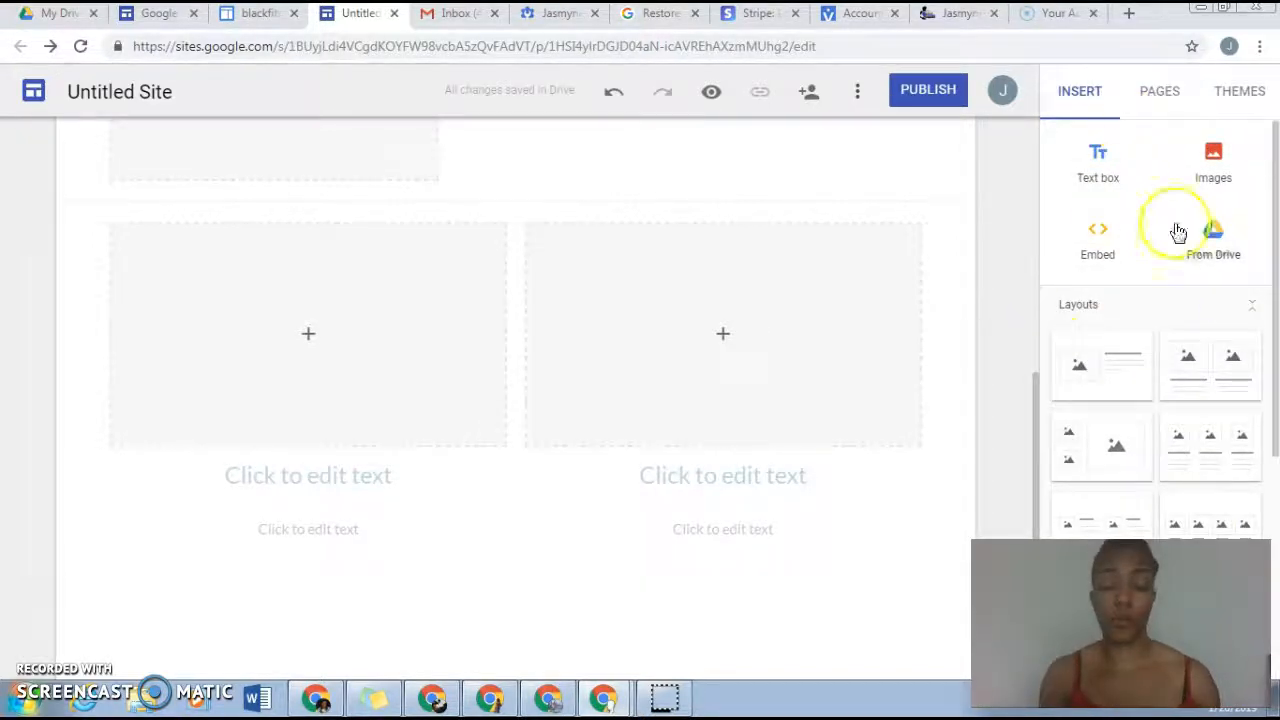
left_click(1166, 100)
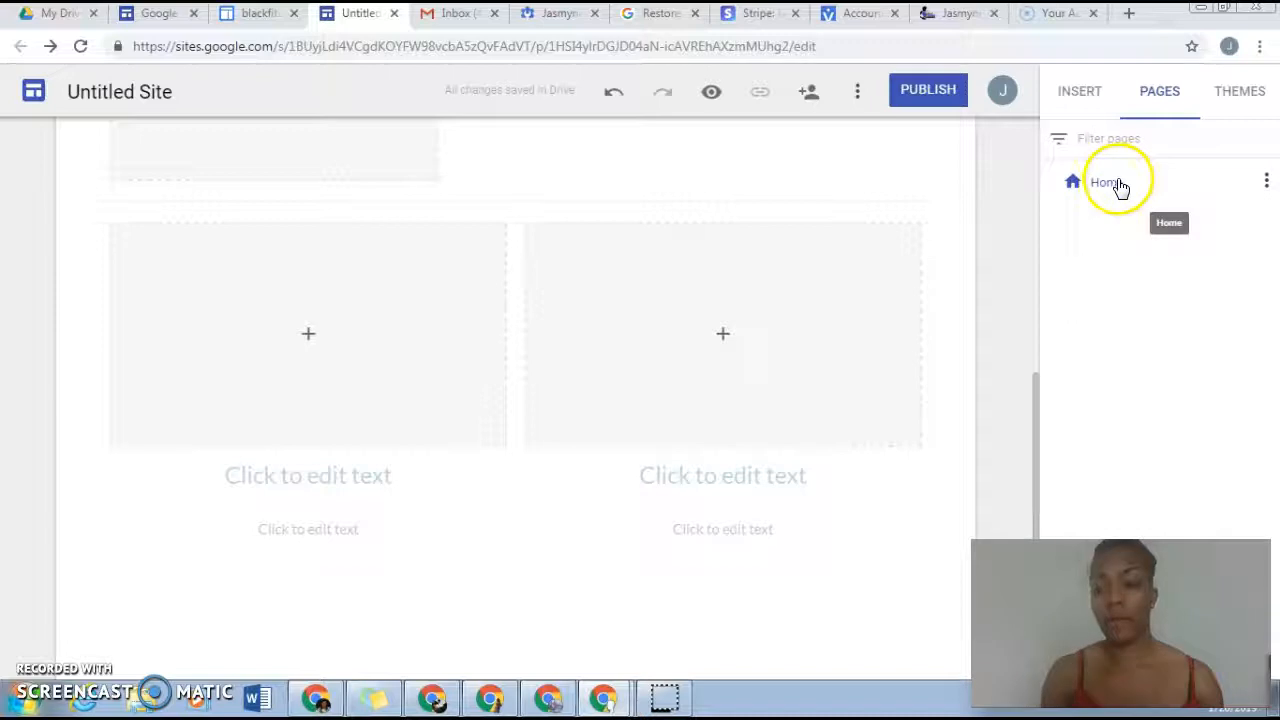
left_click(1266, 180)
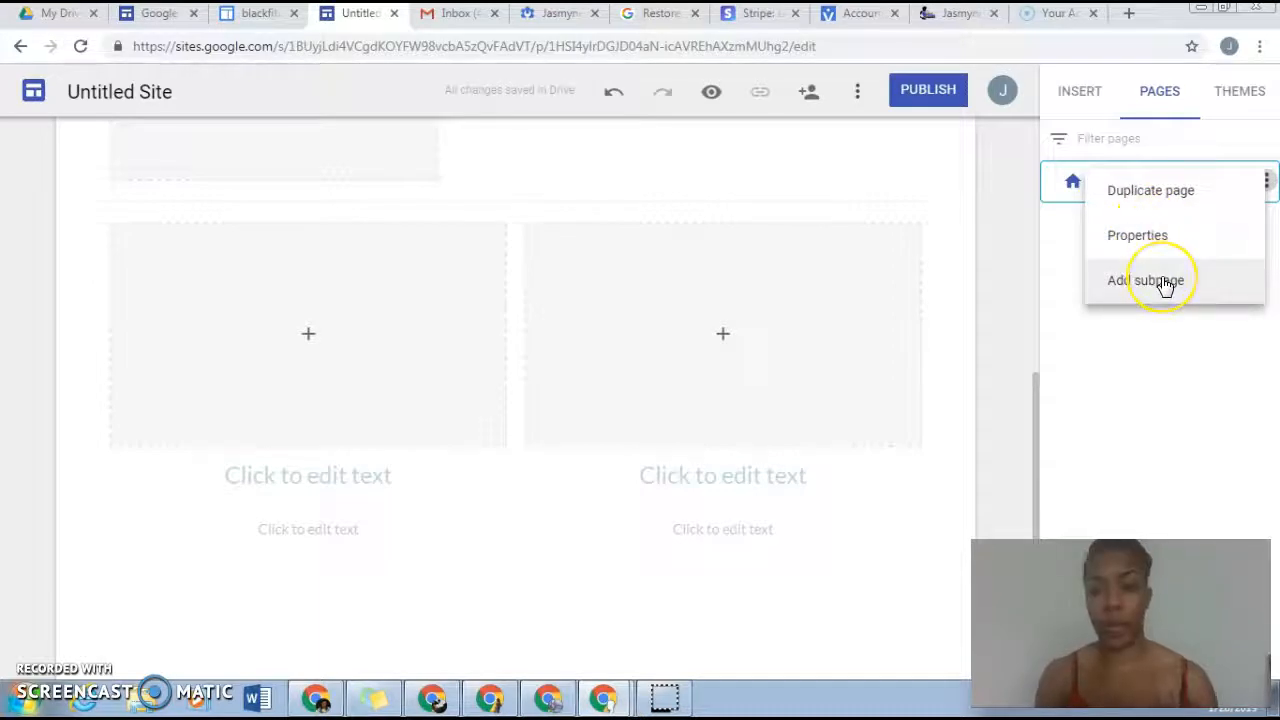
left_click(1071, 225)
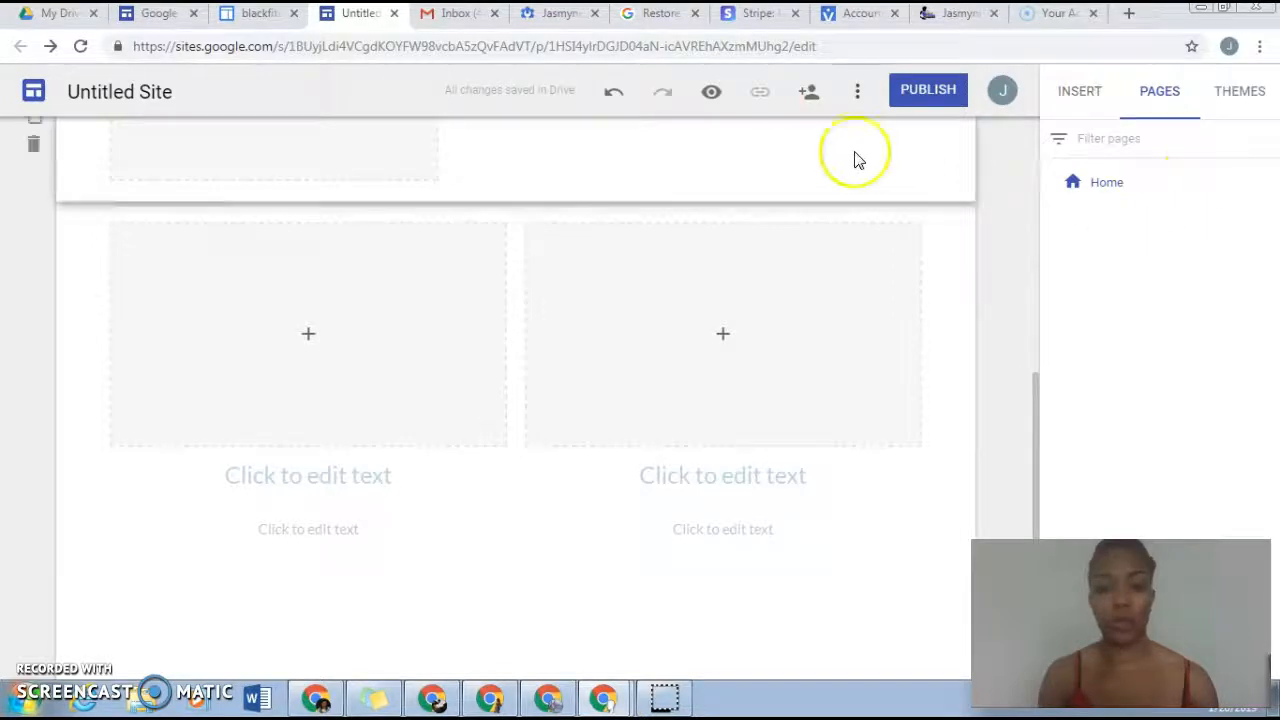
left_click_drag(1034, 423, 1043, 117)
left_click(1112, 184)
left_click(1267, 180)
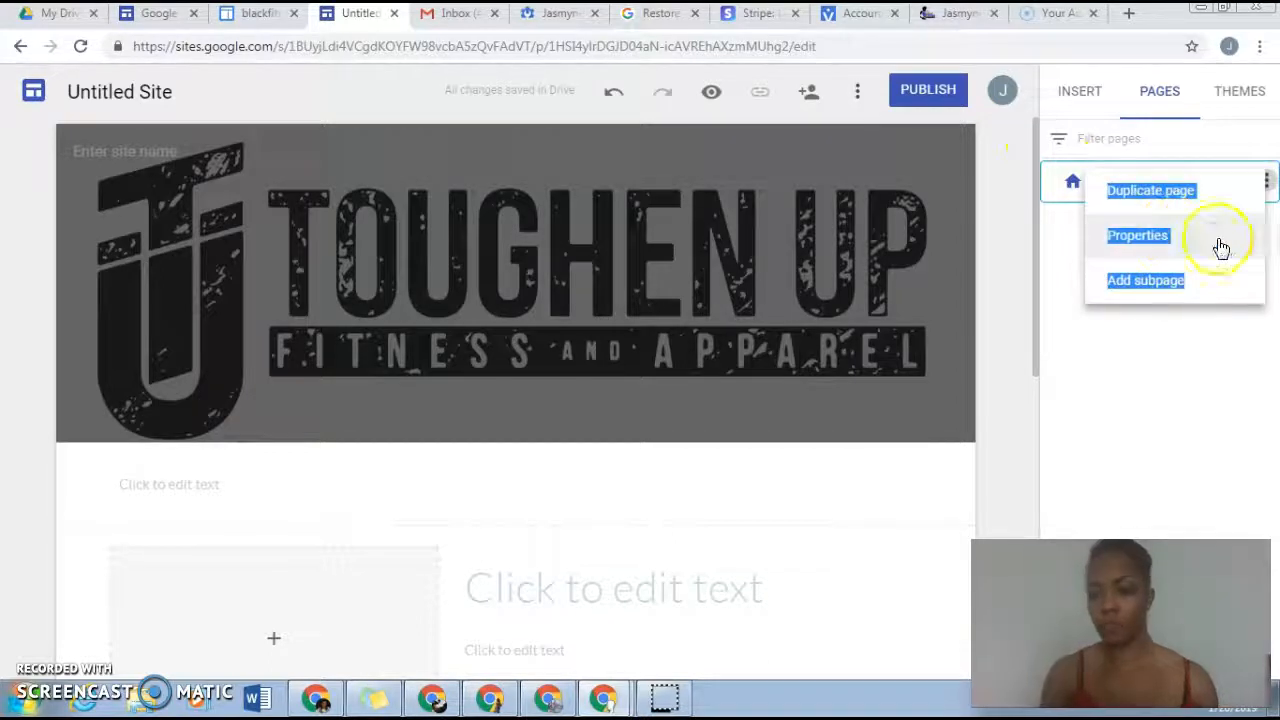
left_click(1217, 240)
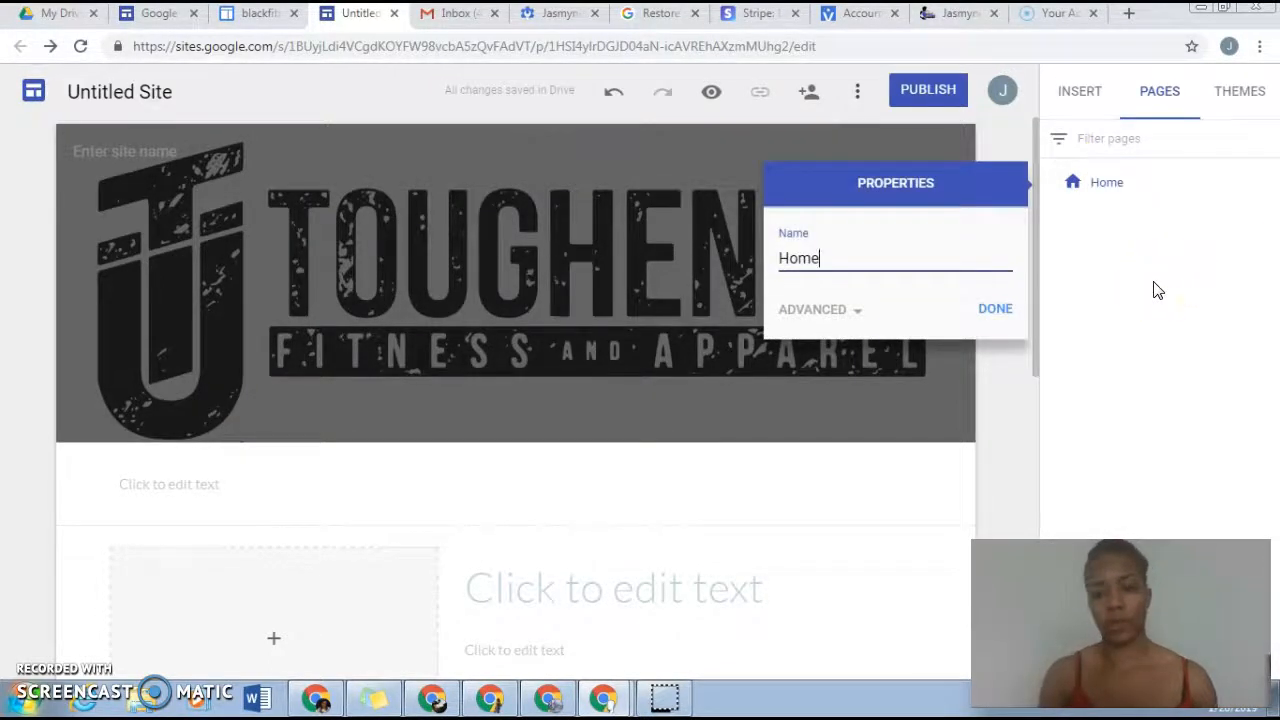
left_click(996, 309)
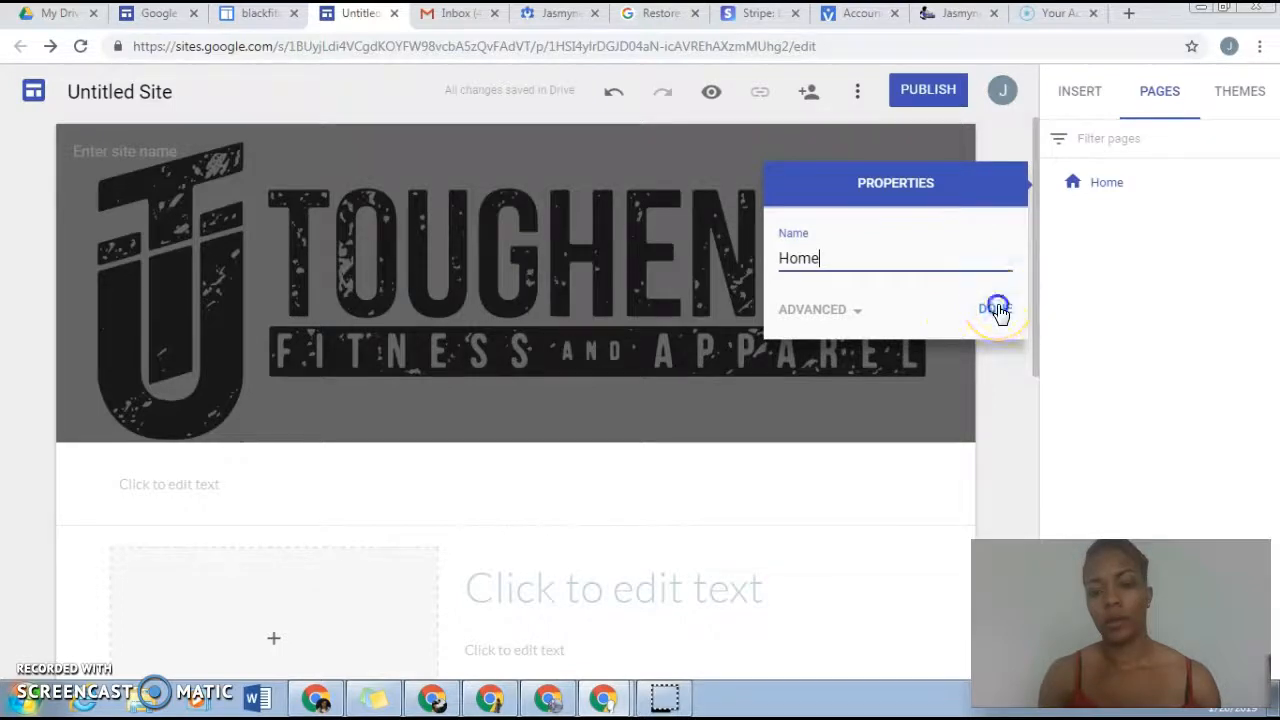
Step: Add a subpage named "Day 1" under the Home page
left_click(1267, 184)
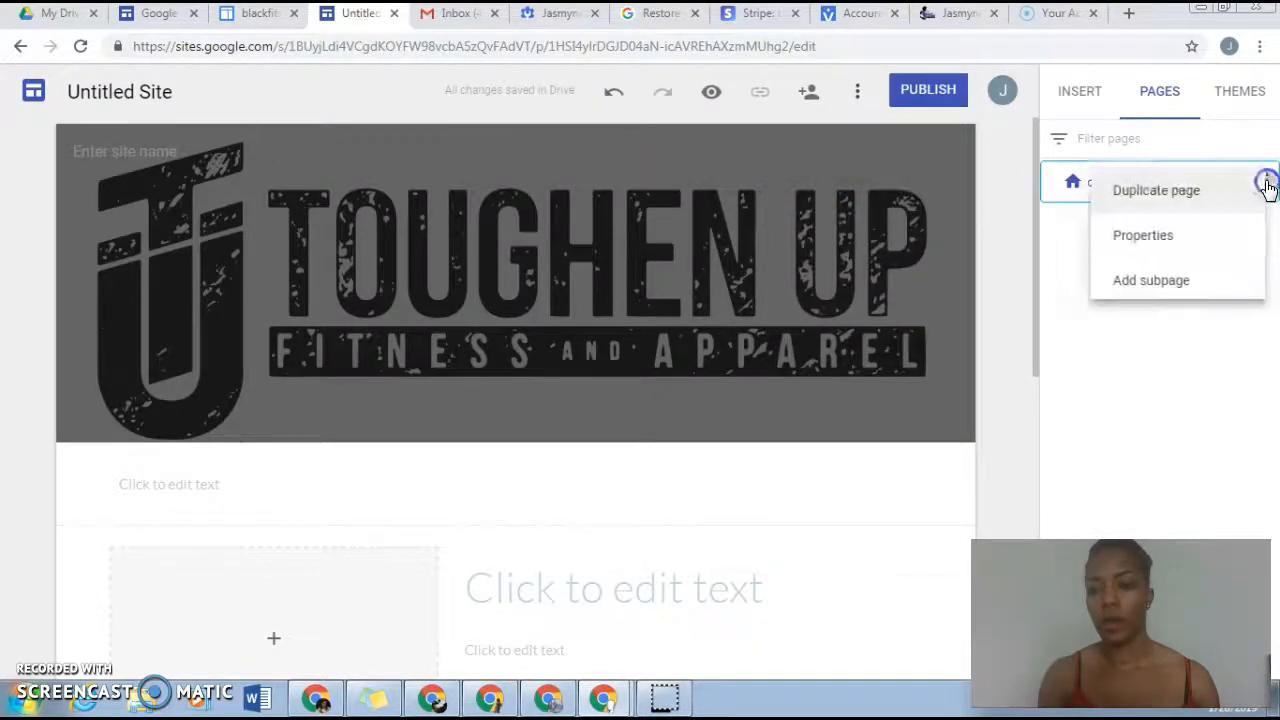
left_click(1170, 282)
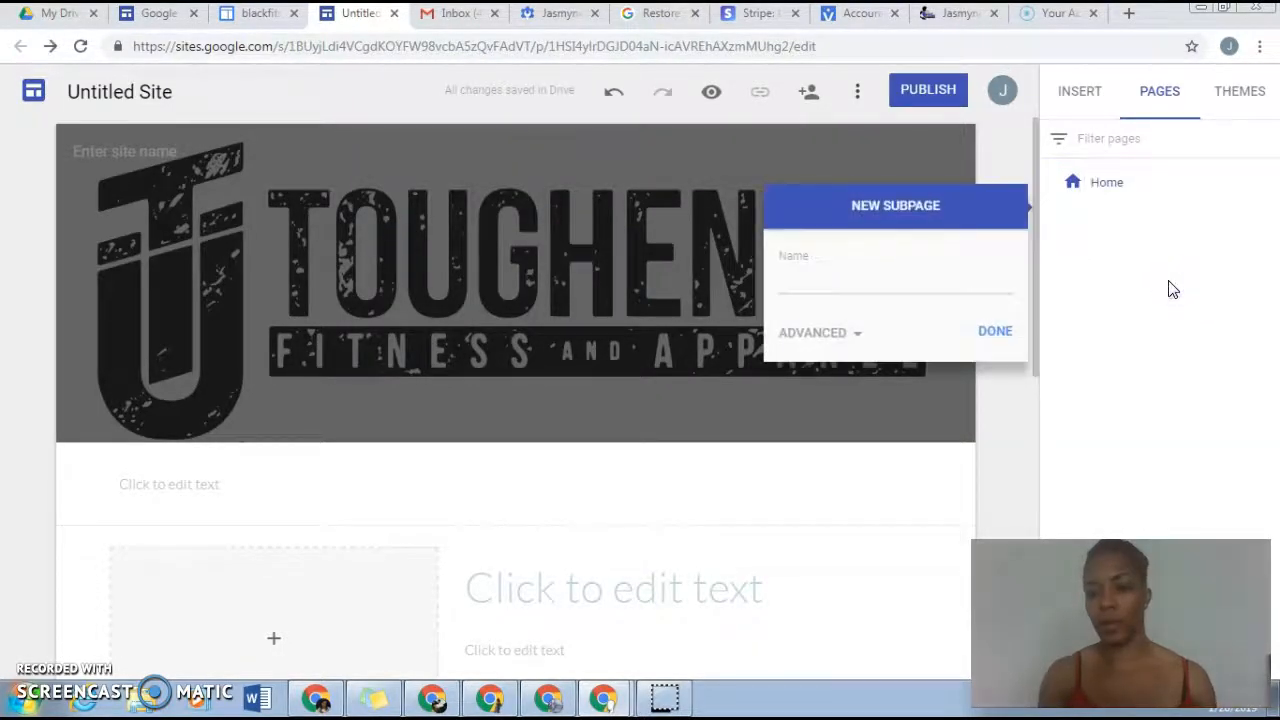
left_click(821, 281)
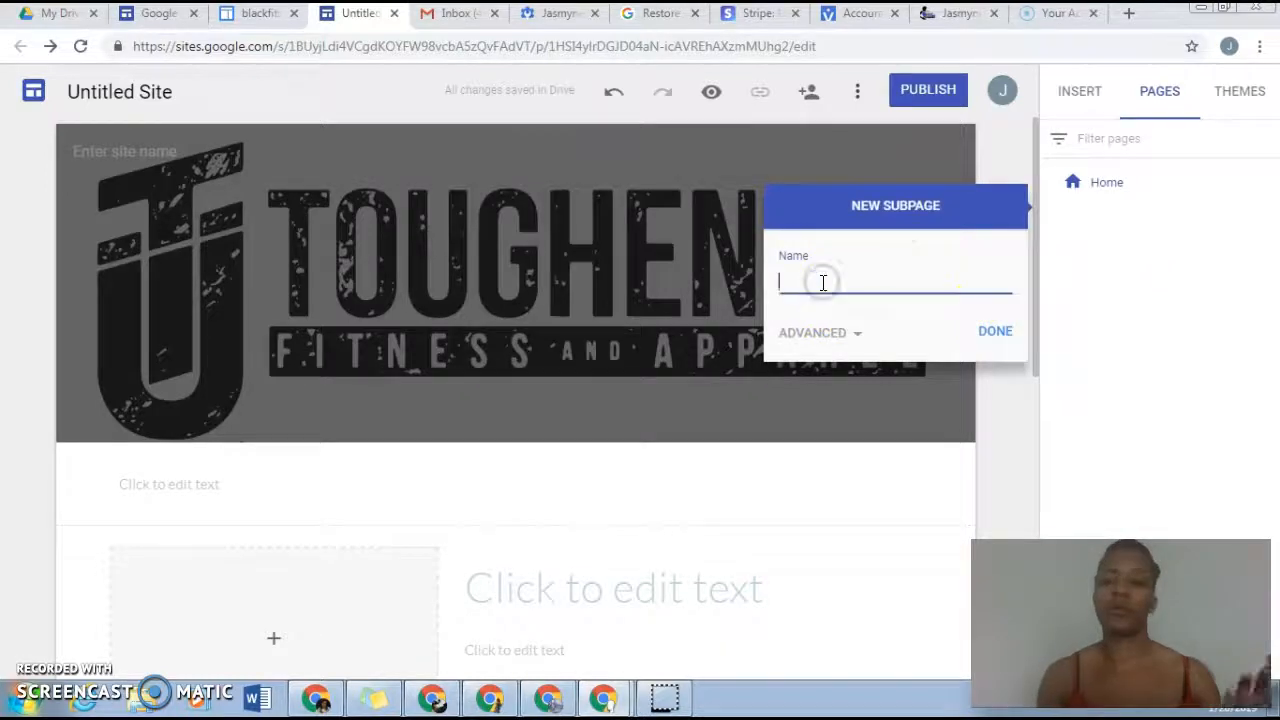
type("Day 1")
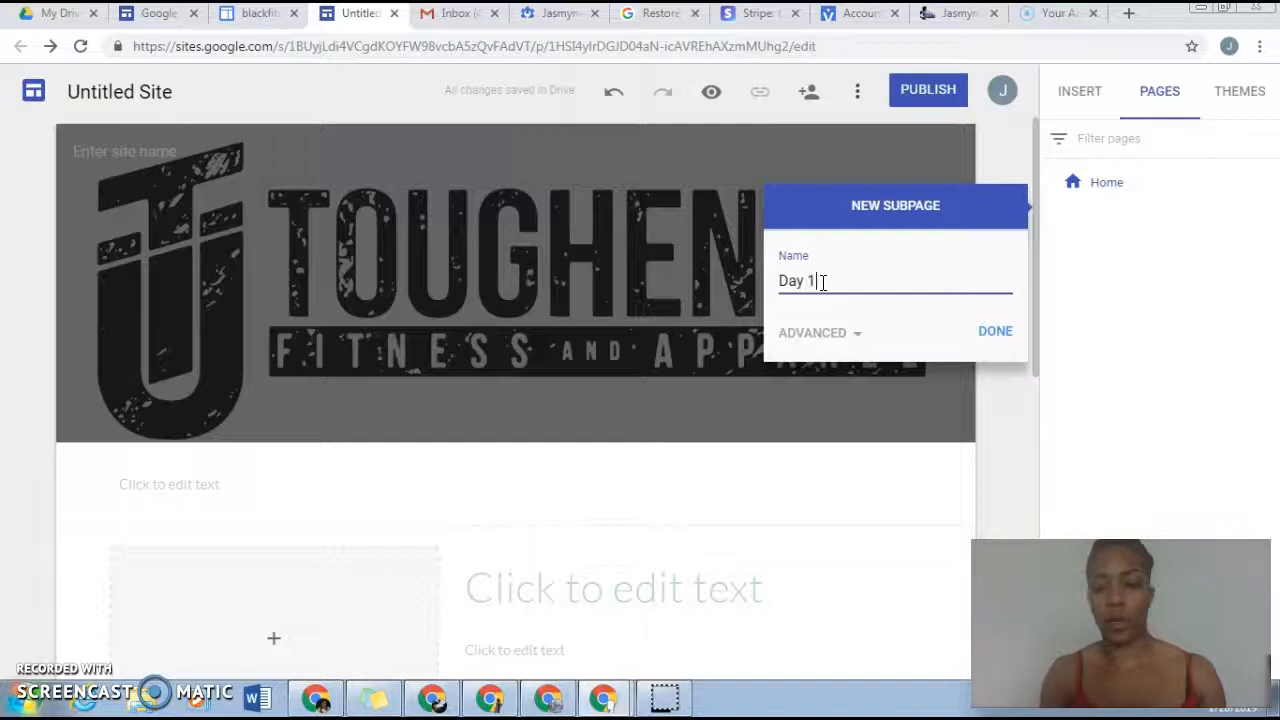
left_click(1004, 334)
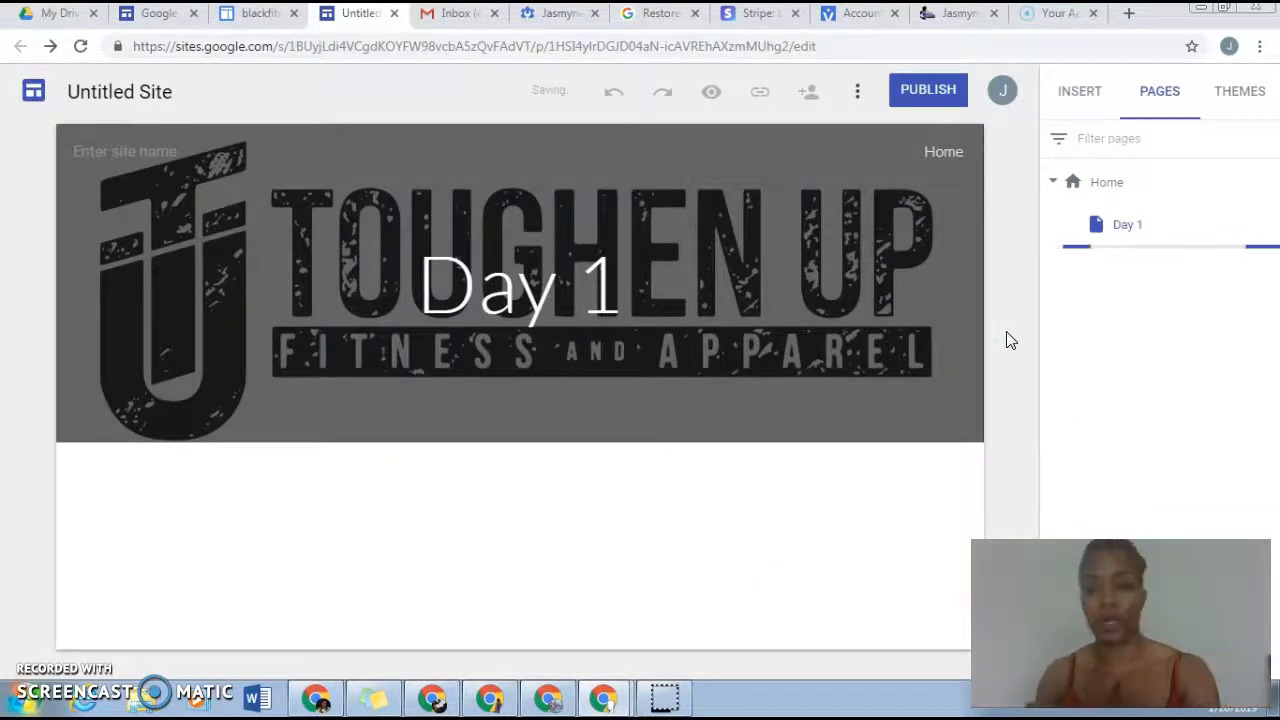
Step: Look over the insert options on the Day 1 page, and collapse and re-expand Home's subpages in the page list
left_click(1076, 98)
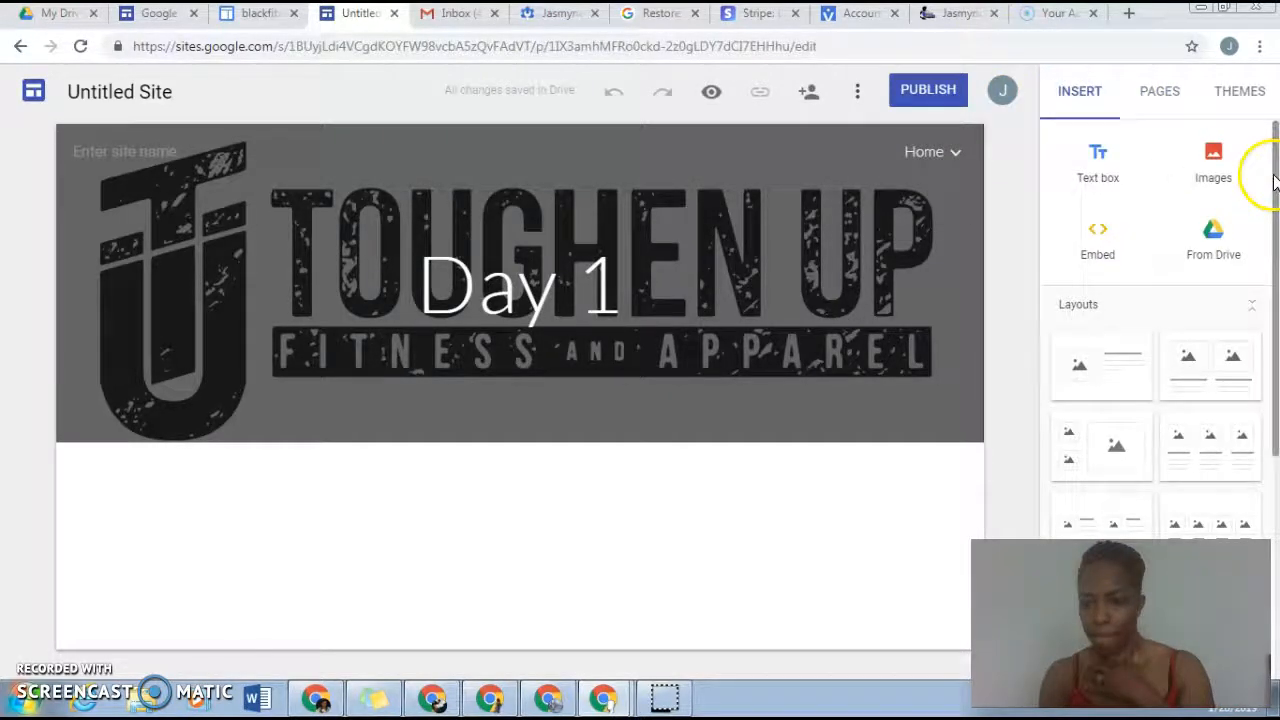
left_click_drag(1274, 180, 1243, 109)
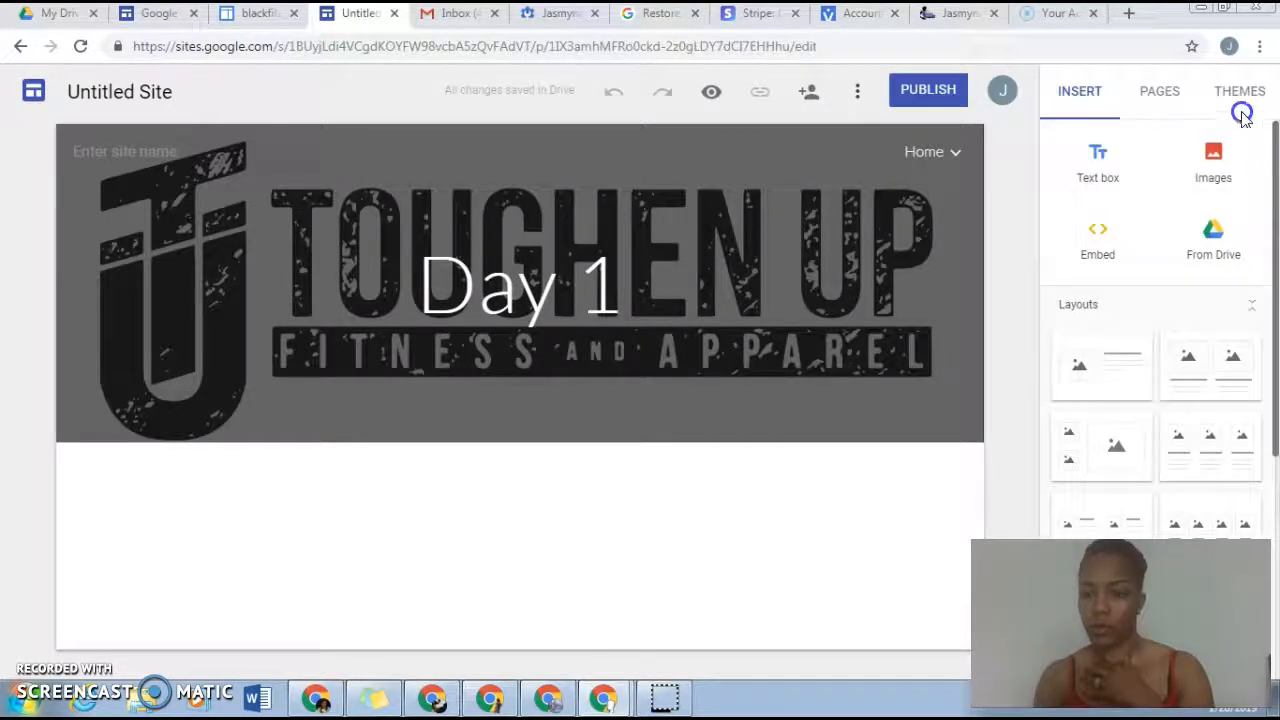
left_click(1161, 89)
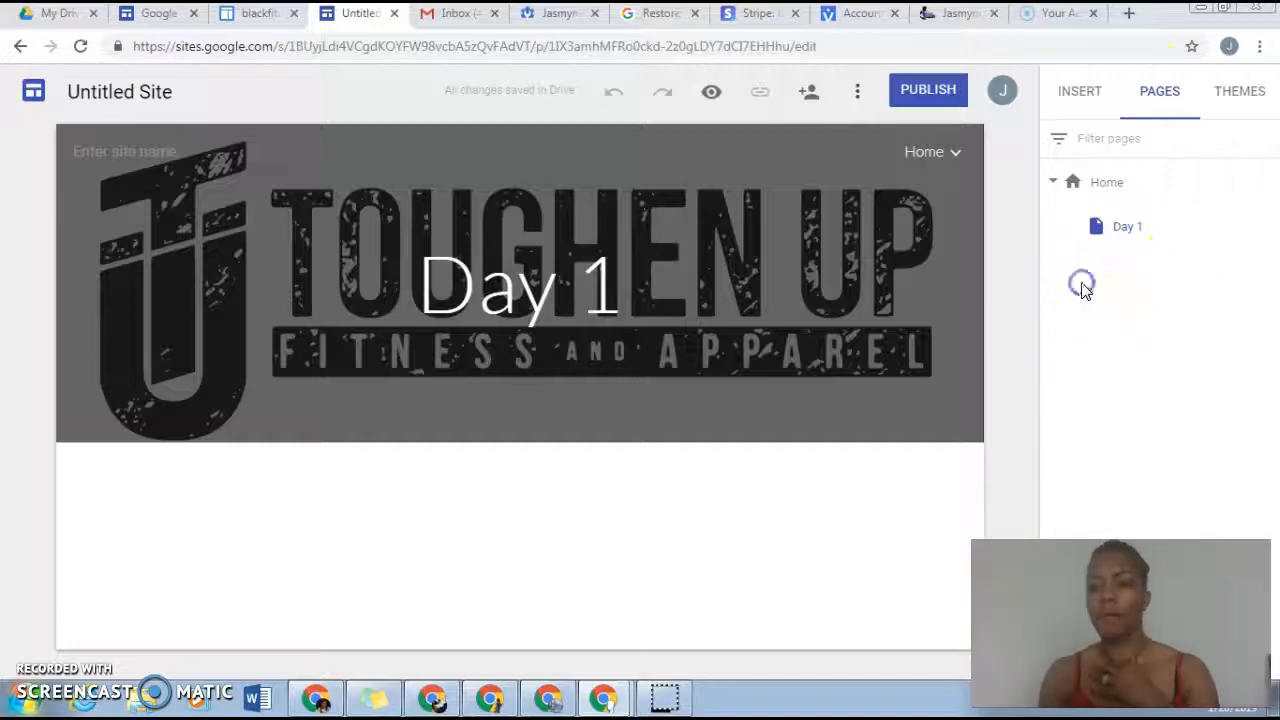
left_click(1052, 182)
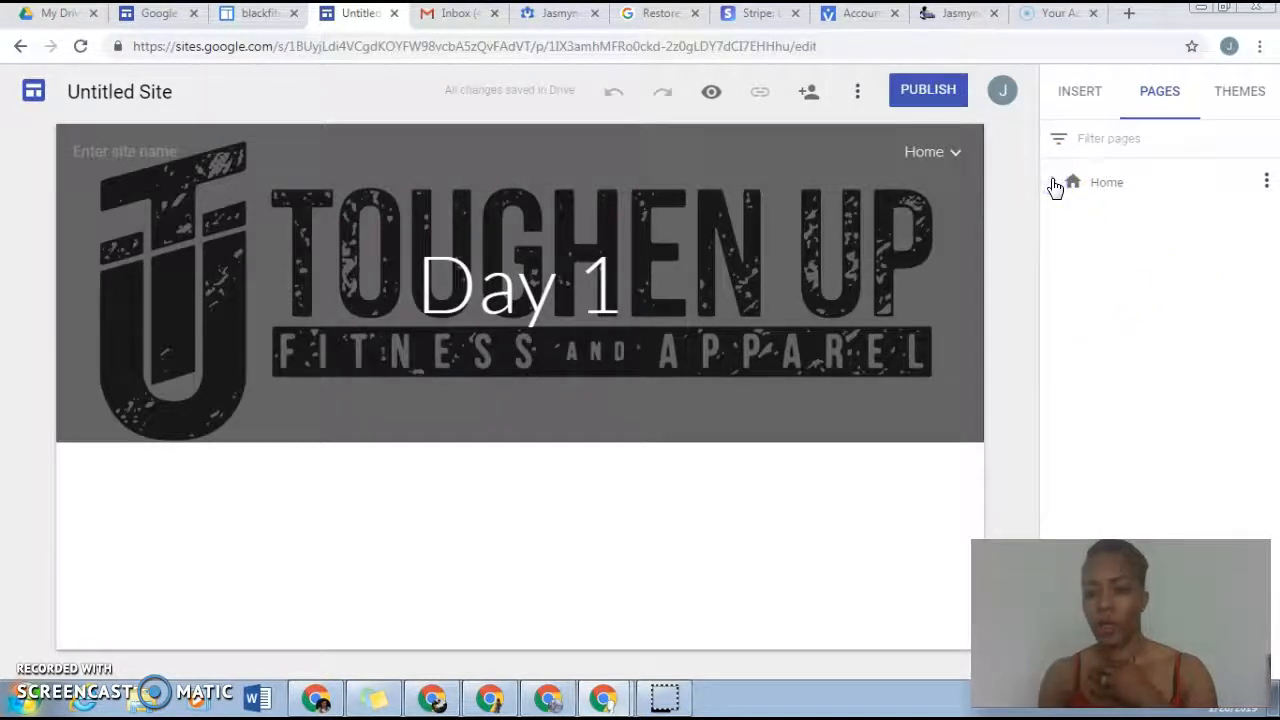
left_click(1052, 182)
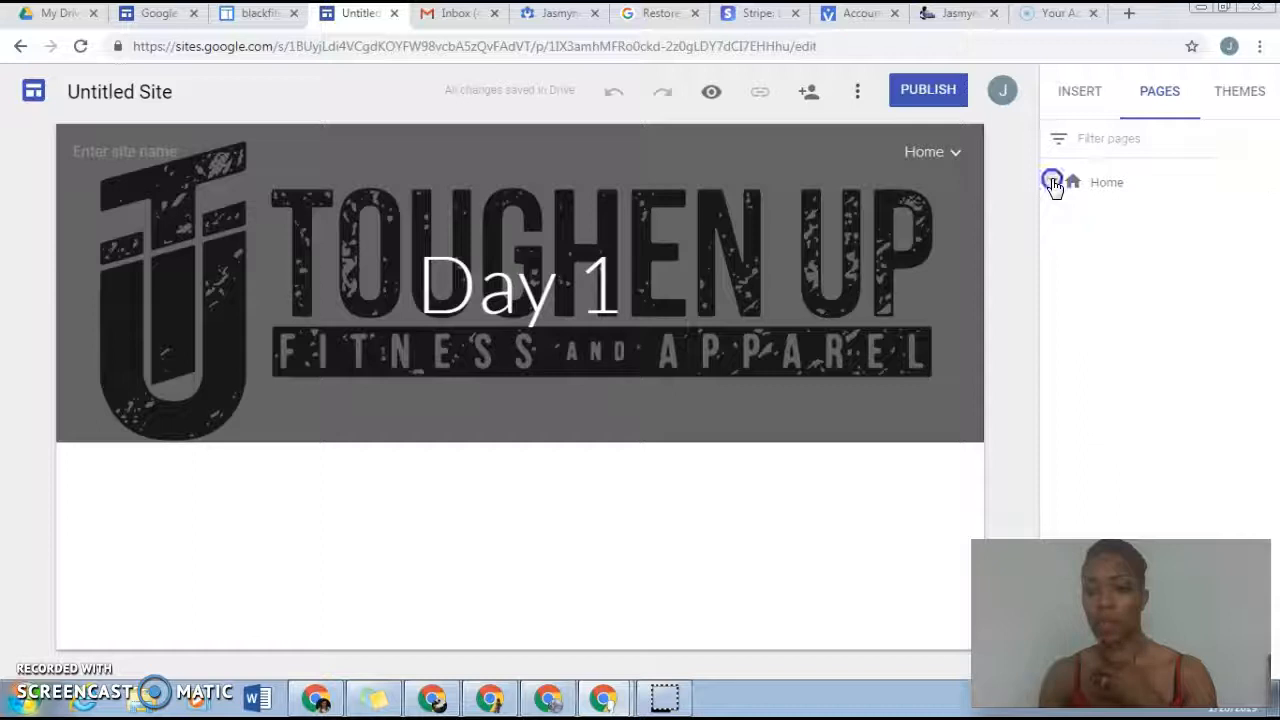
left_click(1053, 182)
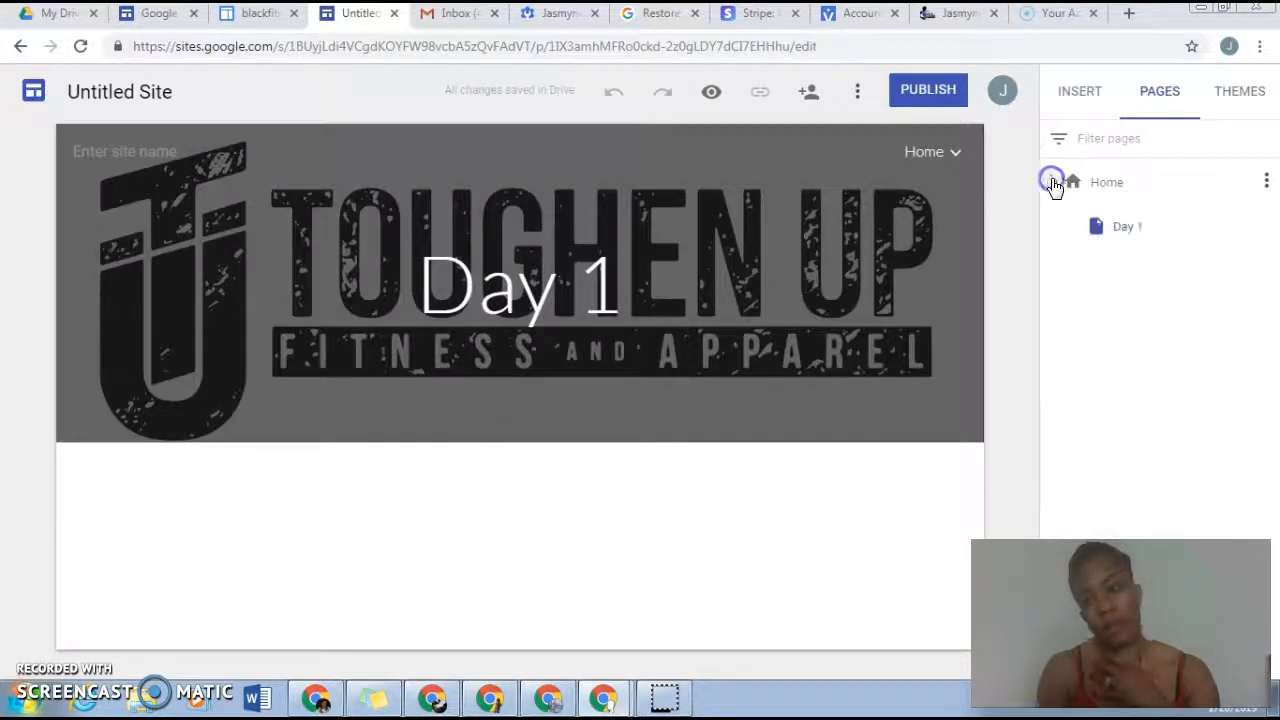
Step: Return to the Home page and review its properties, including the advanced custom path, leaving the path empty
right_click(1155, 183)
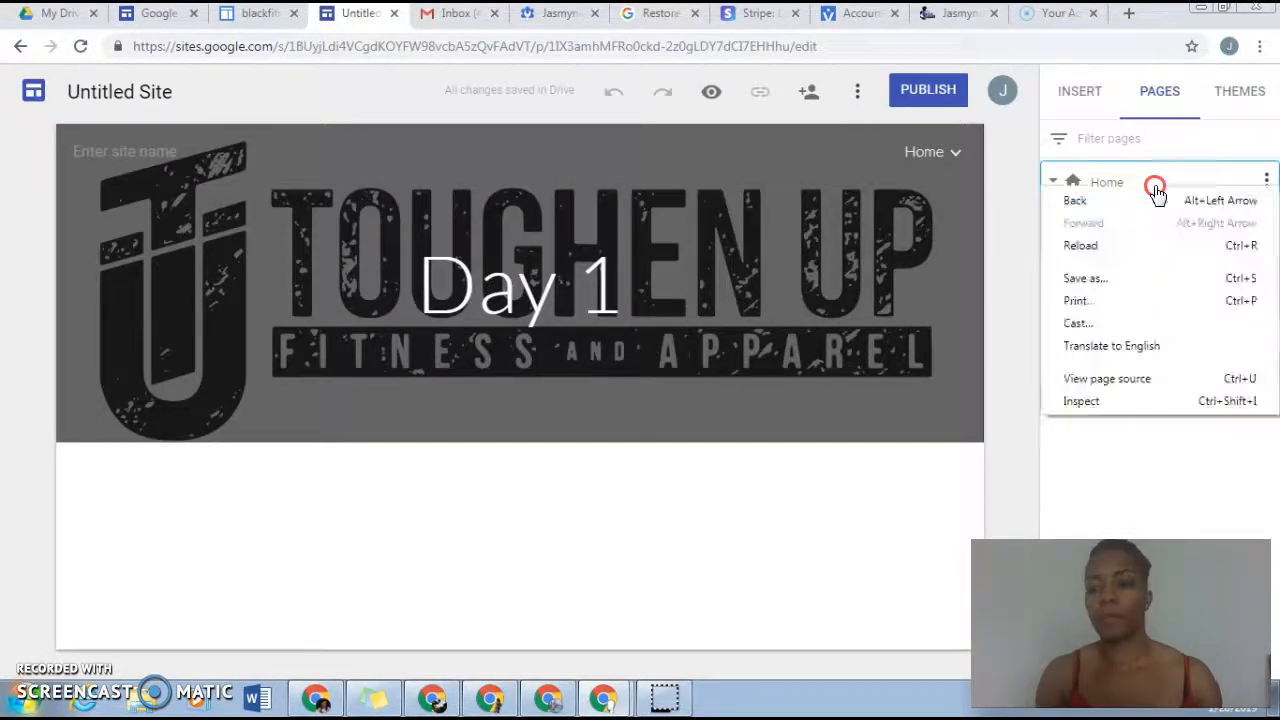
left_click(1155, 185)
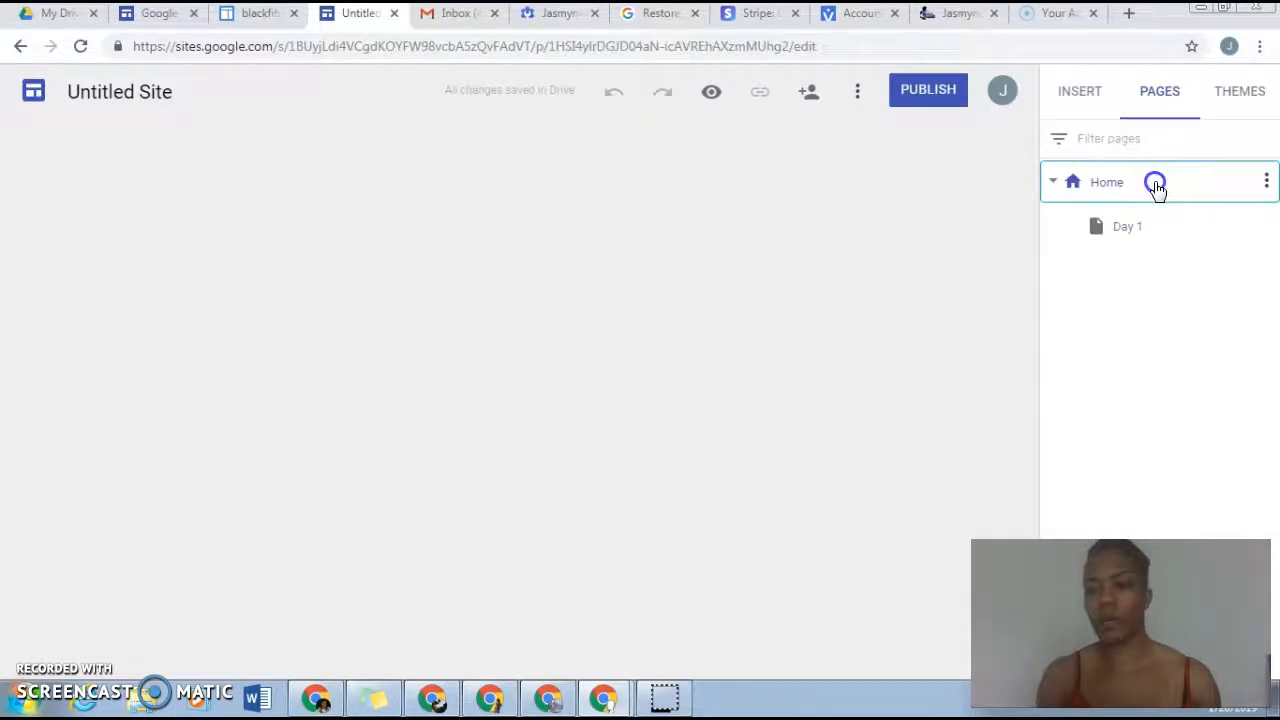
left_click(1265, 186)
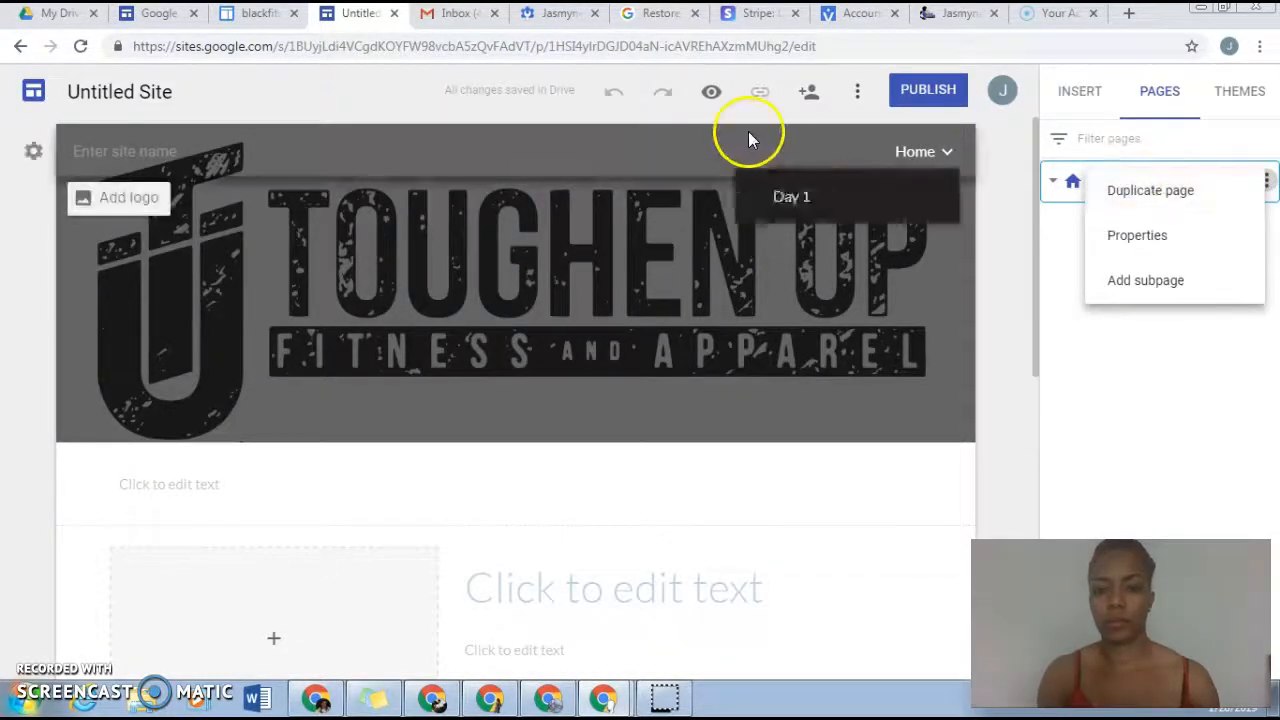
left_click(1200, 242)
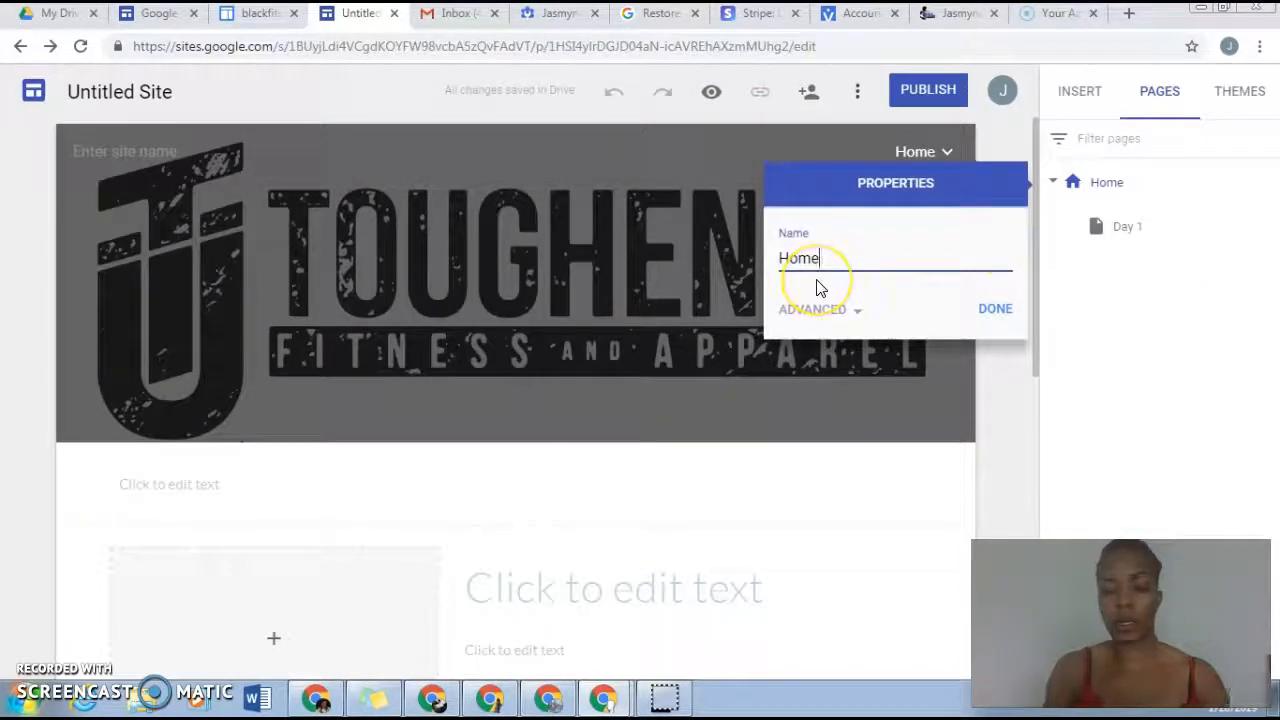
left_click(850, 311)
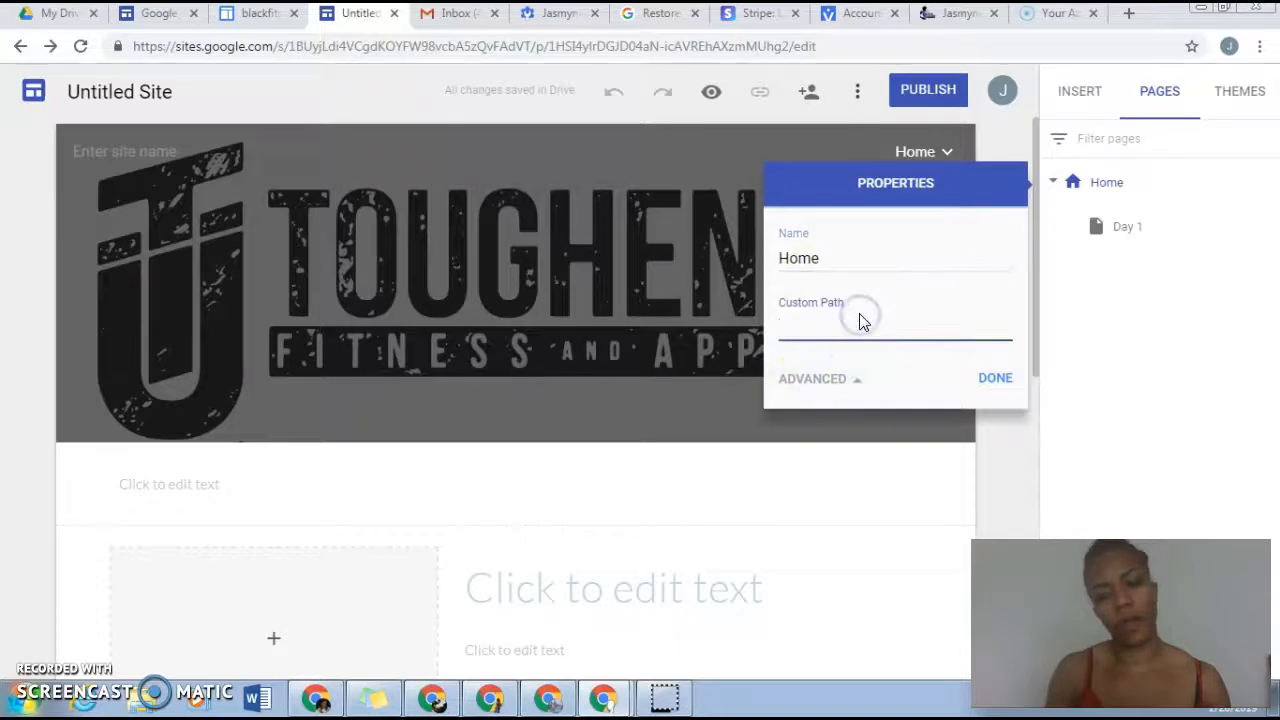
left_click(781, 324)
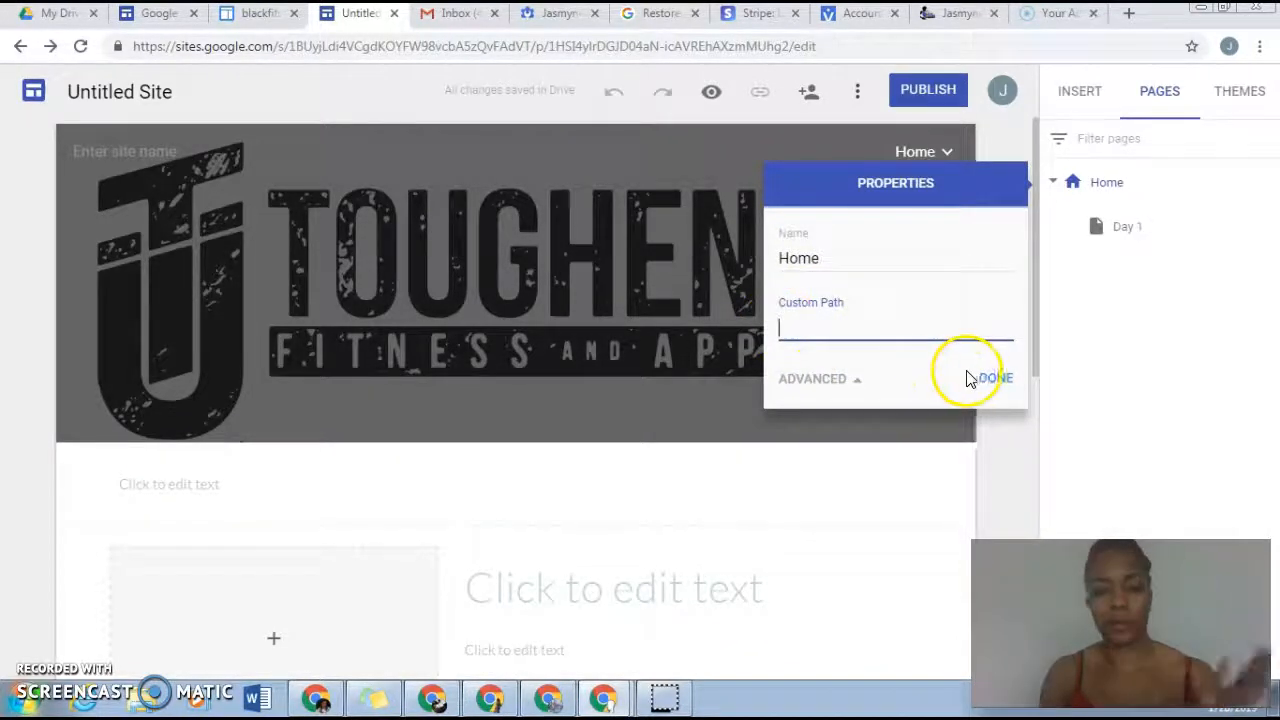
left_click(990, 380)
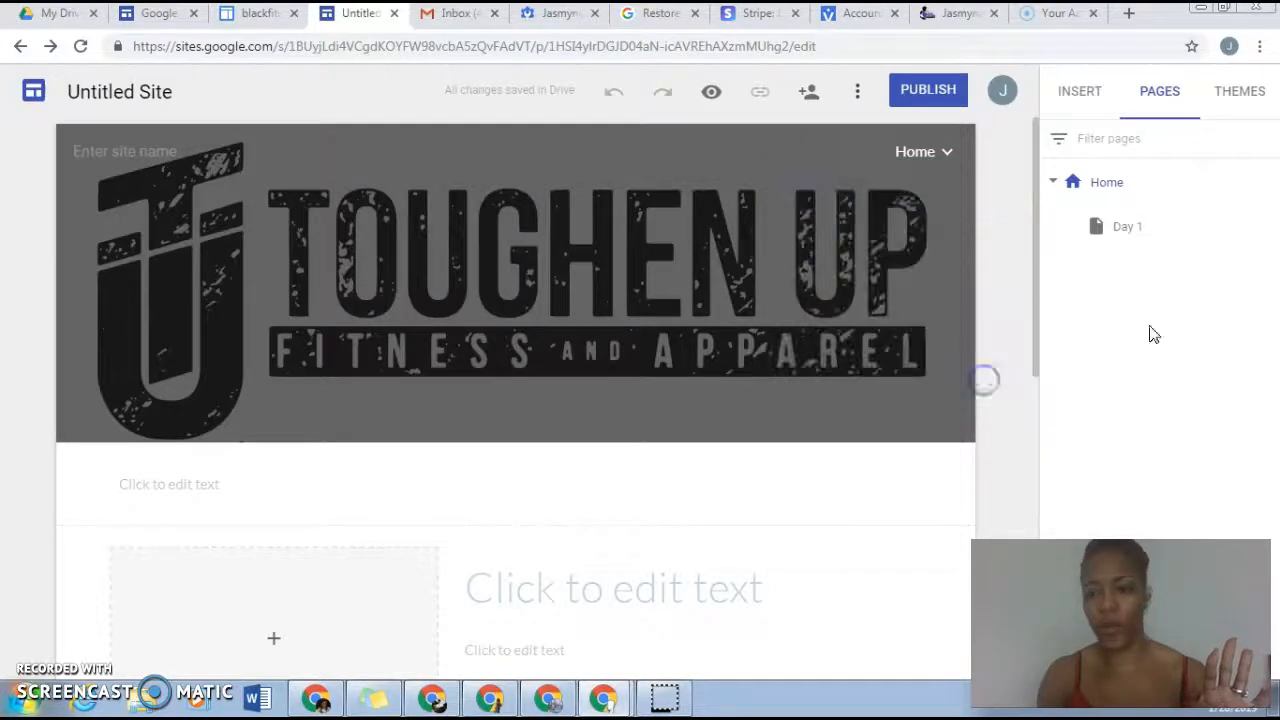
Step: Try the pink, teal, purple and black colour options of the Simple theme
left_click(1239, 106)
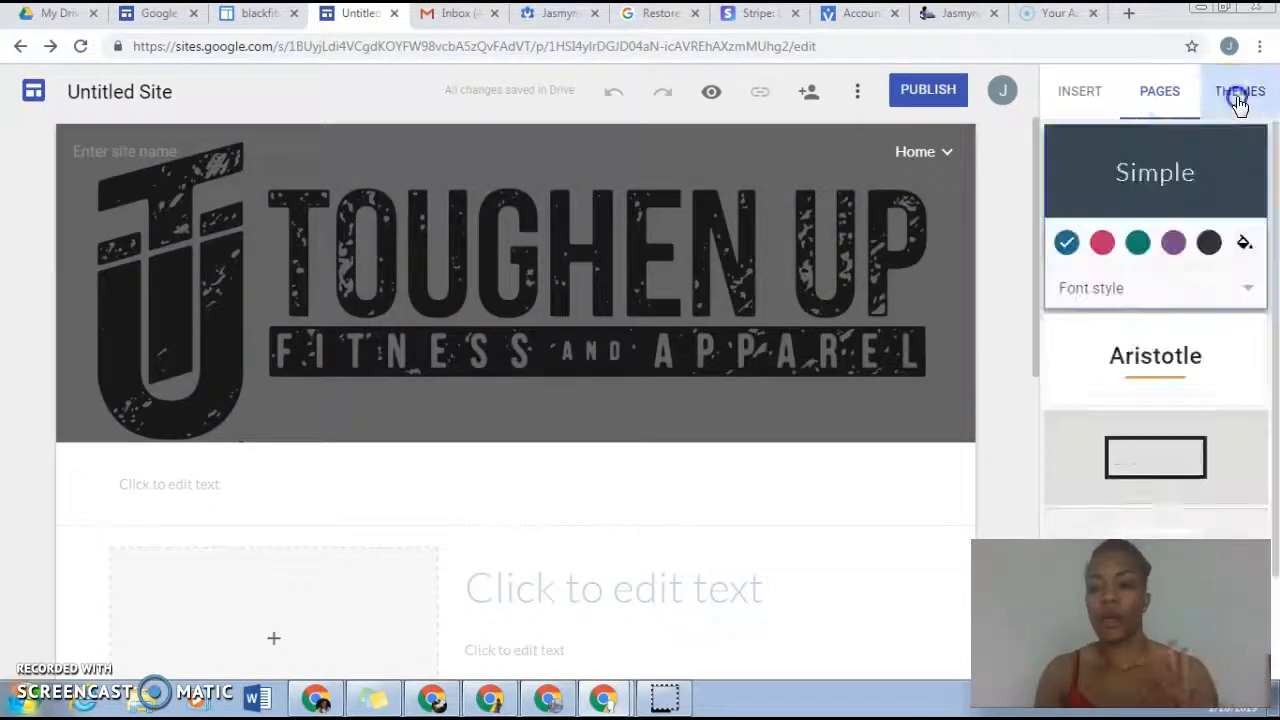
left_click(1101, 242)
left_click(1137, 242)
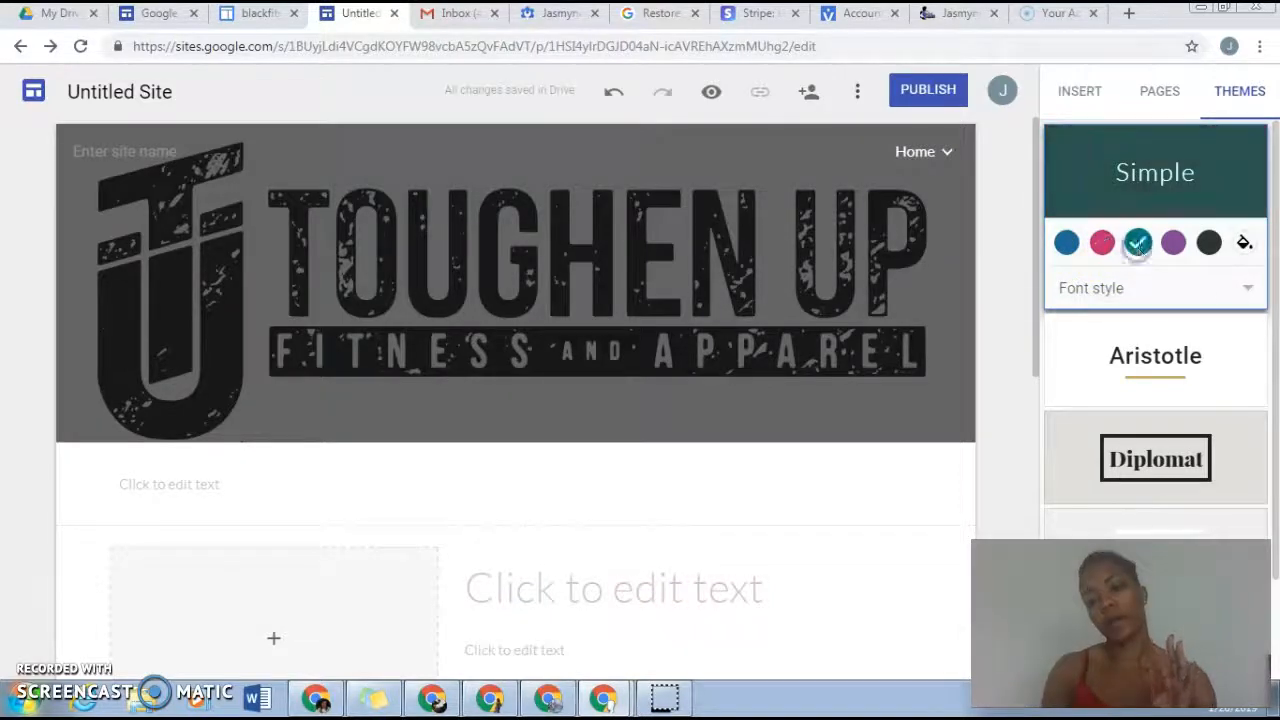
left_click(1174, 242)
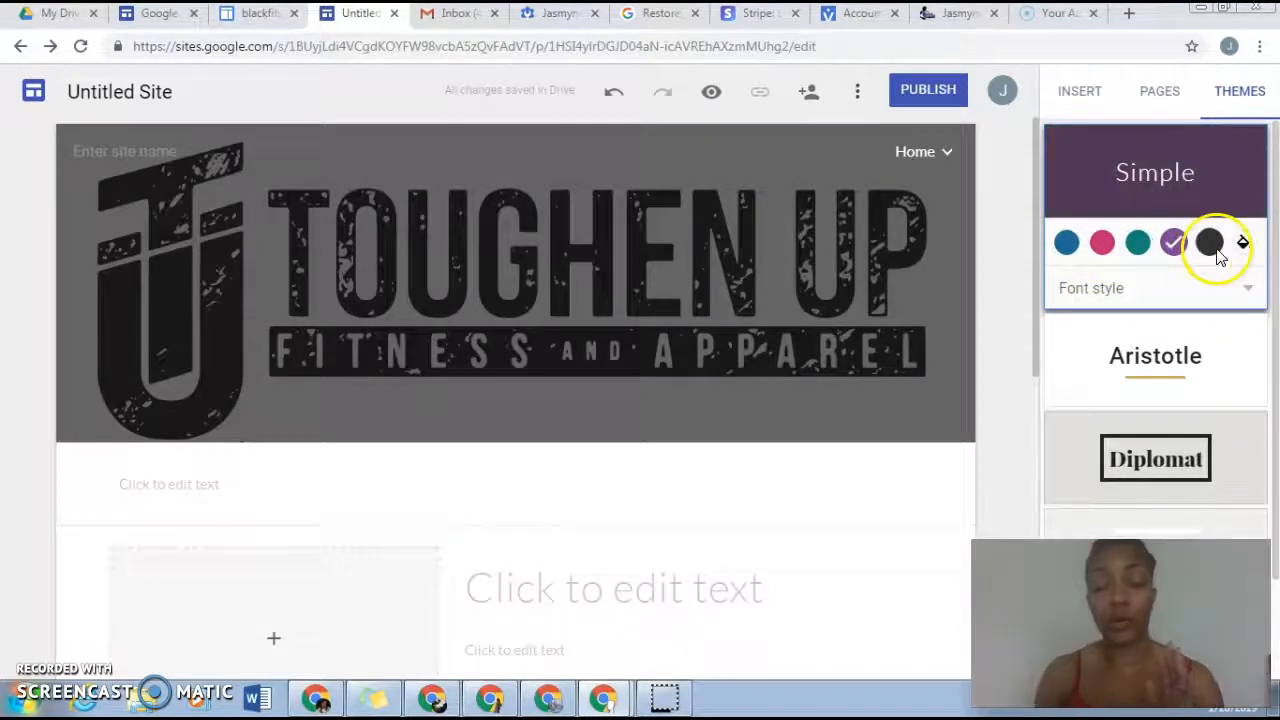
left_click(1212, 245)
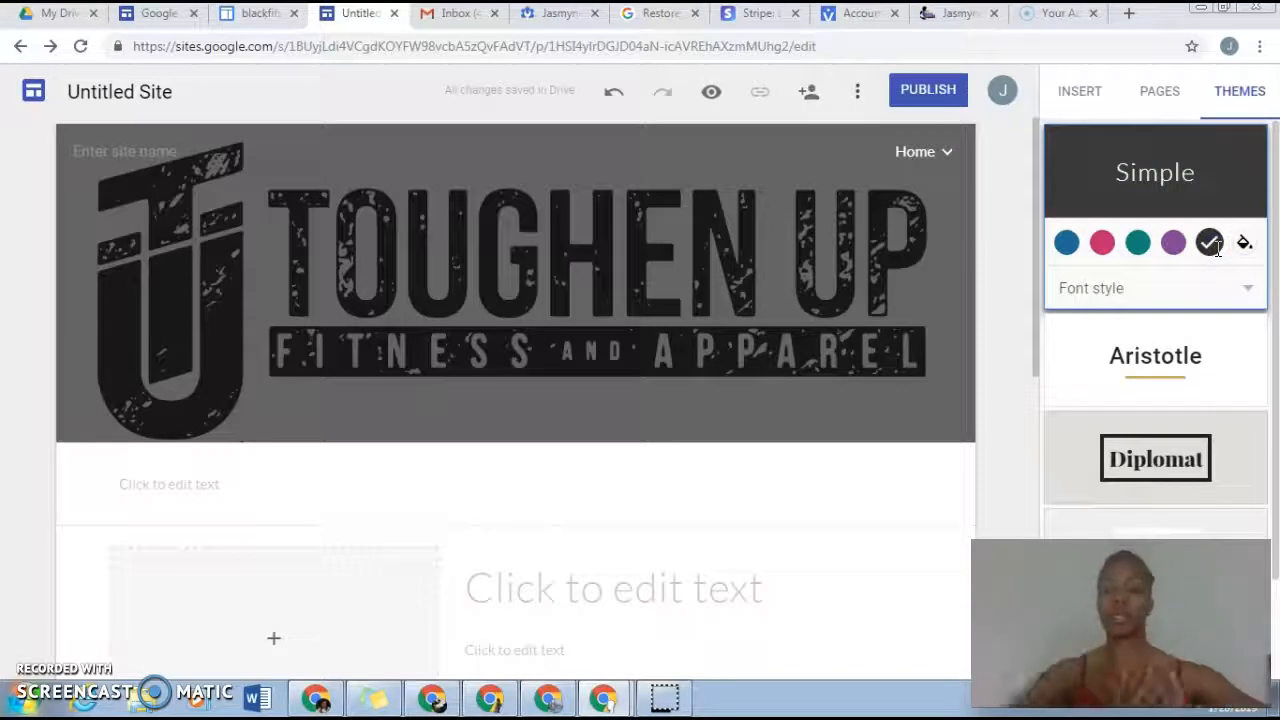
Step: Apply the Aristotle theme to the site and look at its custom colour picker without choosing a colour
left_click_drag(1275, 226, 1276, 324)
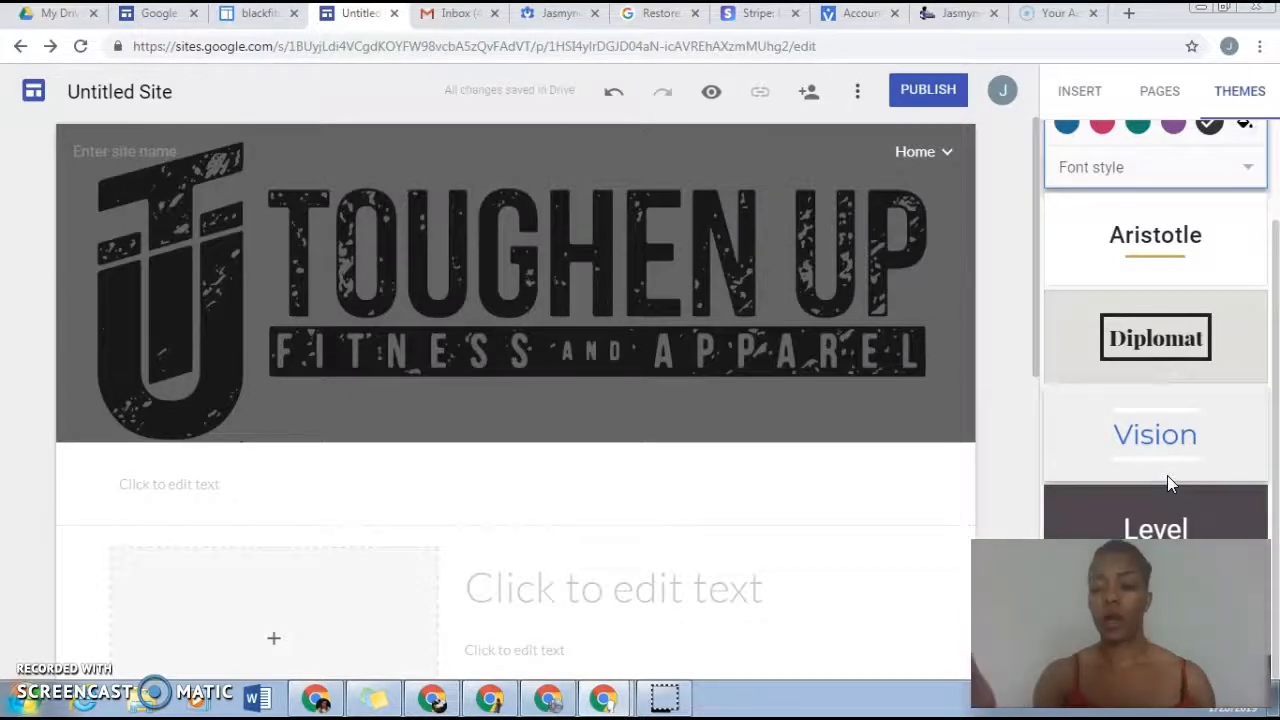
left_click(1160, 280)
left_click(1145, 253)
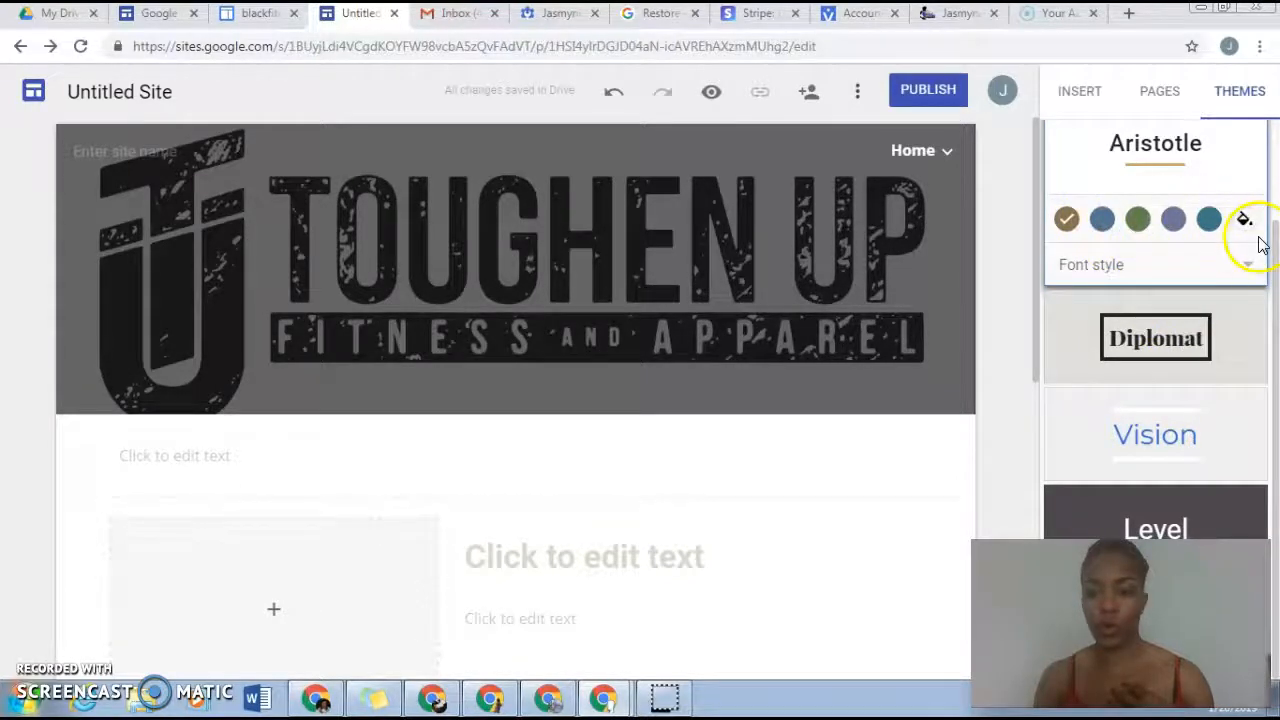
left_click(1244, 218)
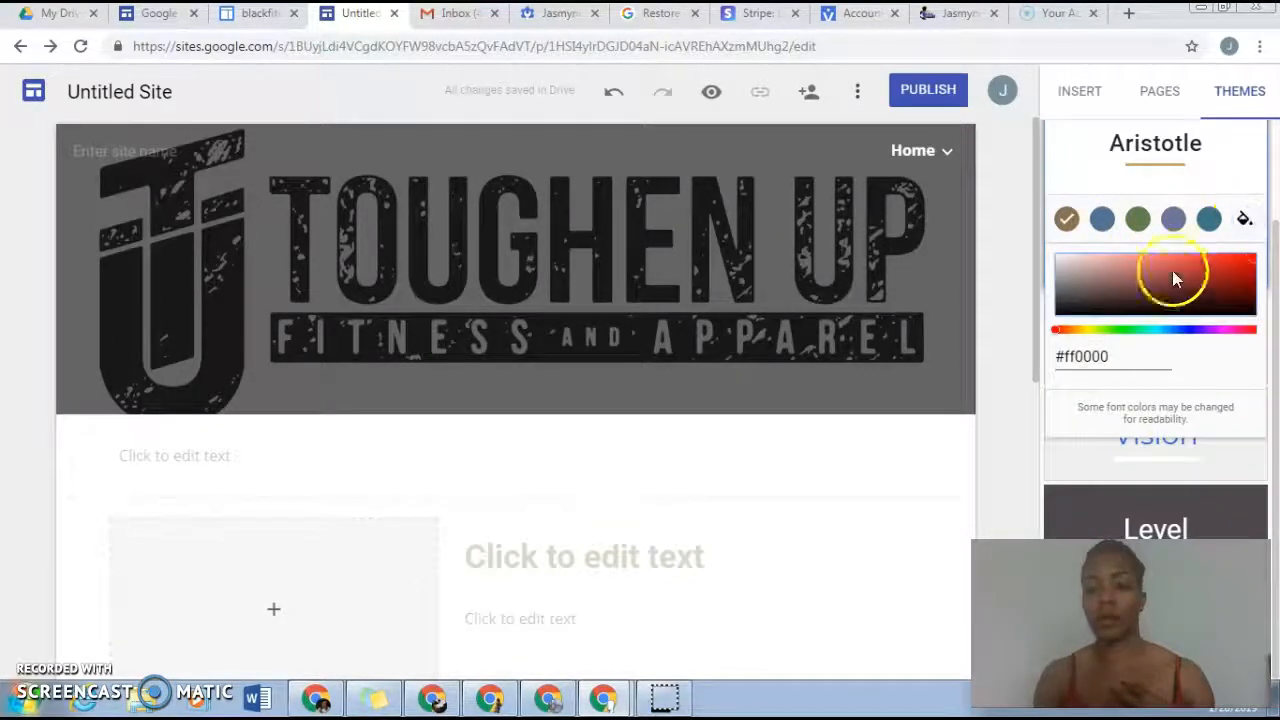
left_click(1020, 303)
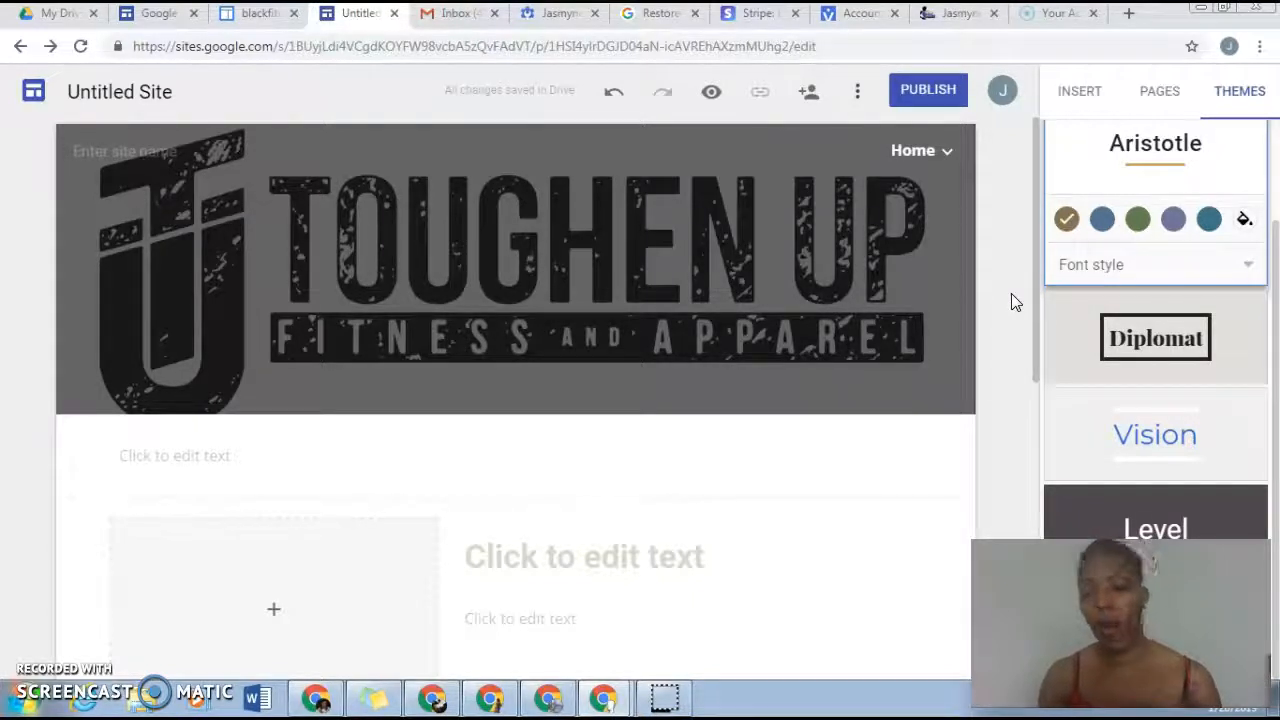
left_click_drag(1279, 320, 1276, 418)
Step: Review the Home page's entry in the page list and examine the layouts and components available for insertion
left_click(1155, 91)
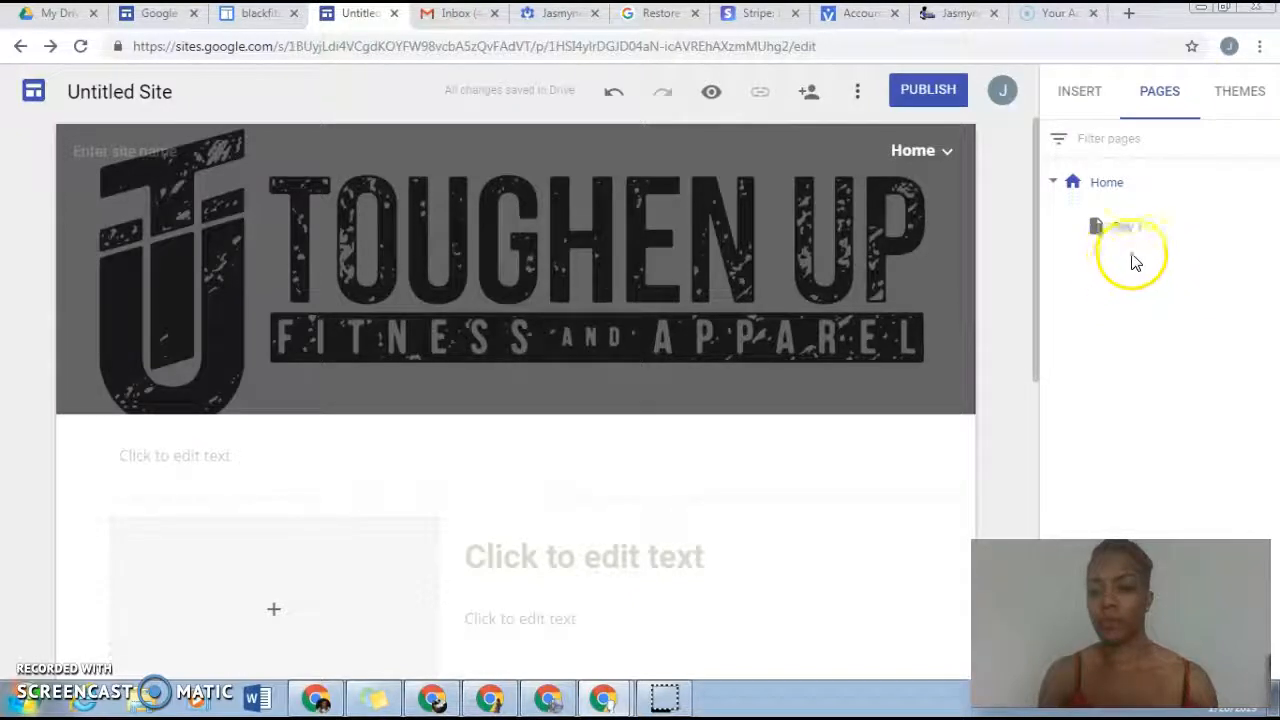
left_click(1132, 190)
right_click(1133, 190)
left_click(1131, 187)
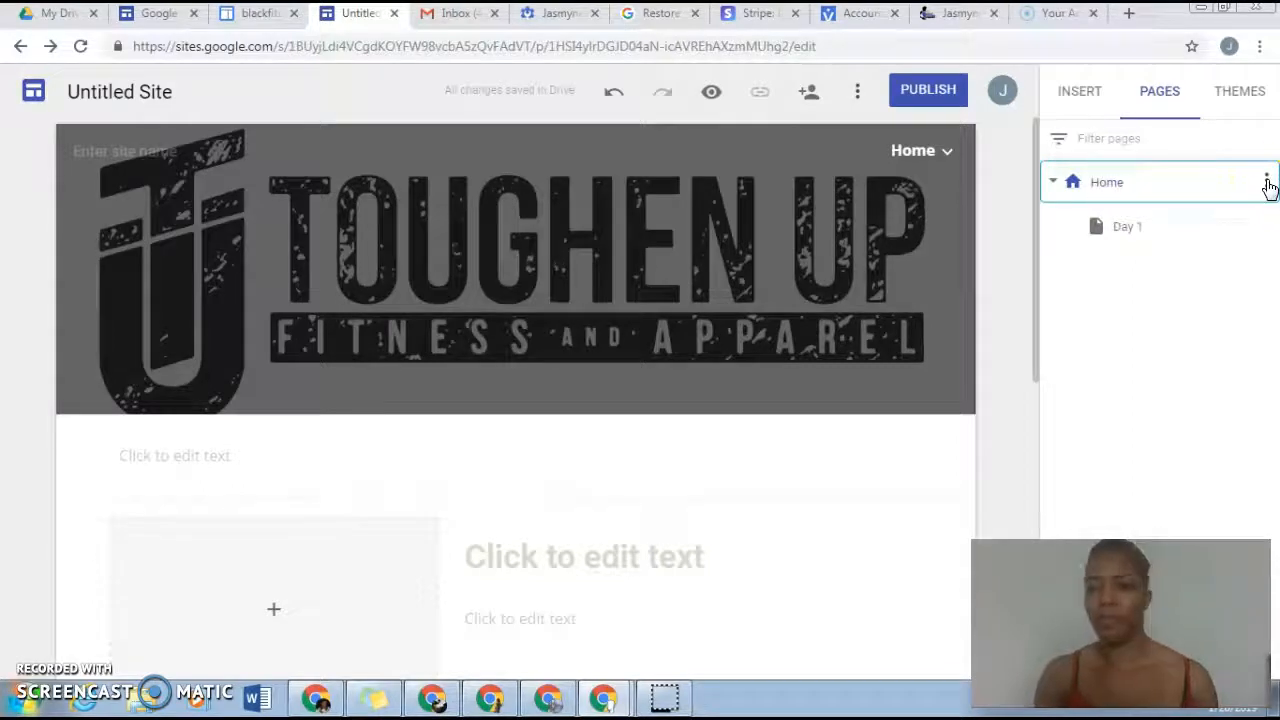
left_click(1110, 184)
left_click(1078, 95)
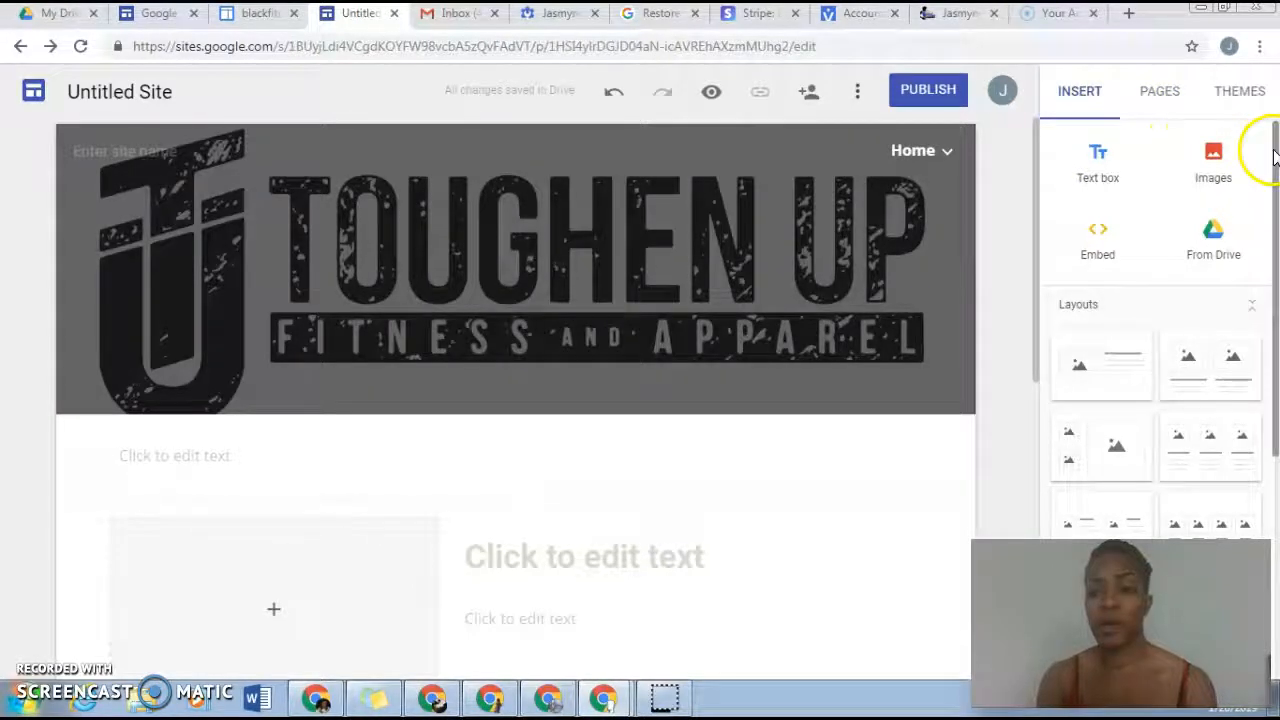
left_click_drag(1273, 152, 1240, 143)
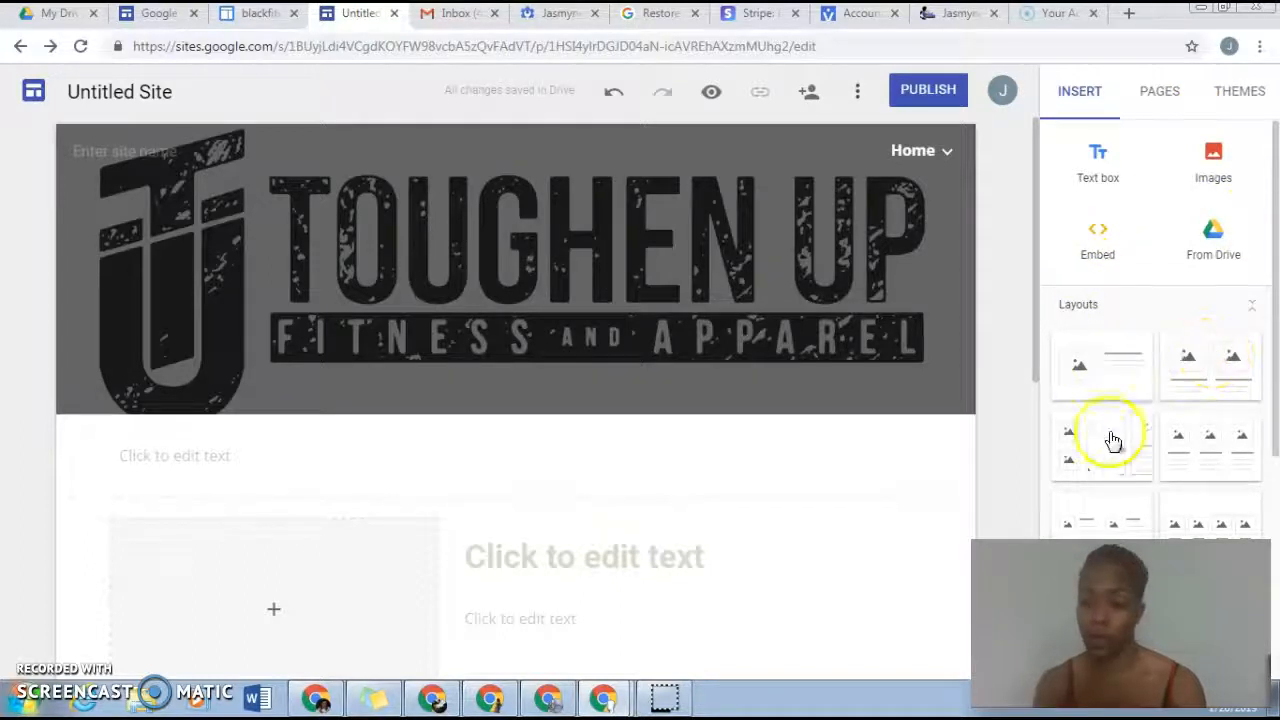
left_click_drag(1276, 252, 1266, 306)
left_click(1254, 206)
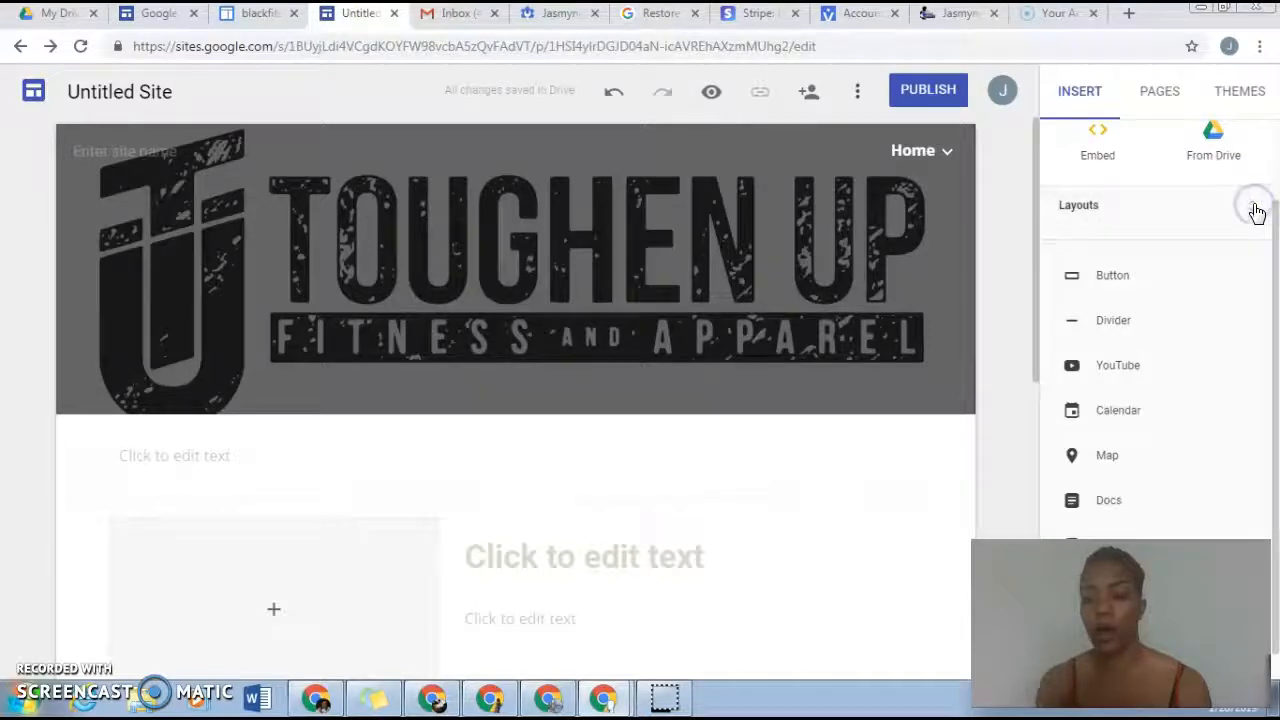
left_click(1254, 208)
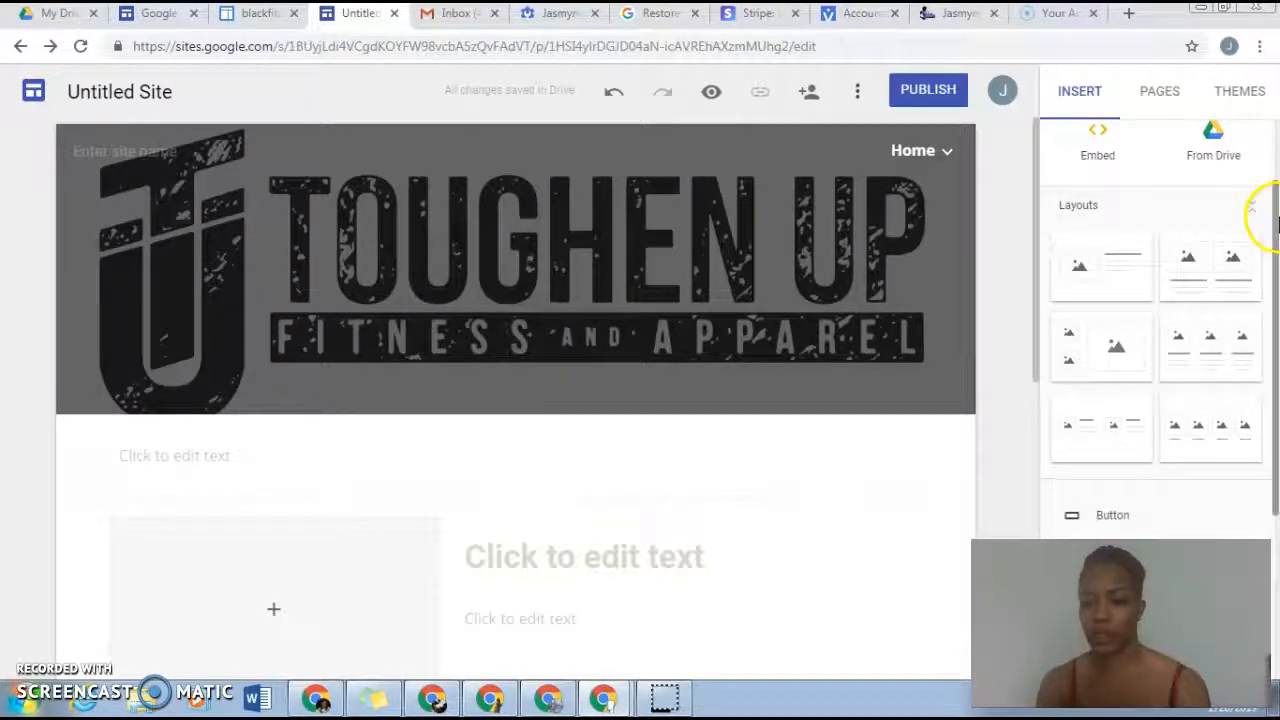
left_click_drag(1276, 226, 1274, 375)
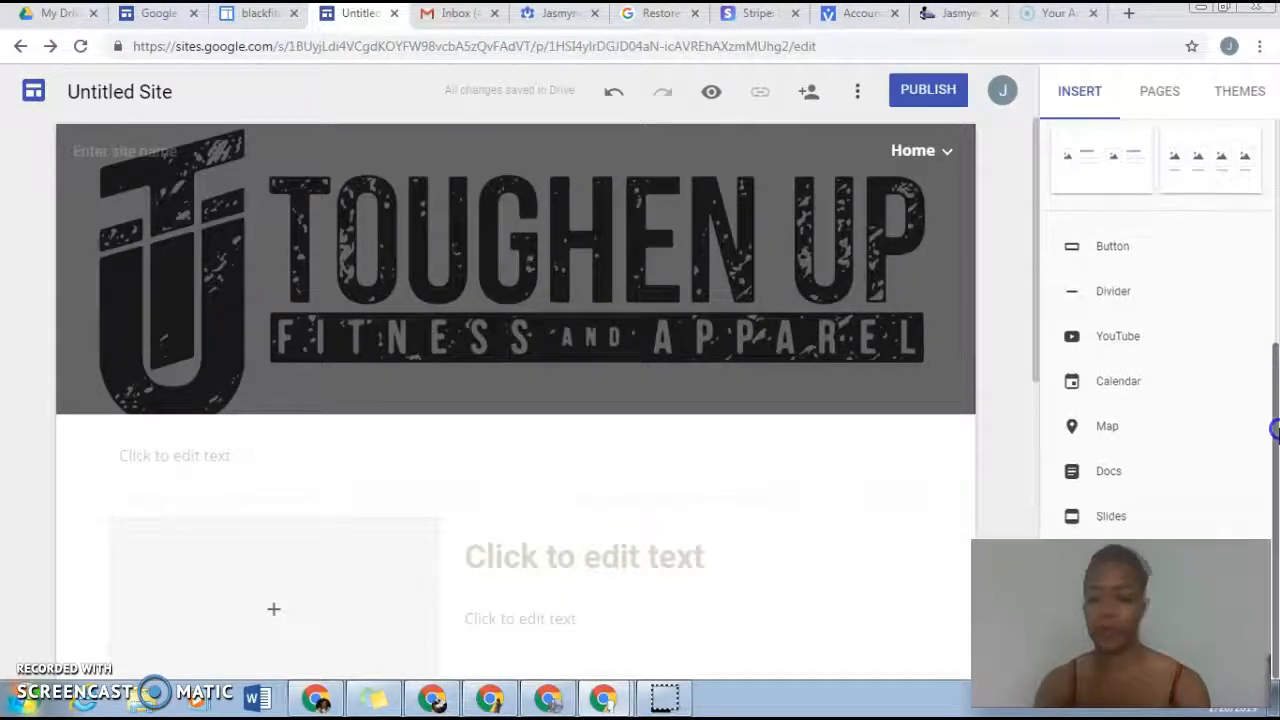
scroll(1237, 385, "up", 5)
Step: Rename the untitled site as The Bianca Experience
left_click(1148, 97)
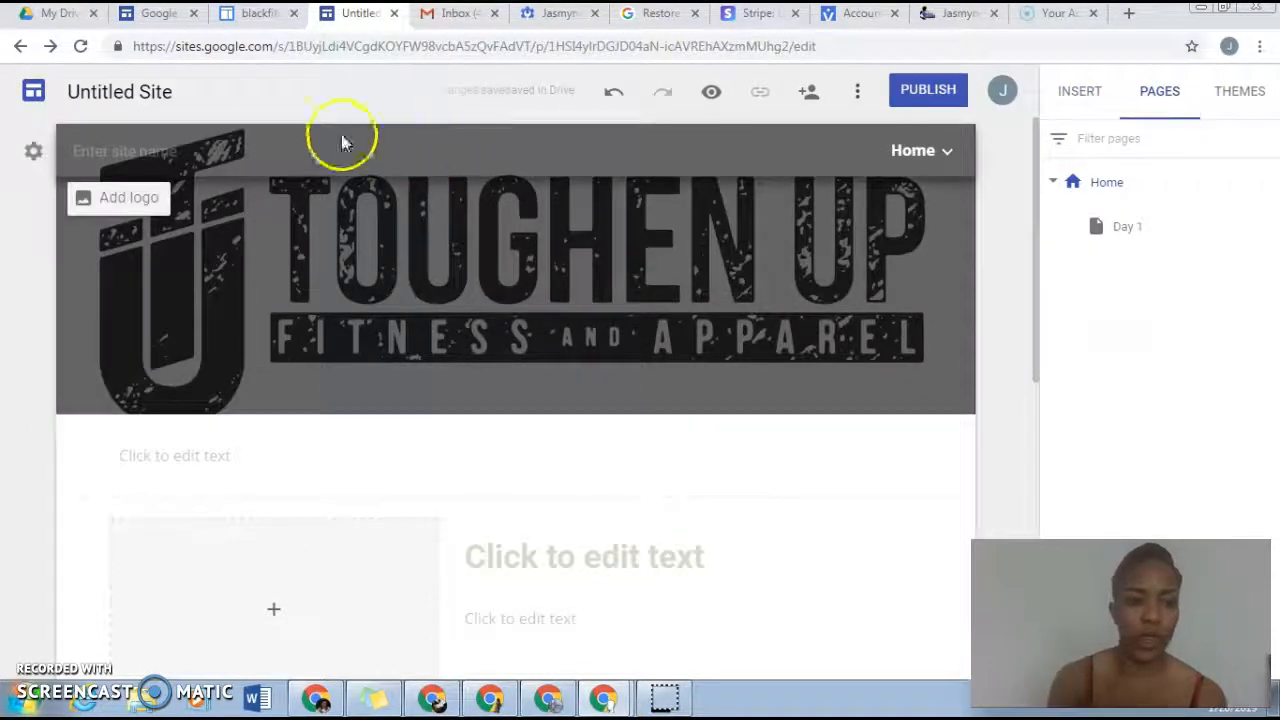
left_click(157, 91)
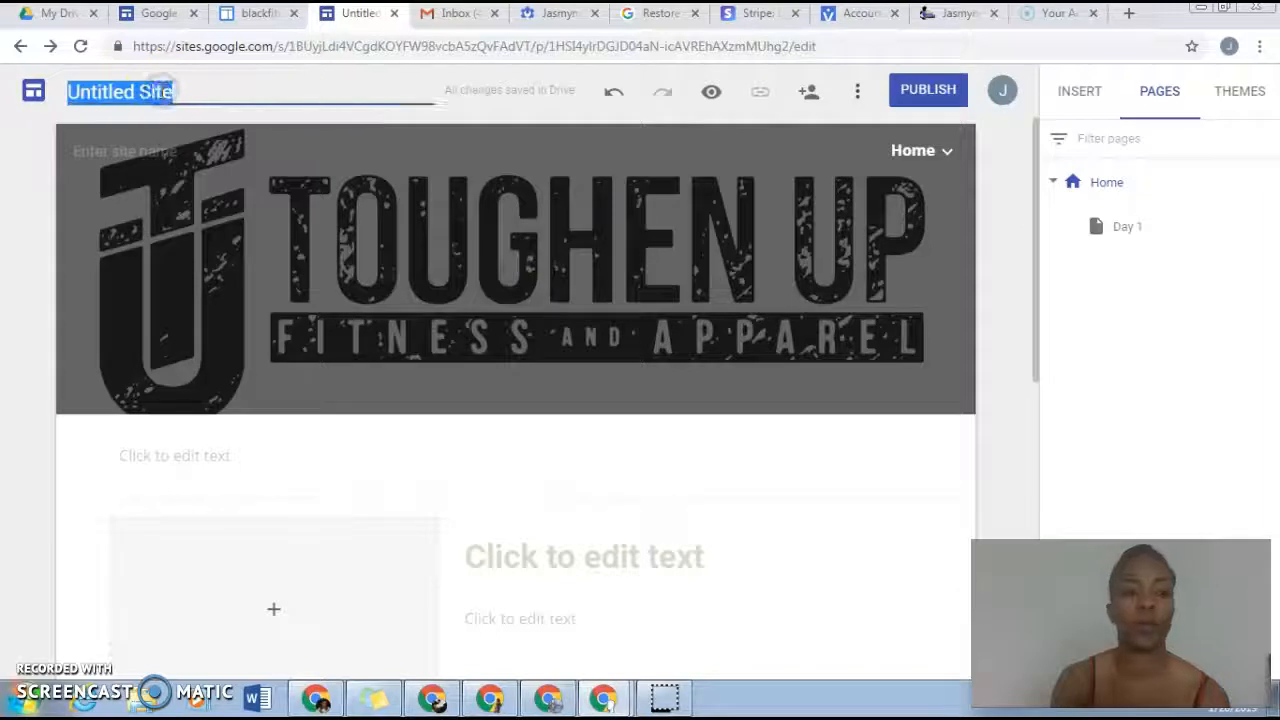
type("Ti")
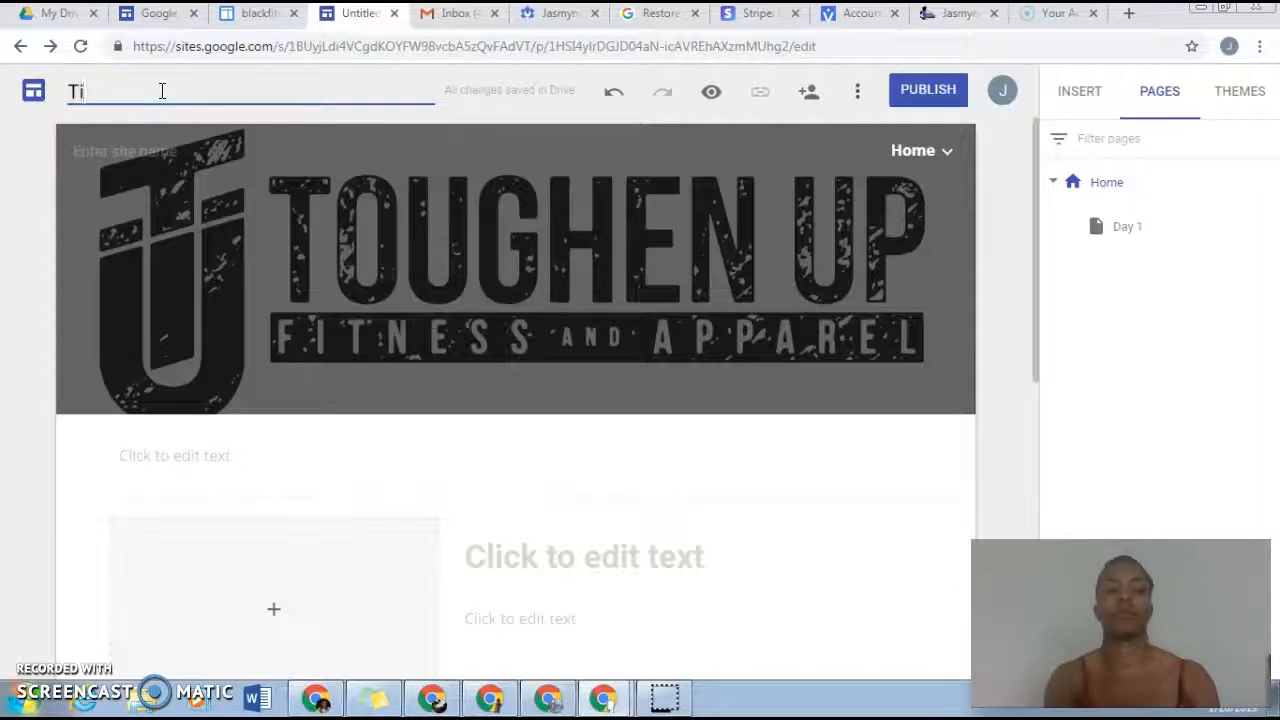
key("BackSpace")
type("The Bianca E")
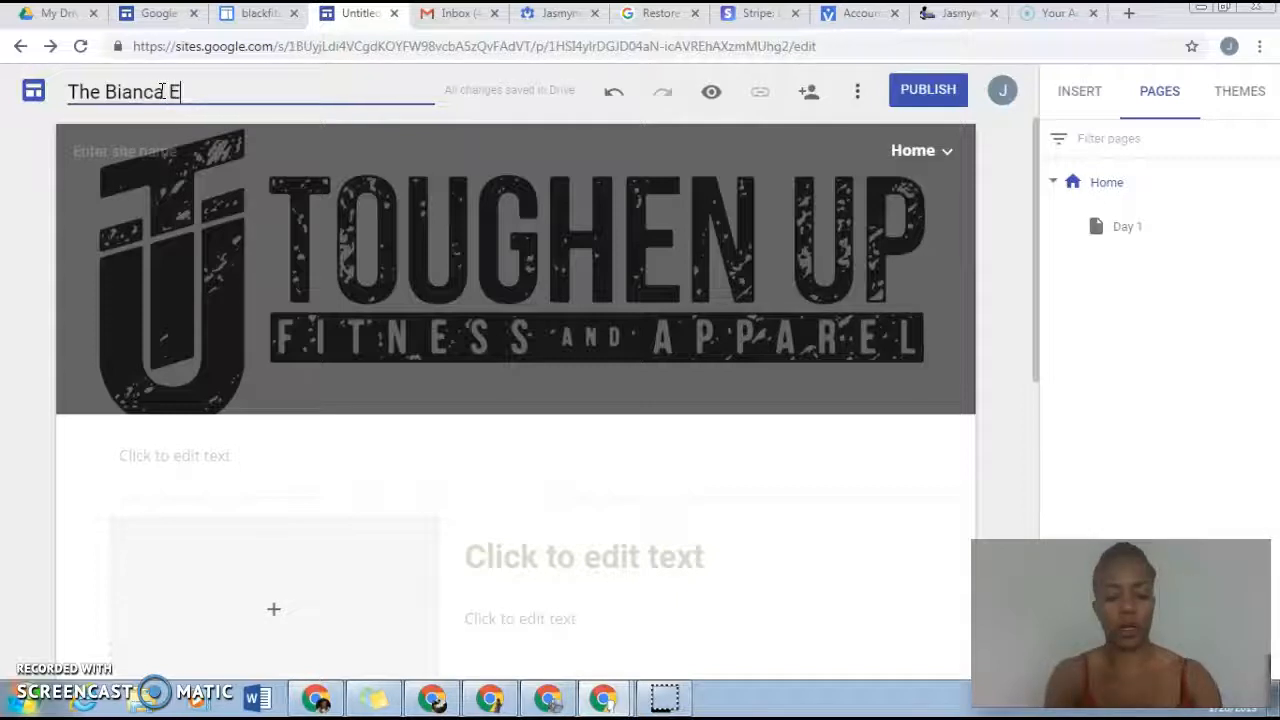
type("xperience")
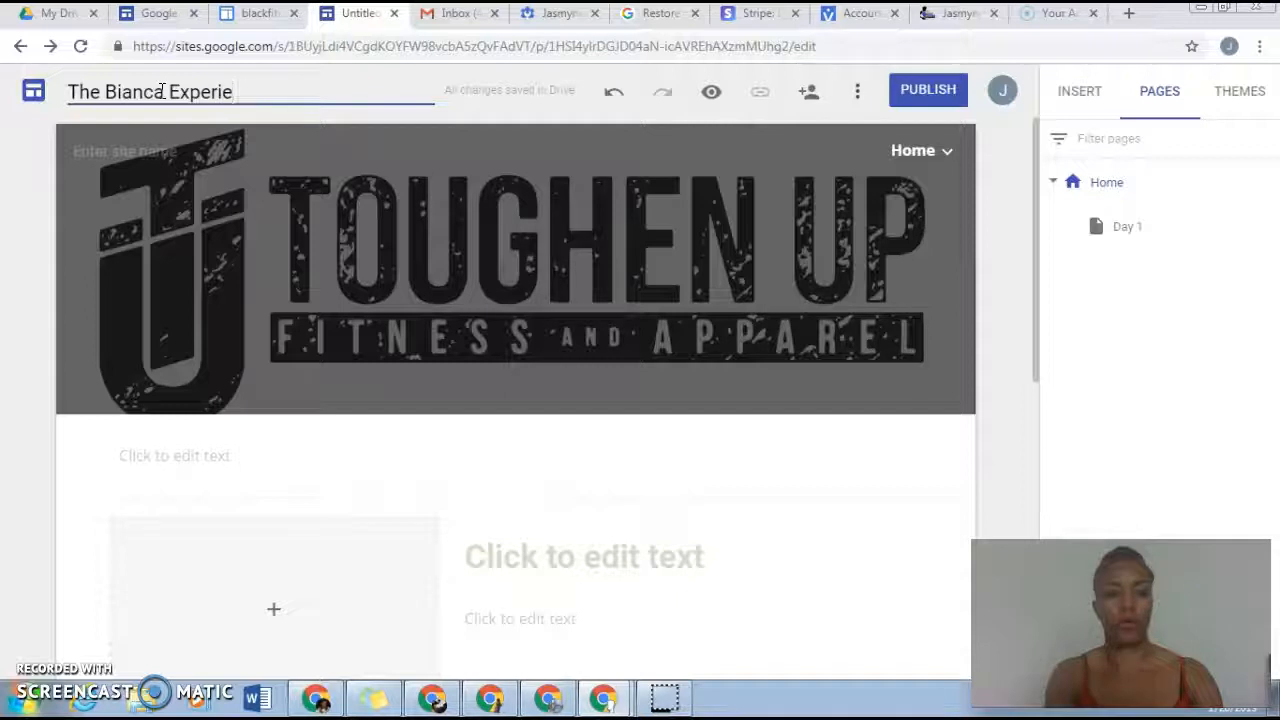
key("BackSpace")
key("BackSpace")
key("BackSpace")
type("nce")
left_click(322, 91)
left_click(470, 112)
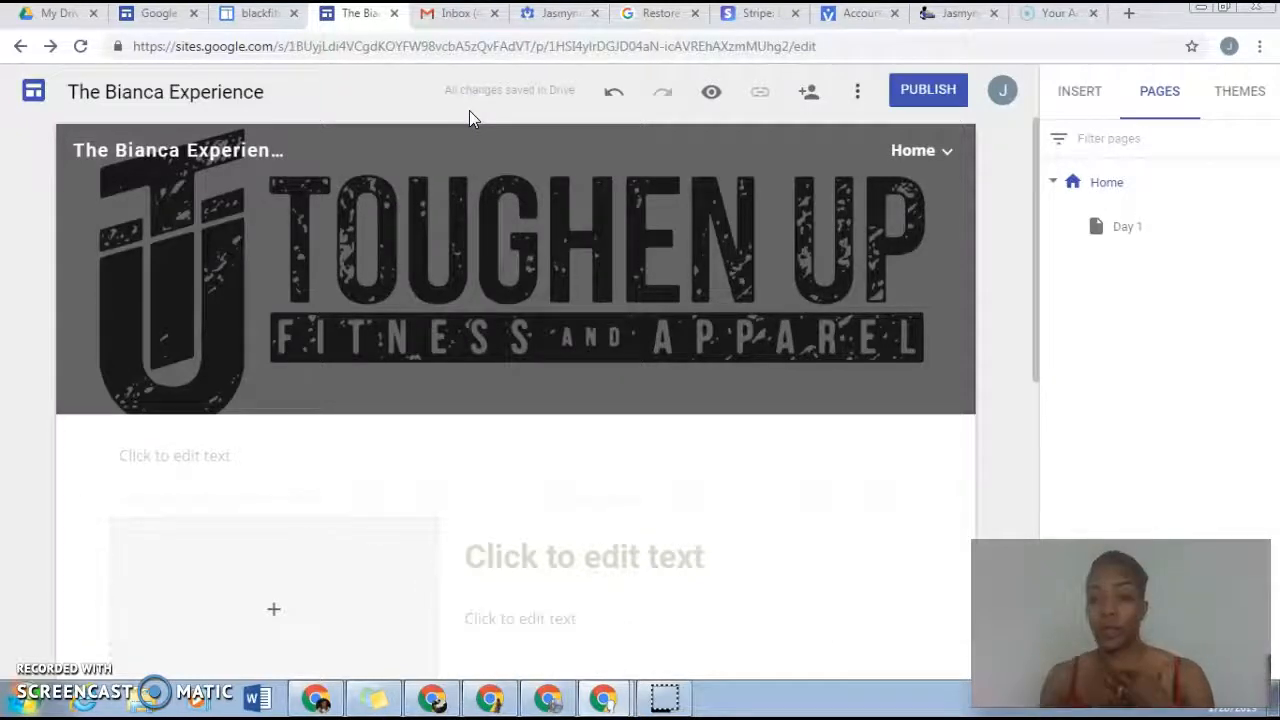
Step: Review the site's publishing settings, including its web address and viewer access, and leave them without publishing
left_click(943, 95)
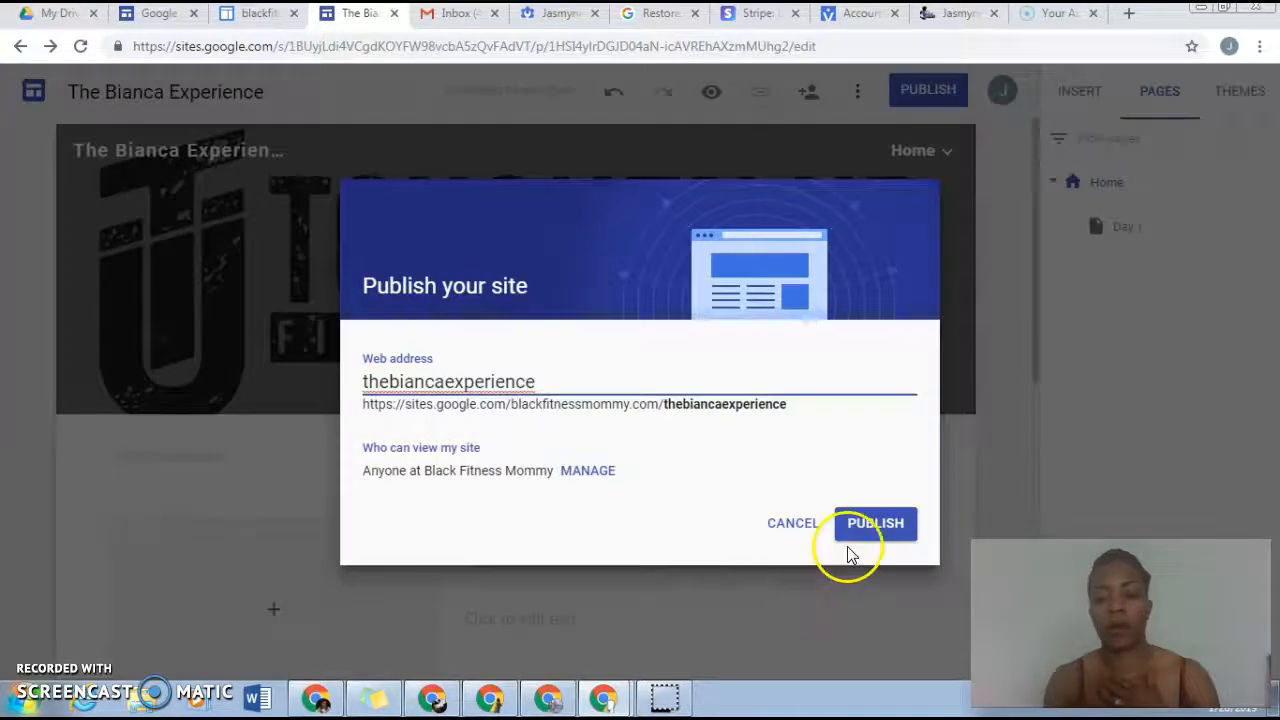
left_click(806, 524)
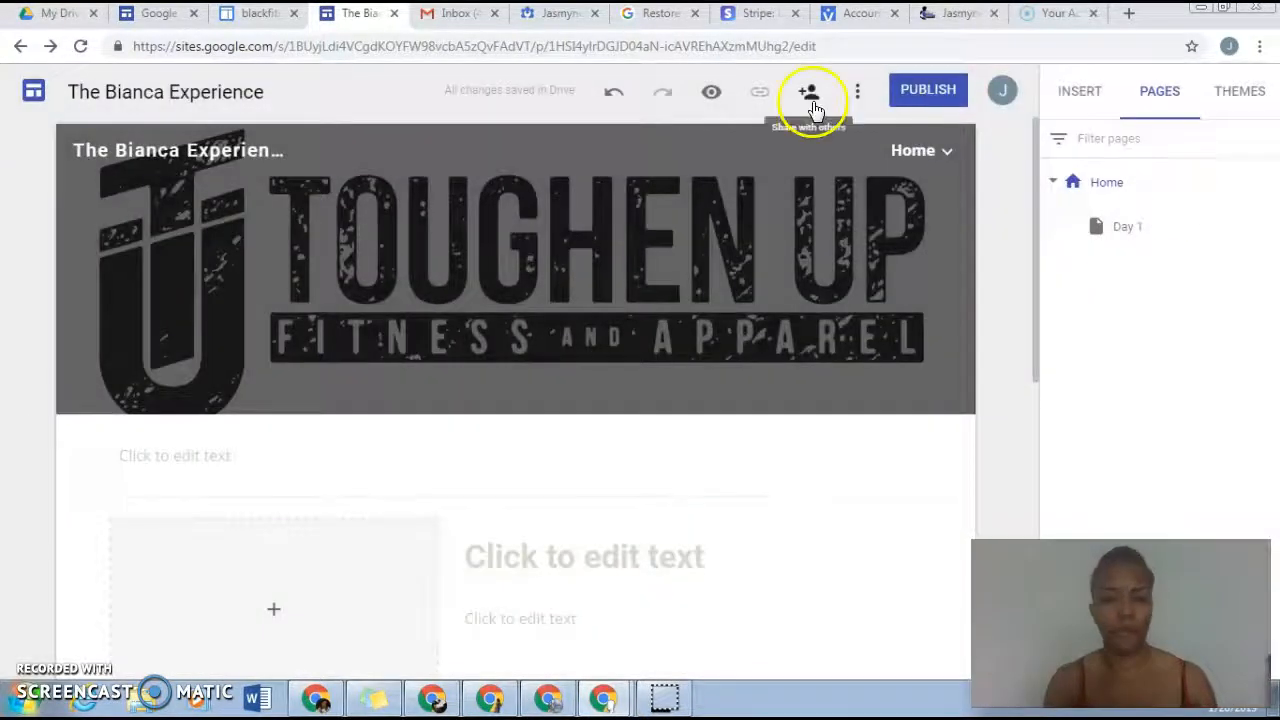
left_click(1200, 8)
left_click(781, 49)
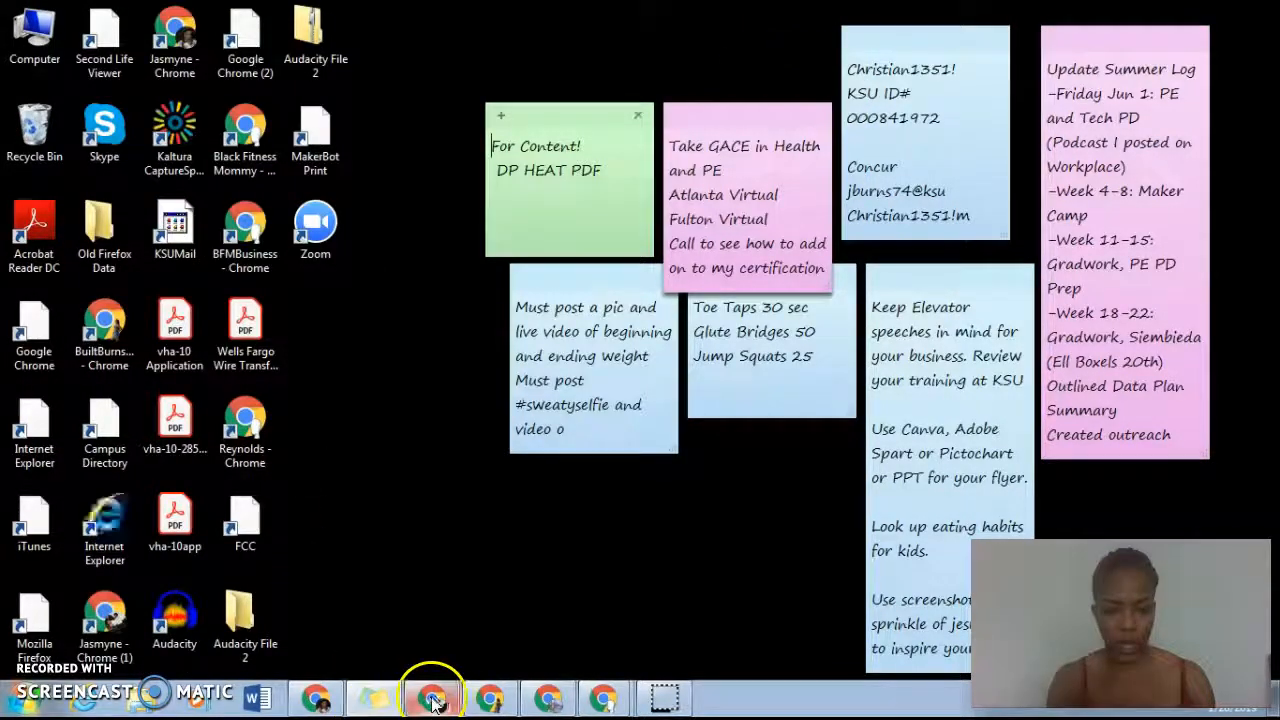
left_click(438, 703)
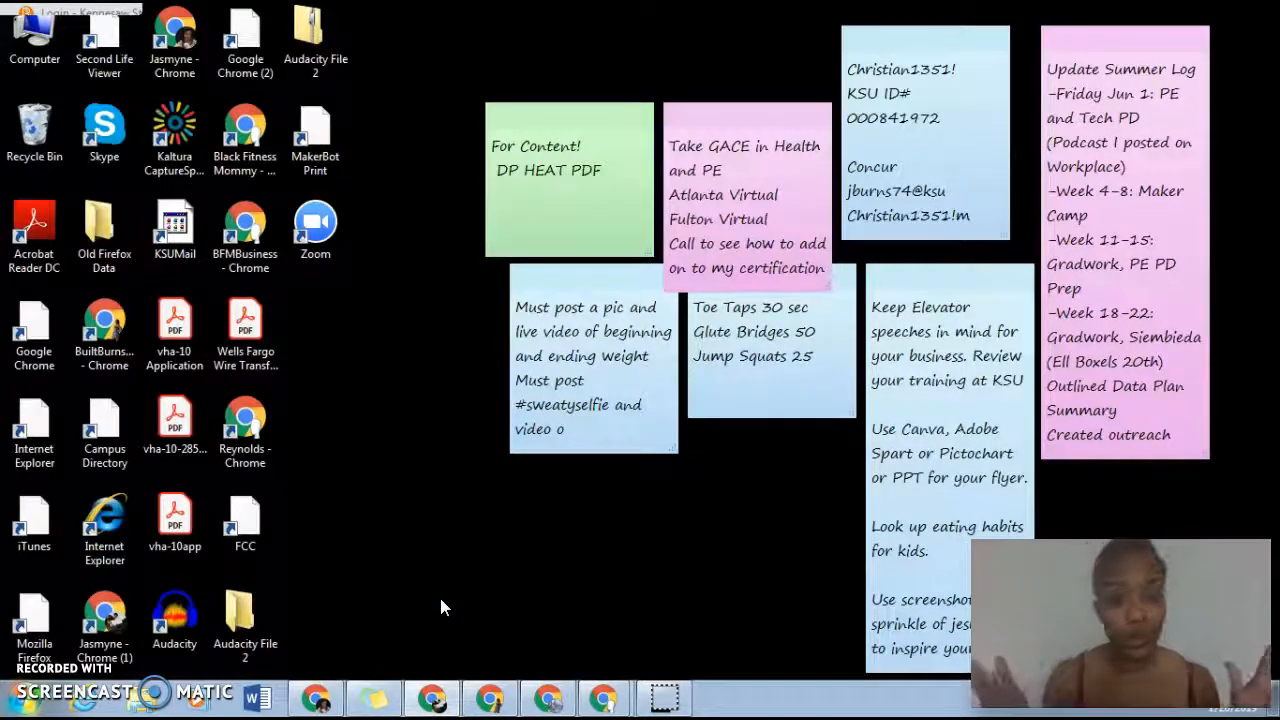
left_click(128, 562)
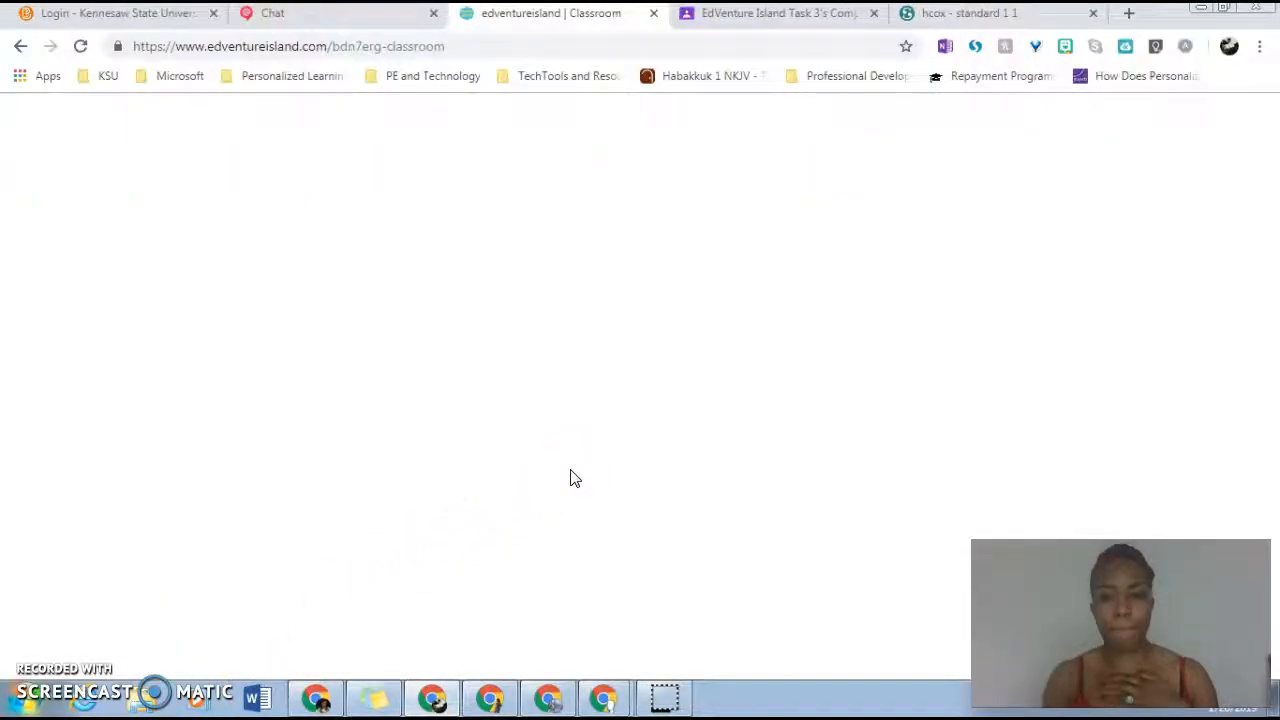
left_click(1198, 15)
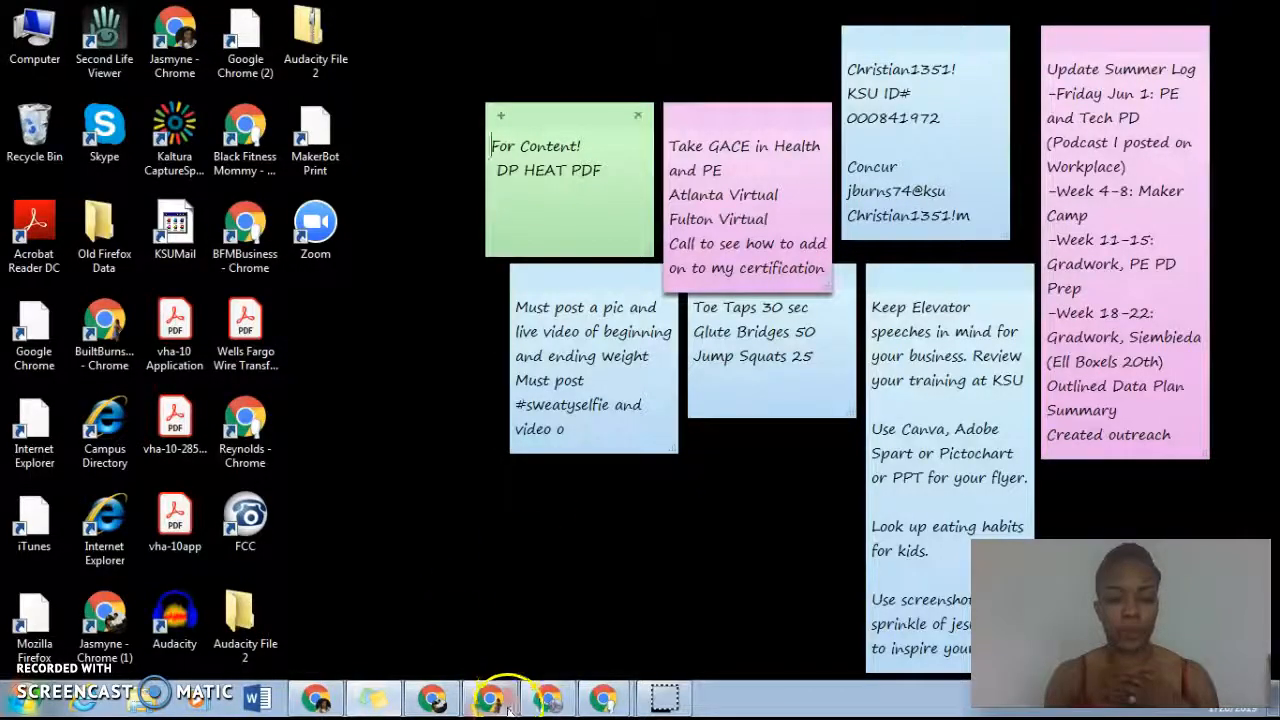
Step: Switch to the Chrome window holding the Perfect Mommy Mix 21 Day Fit Challenge site and reload its editor page
left_click(547, 703)
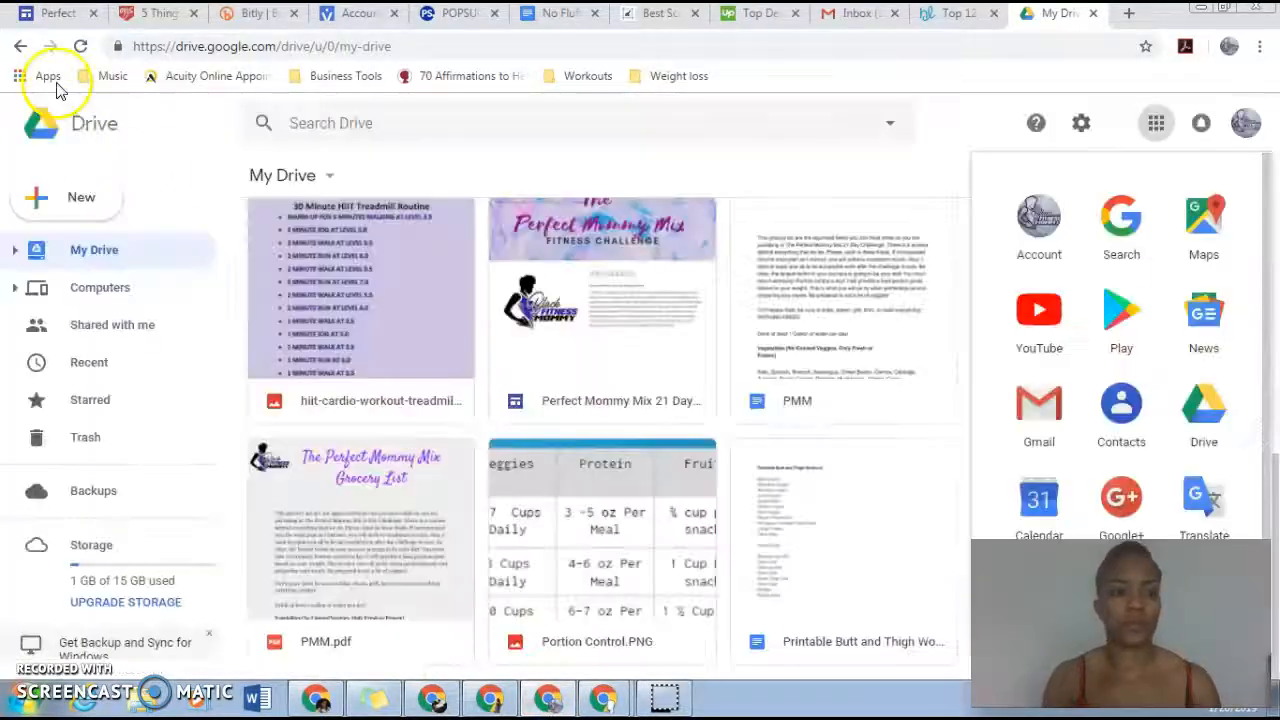
left_click(55, 18)
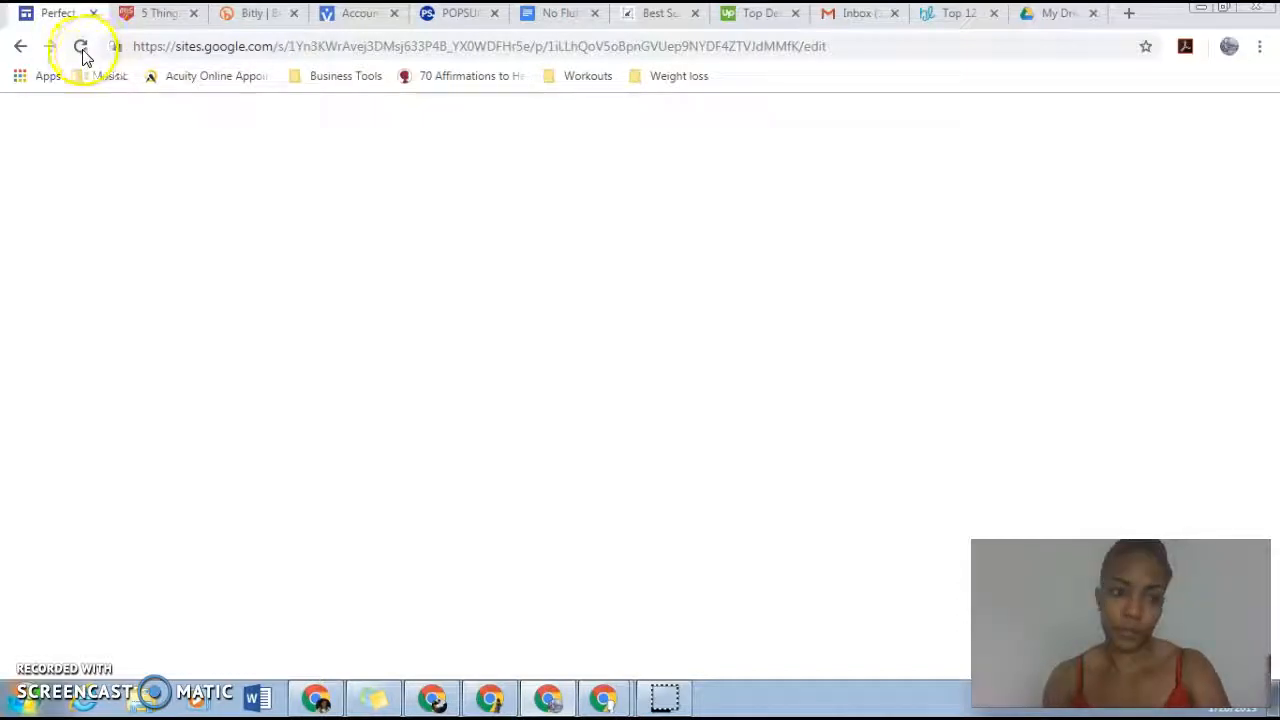
left_click(81, 49)
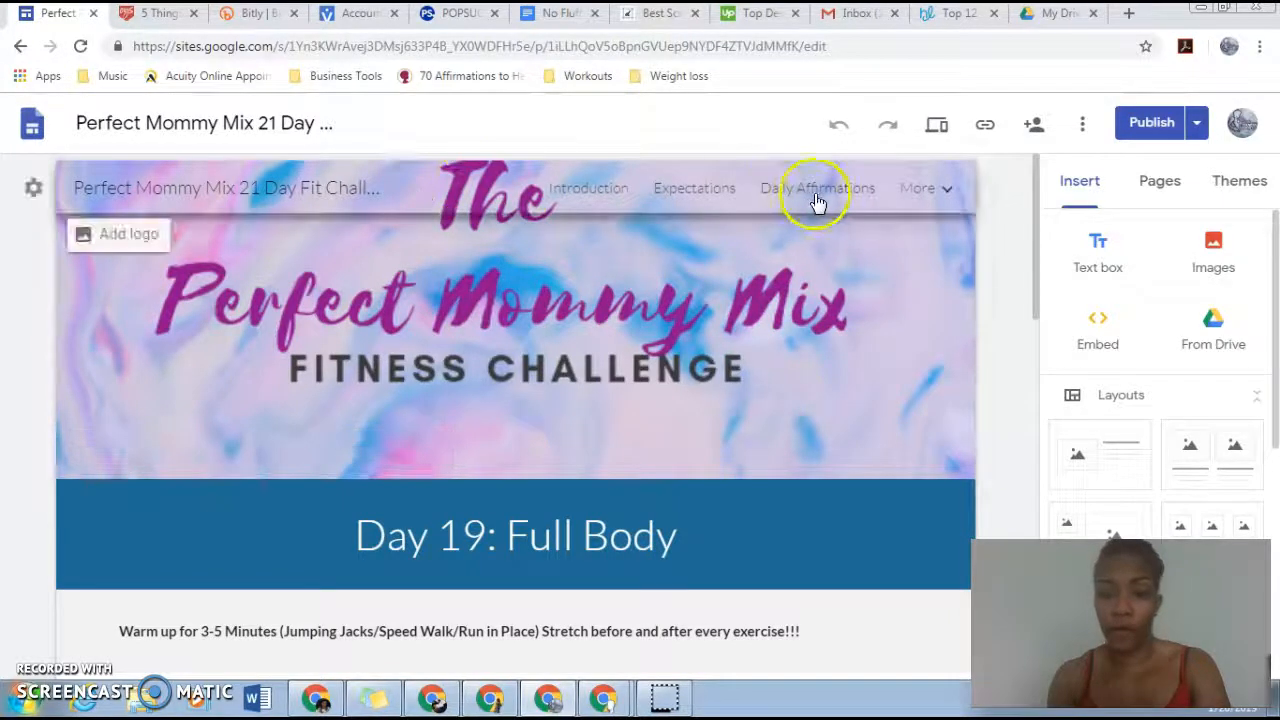
Step: Preview the Day 19: Full Body page in the large-screen and phone views, reading through its workouts, and exit the preview
left_click(940, 126)
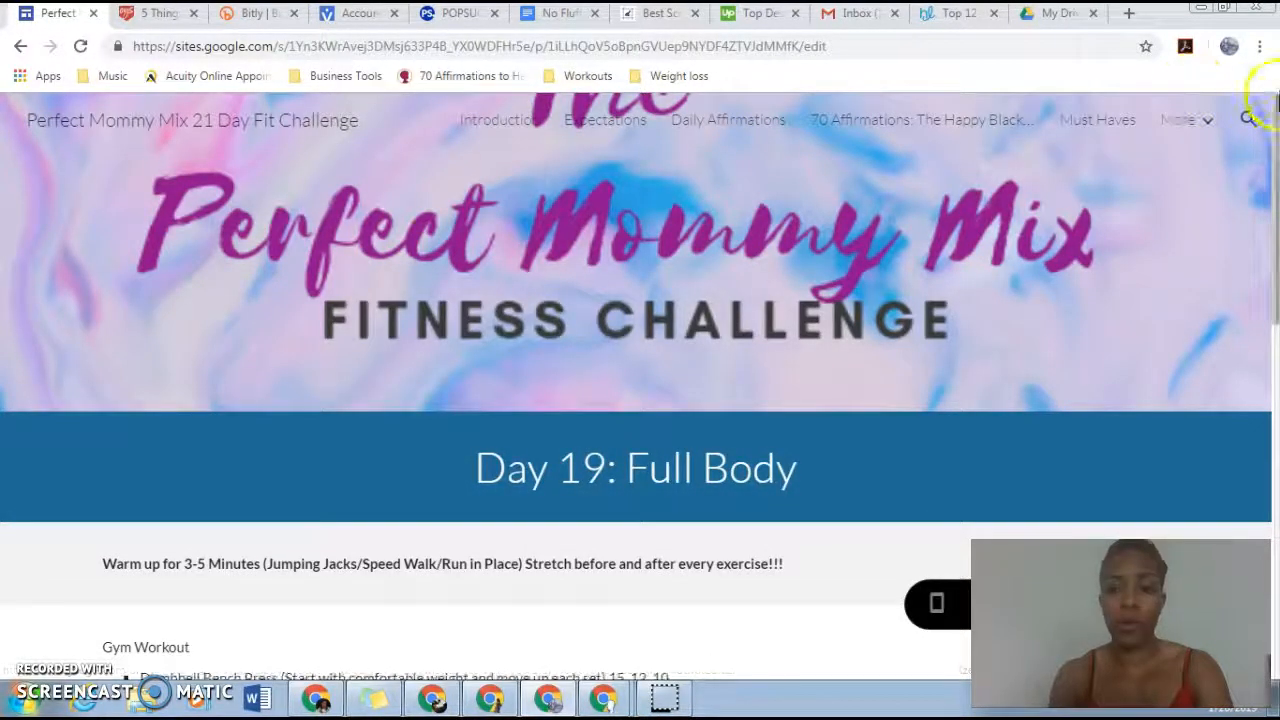
scroll(1274, 250, "down", 2)
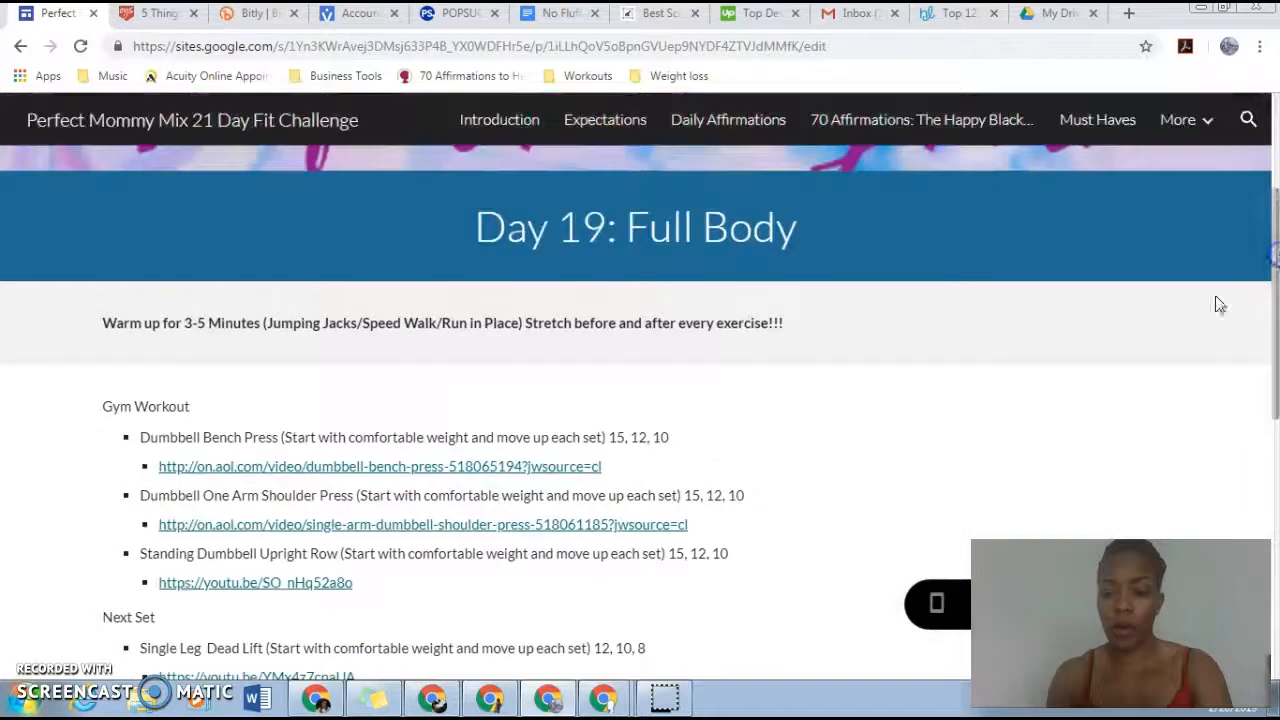
left_click(937, 605)
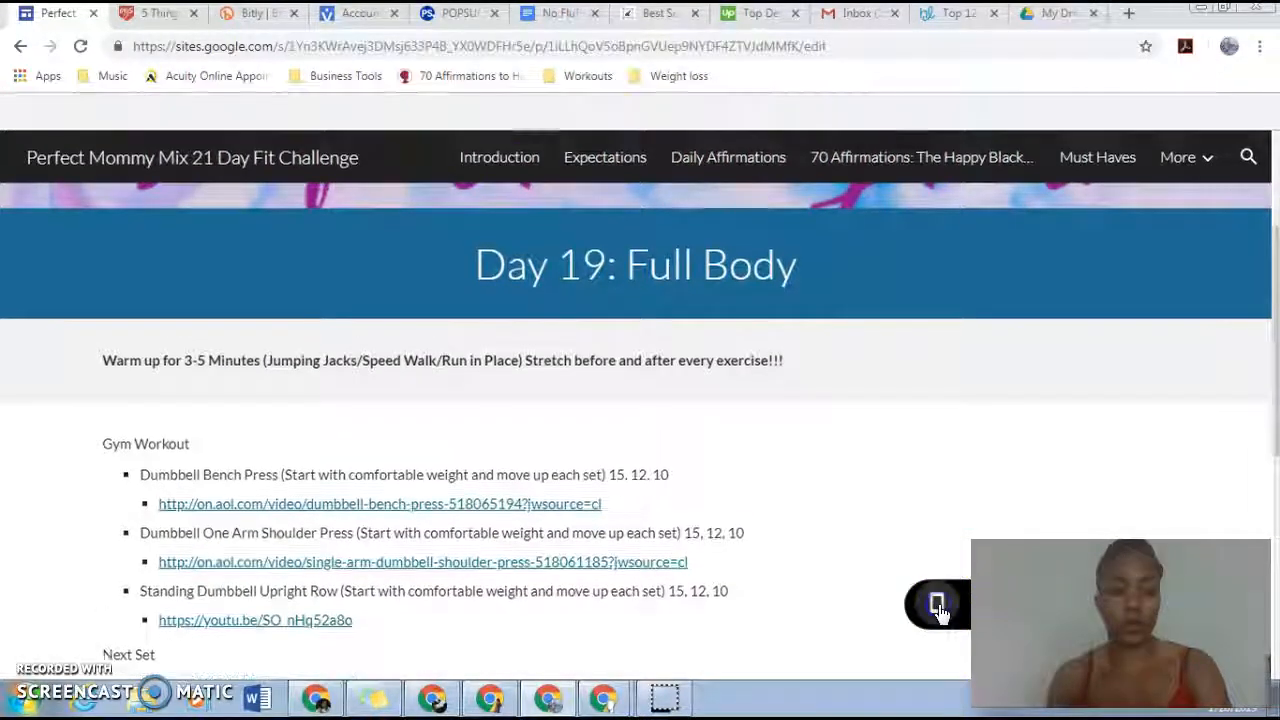
left_click_drag(808, 286, 840, 491)
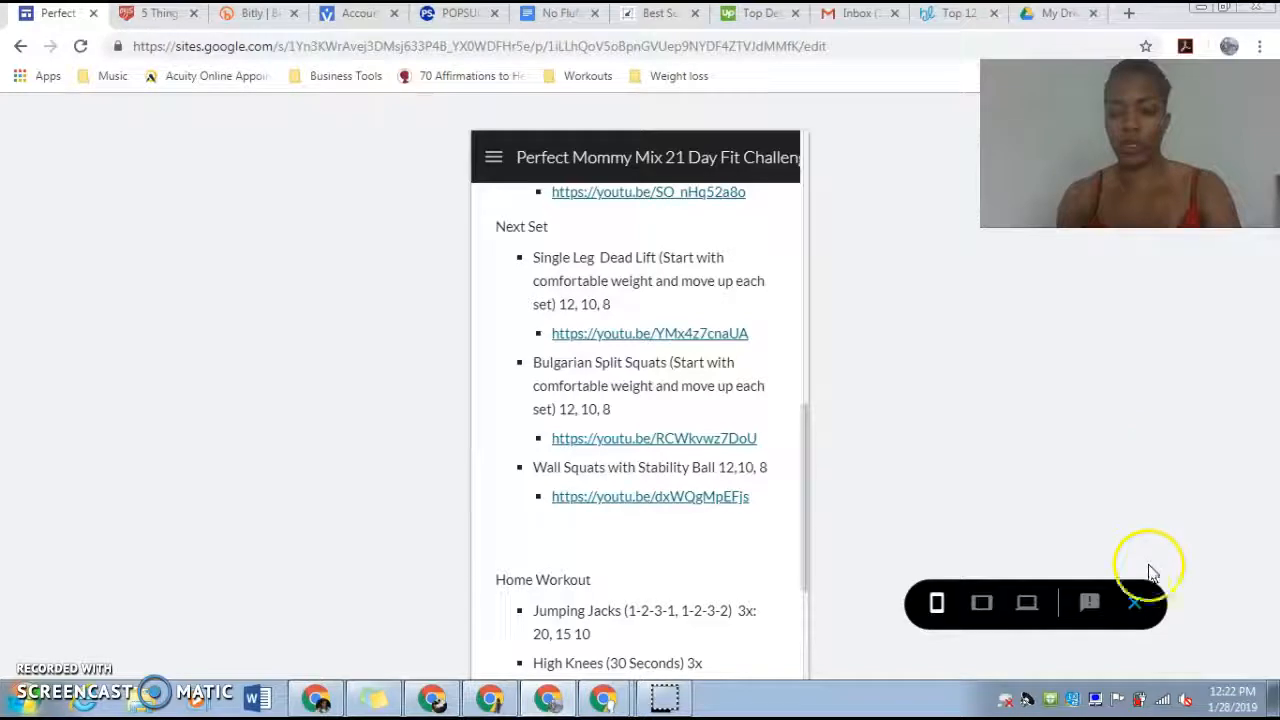
left_click(1135, 604)
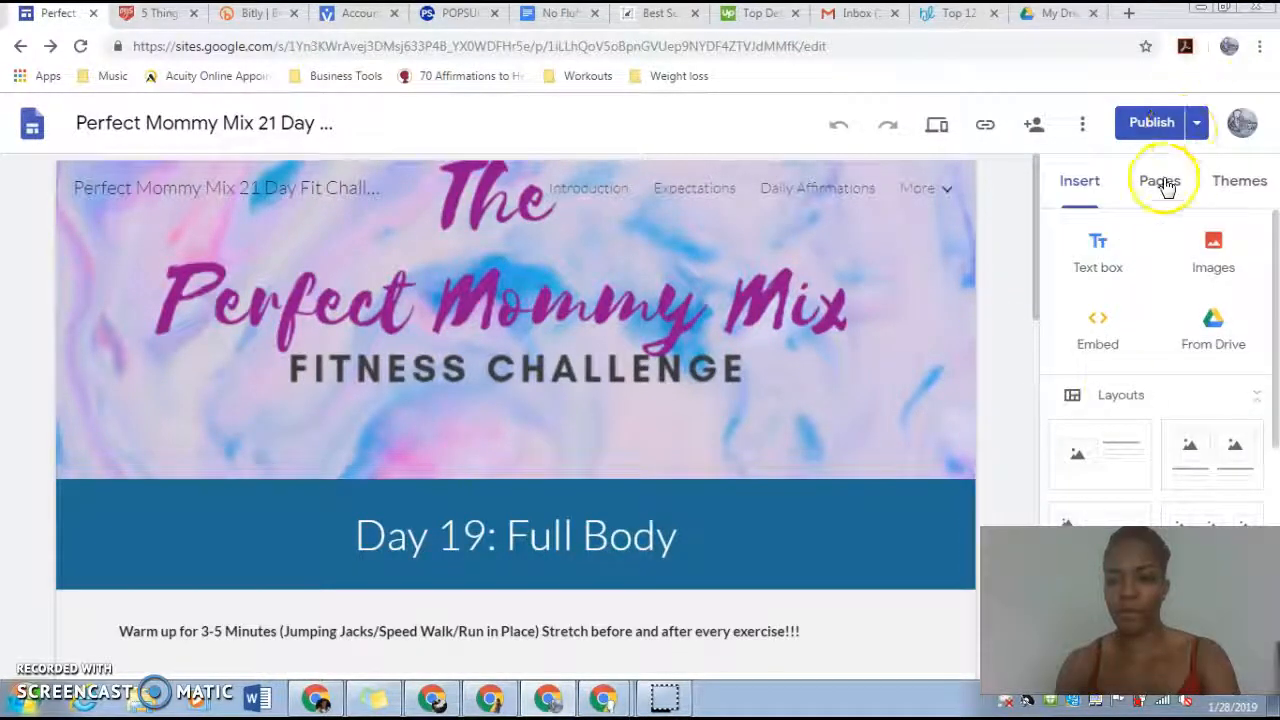
Step: Look through the challenge site's page list and open its Introduction page
left_click(1160, 182)
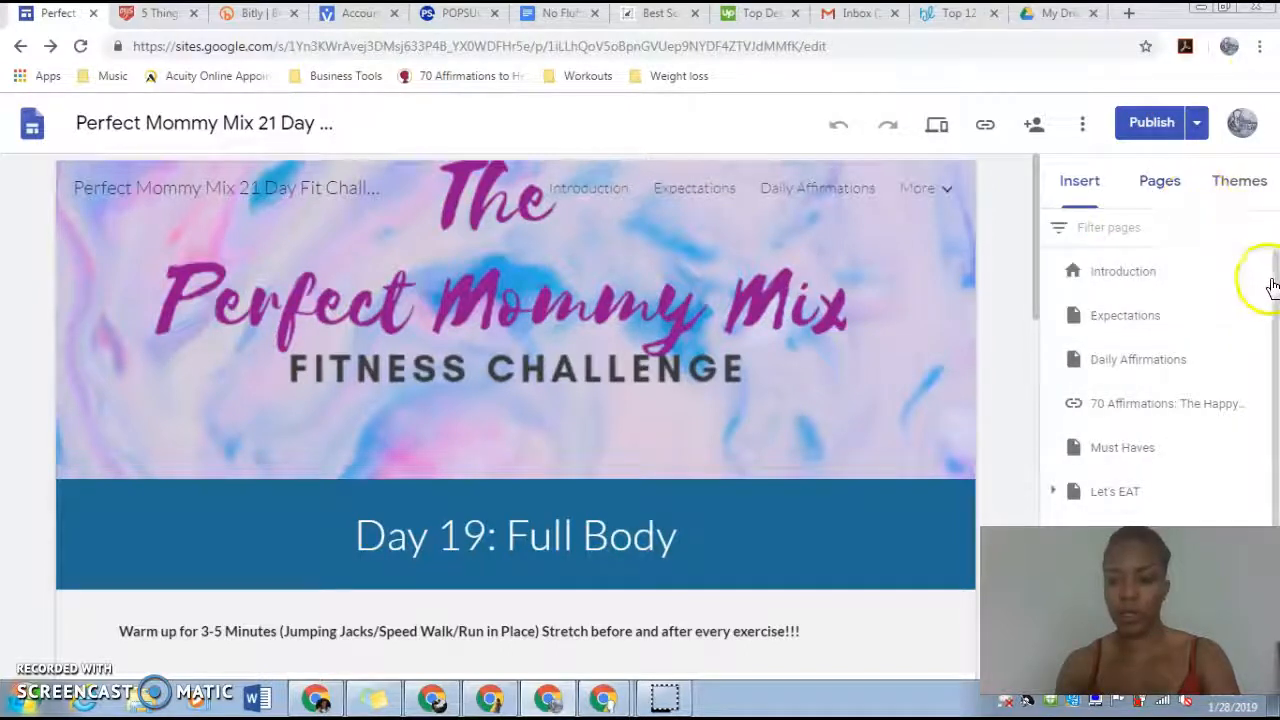
mouse_move(1274, 286)
left_mouse_down()
mouse_move(1275, 482)
mouse_move(1272, 275)
left_mouse_up()
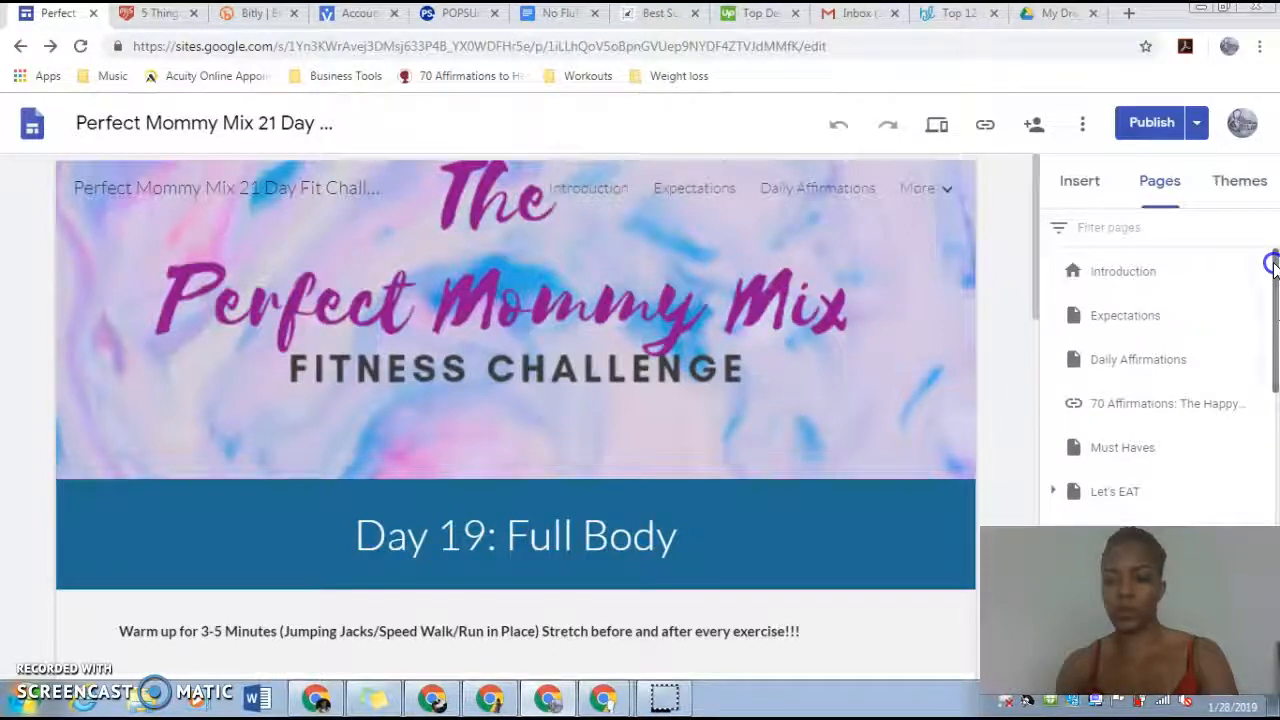
left_click(1115, 273)
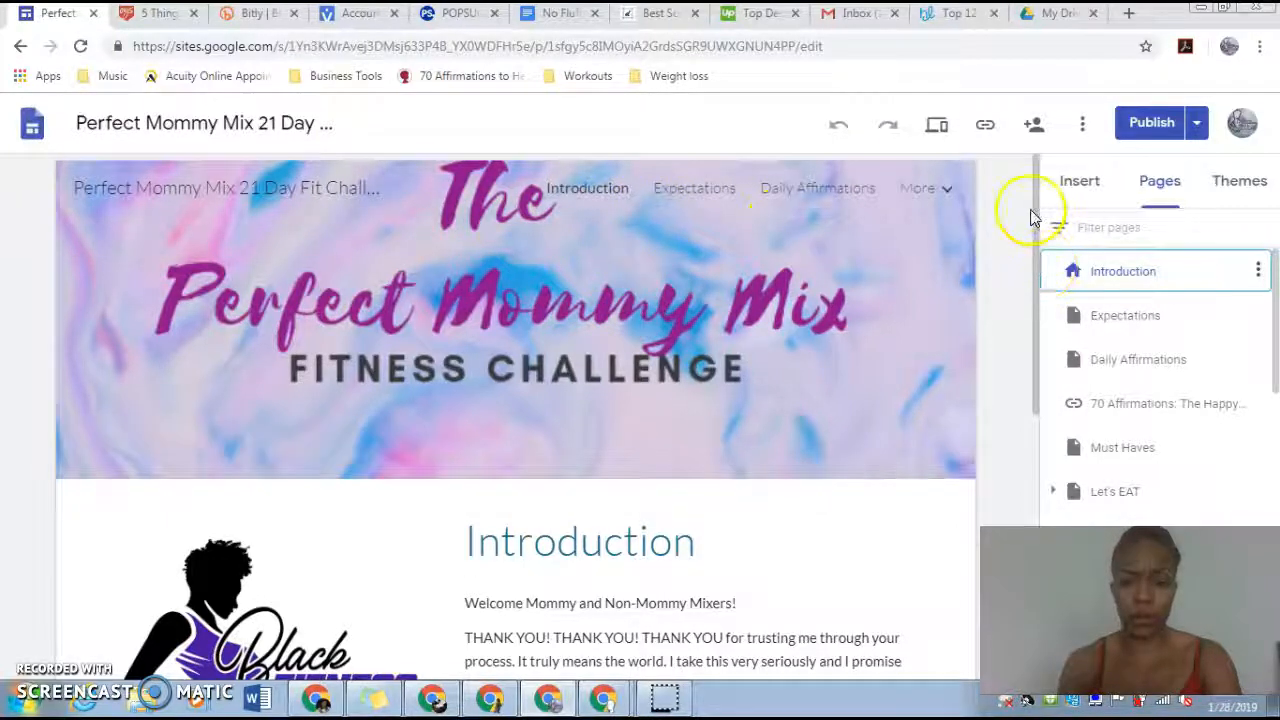
left_click_drag(1035, 210, 1037, 158)
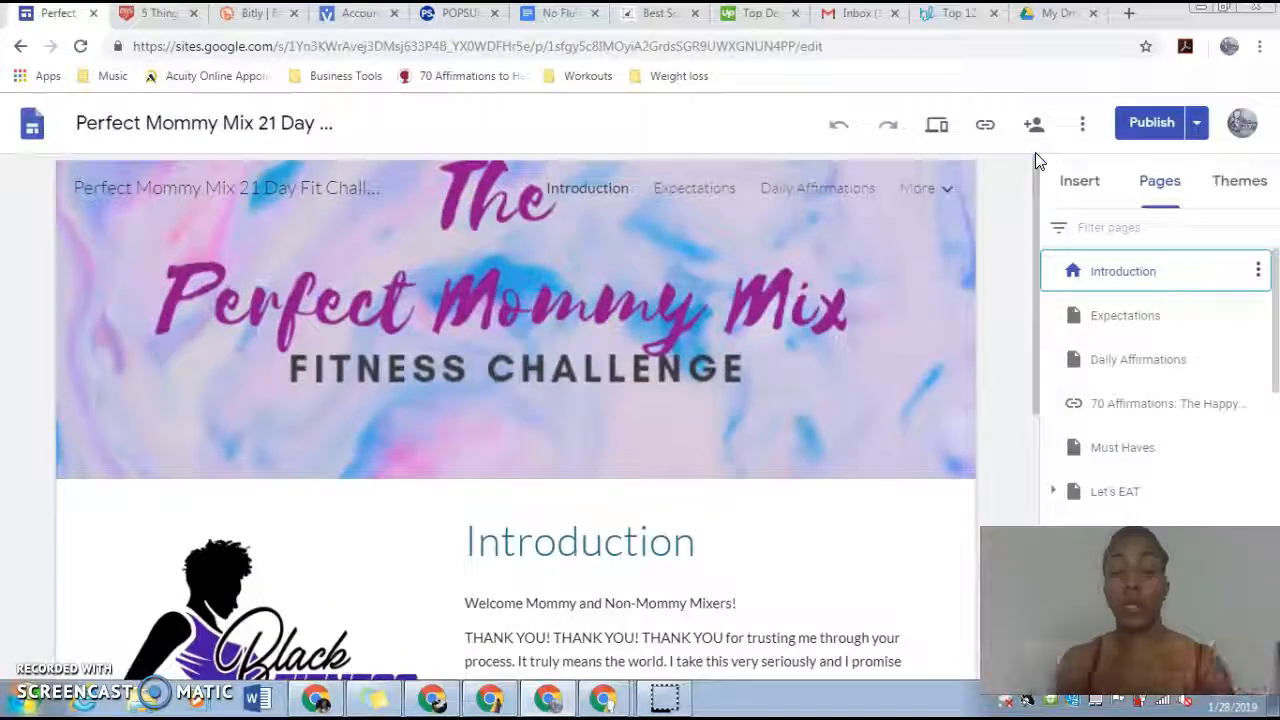